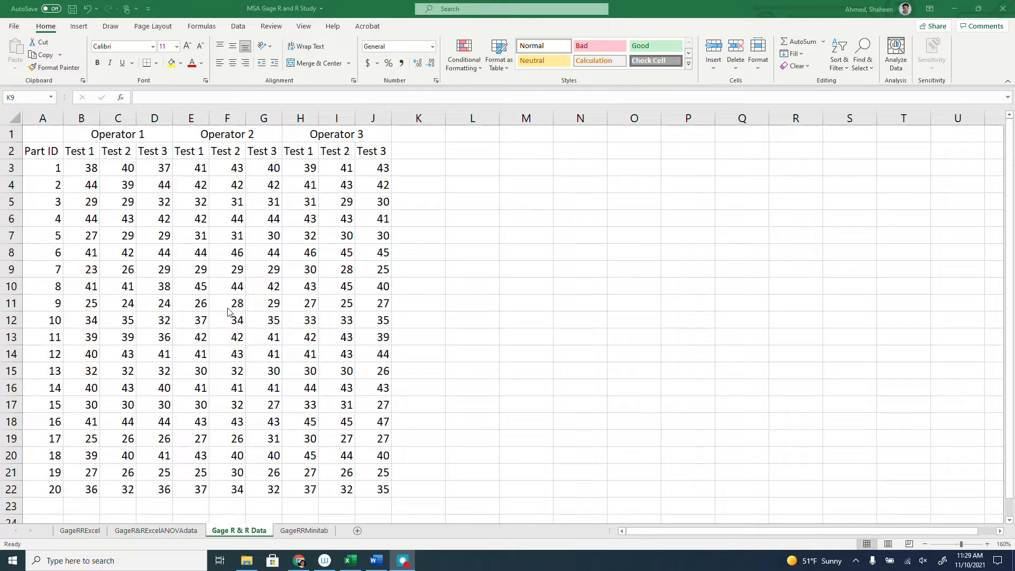
# - Examine how the Gage R & R Data sheet arranges part IDs and three tests under each operator
pyautogui.moveTo(47, 120); pyautogui.dragTo(386, 158)
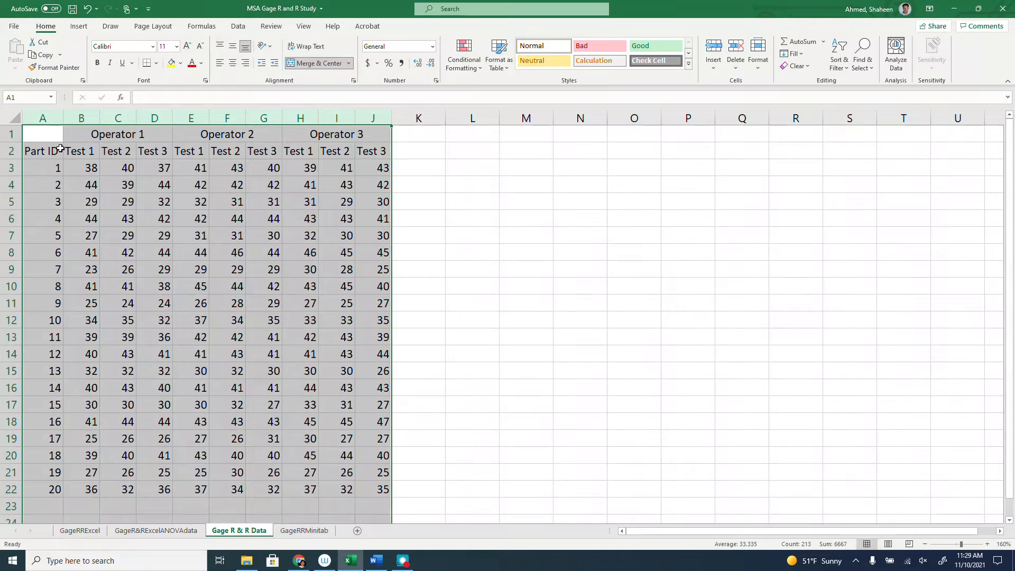
pyautogui.keyDown('ctrl'); pyautogui.scroll(2, 55, 145); pyautogui.keyUp('ctrl')
pyautogui.scroll(-2, 70, 239)
pyautogui.scroll(2, 70, 239)
pyautogui.click(147, 197)
pyautogui.moveTo(96, 119); pyautogui.dragTo(194, 124)
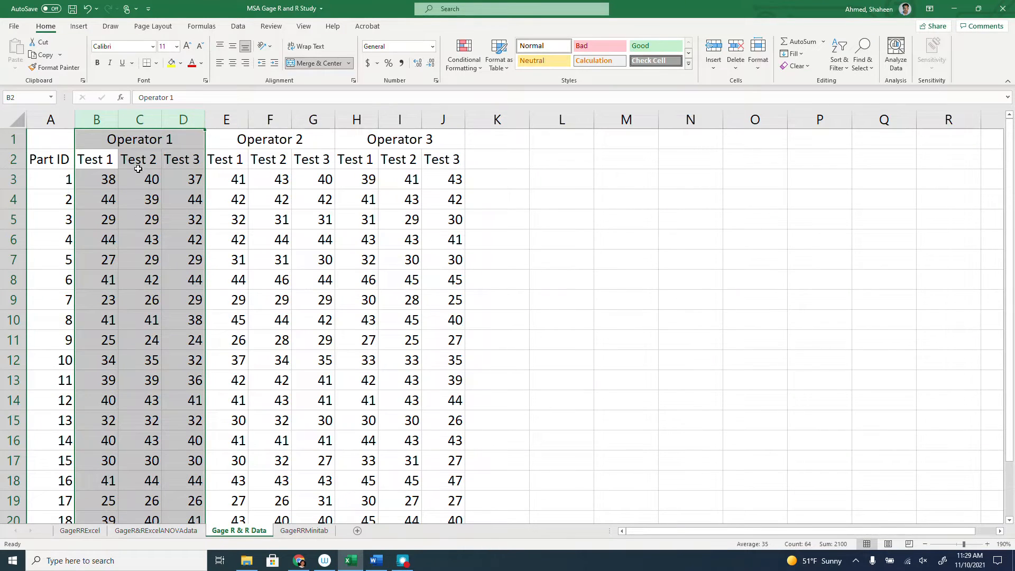
pyautogui.moveTo(73, 164); pyautogui.dragTo(195, 182)
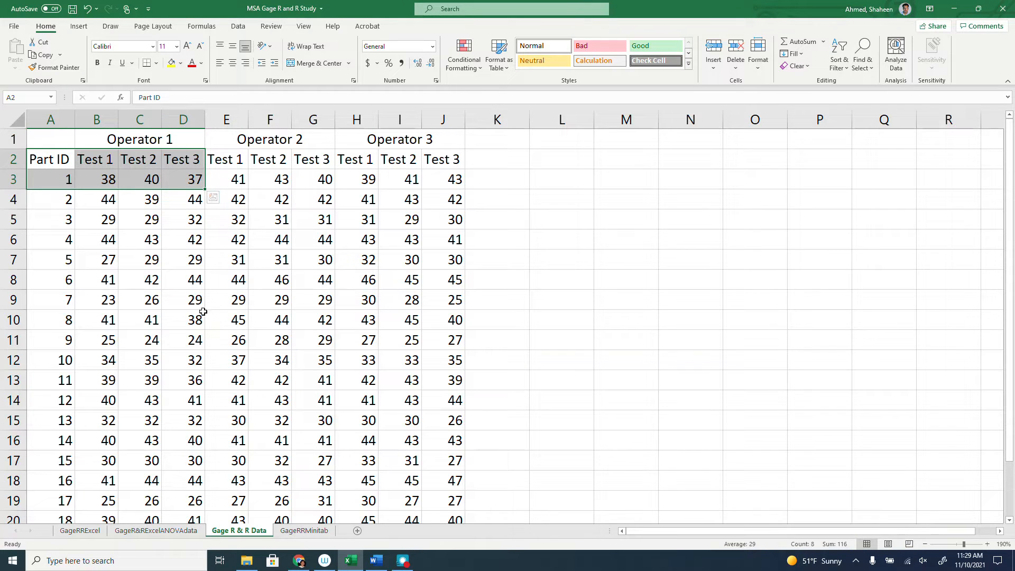
# - Compare the GageR&RExcelANOVAdata sheet with the original data, examining its part columns and the three stacked test rows per operator
pyautogui.click(172, 530)
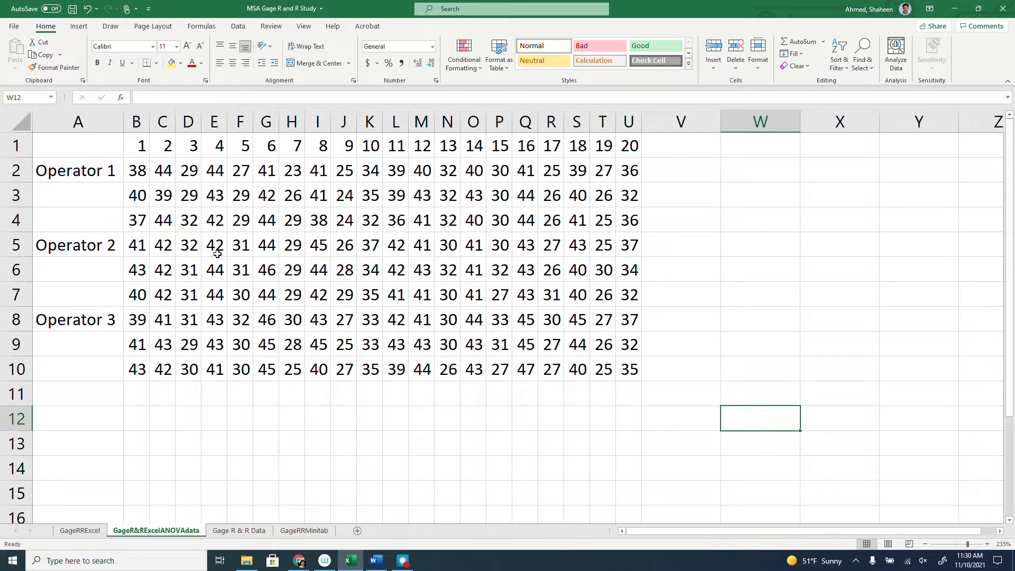
pyautogui.moveTo(109, 145); pyautogui.dragTo(629, 369)
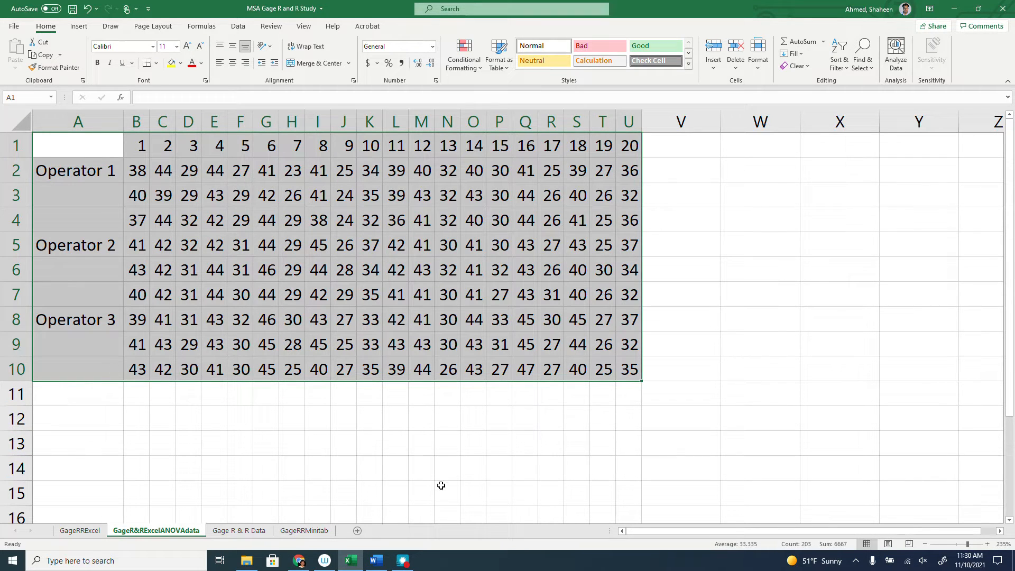
pyautogui.click(252, 530)
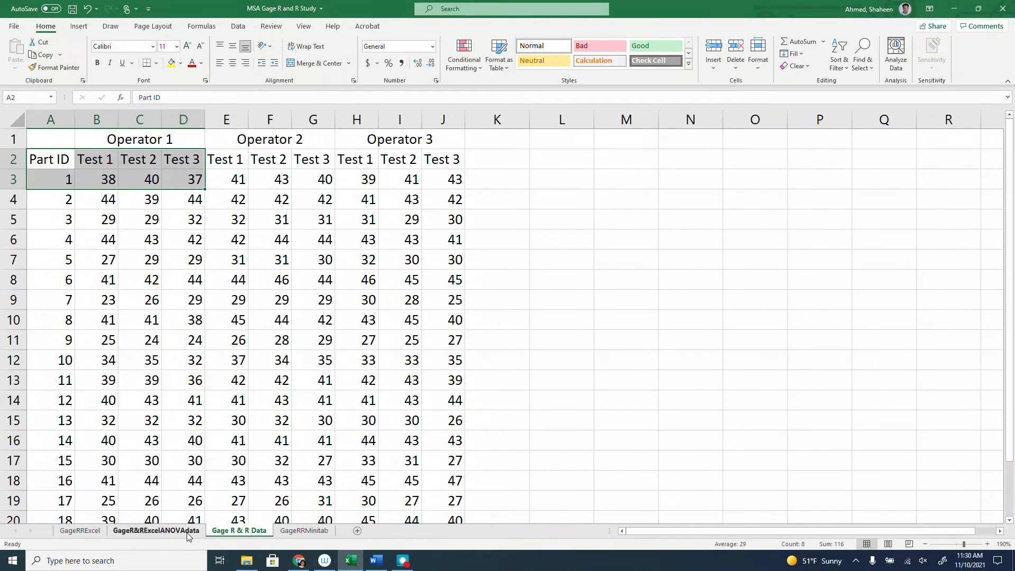
pyautogui.click(156, 530)
pyautogui.click(267, 294)
pyautogui.moveTo(135, 145); pyautogui.dragTo(614, 153)
pyautogui.moveTo(63, 172); pyautogui.dragTo(602, 369)
pyautogui.moveTo(136, 170); pyautogui.dragTo(136, 221)
pyautogui.moveTo(158, 169); pyautogui.dragTo(164, 221)
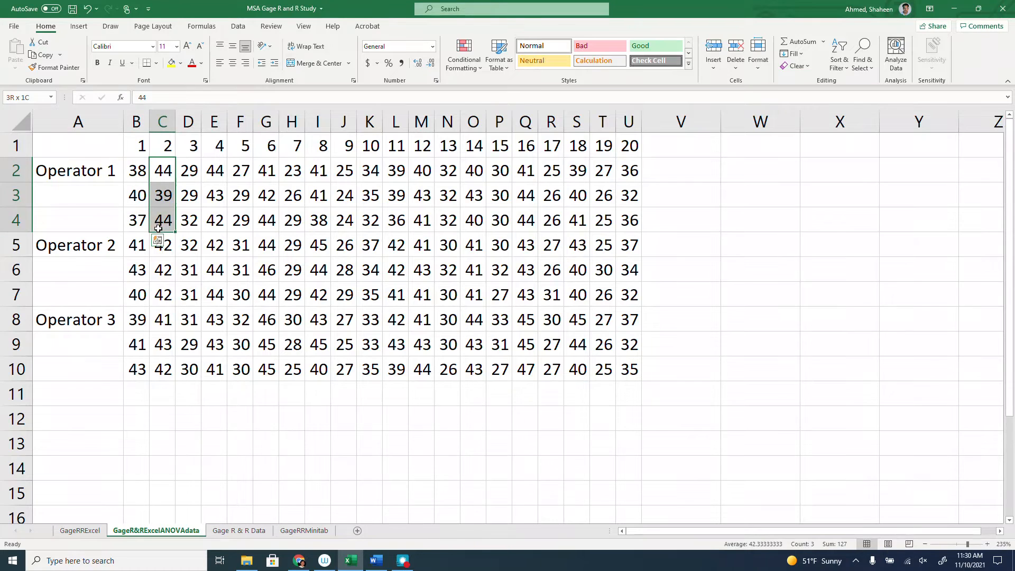
pyautogui.moveTo(189, 169); pyautogui.dragTo(215, 221)
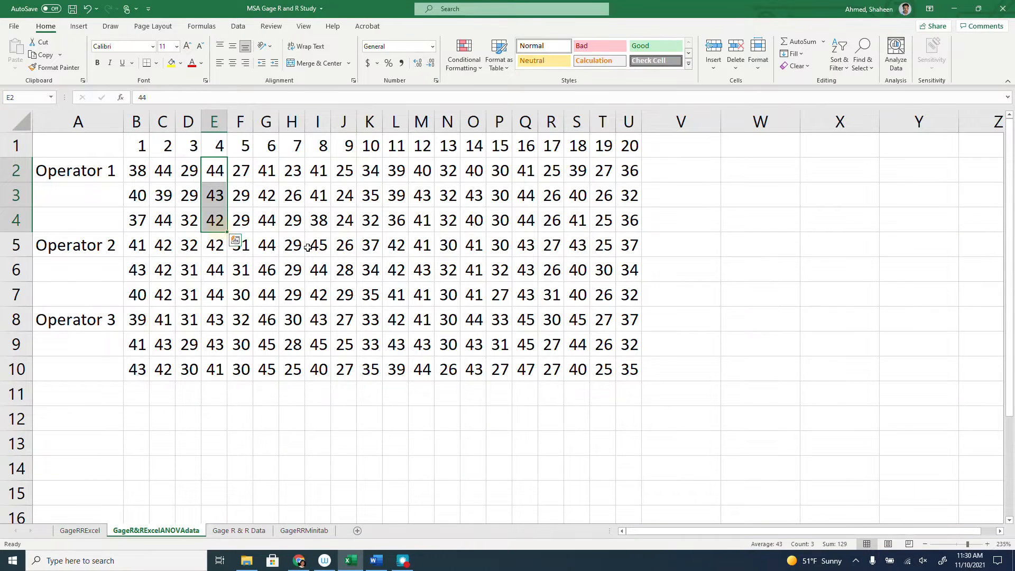
# - Run Anova: Two-Factor With Replication on A1:U10 with 3 rows per sample and alpha 0.05, output to a new worksheet
pyautogui.click(239, 29)
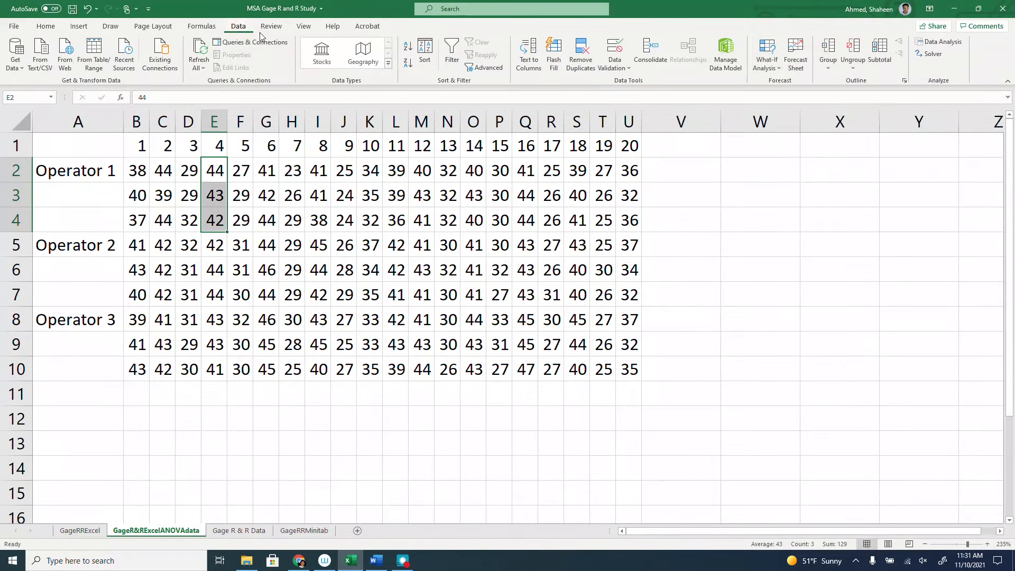
pyautogui.click(943, 42)
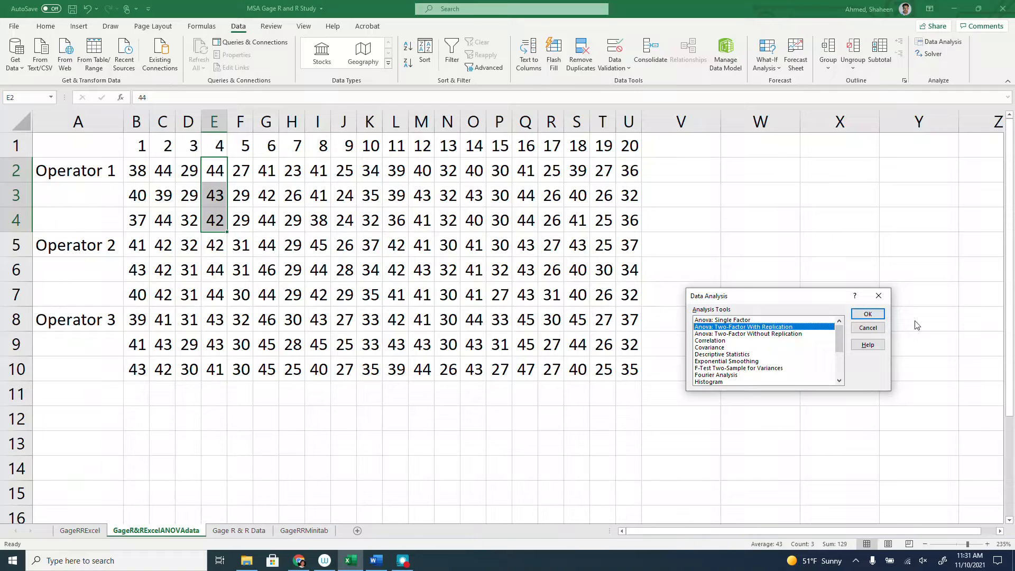
pyautogui.click(867, 314)
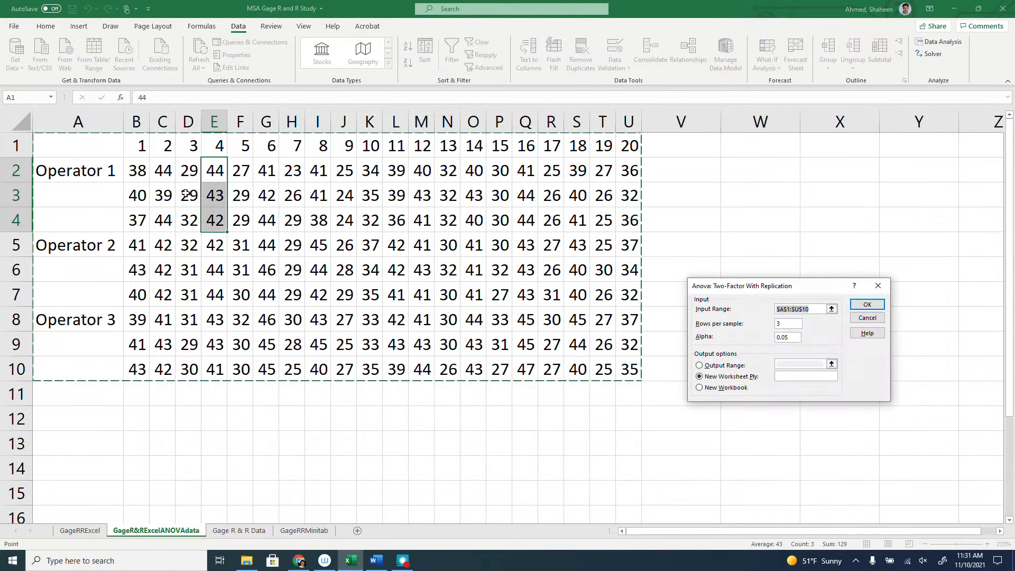
pyautogui.moveTo(90, 149); pyautogui.dragTo(632, 373)
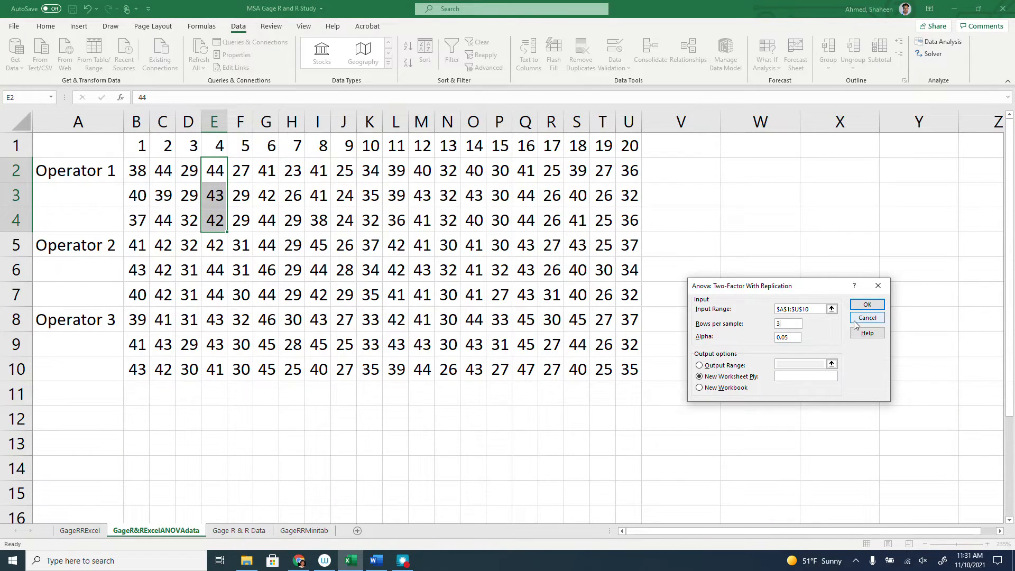
pyautogui.click(870, 306)
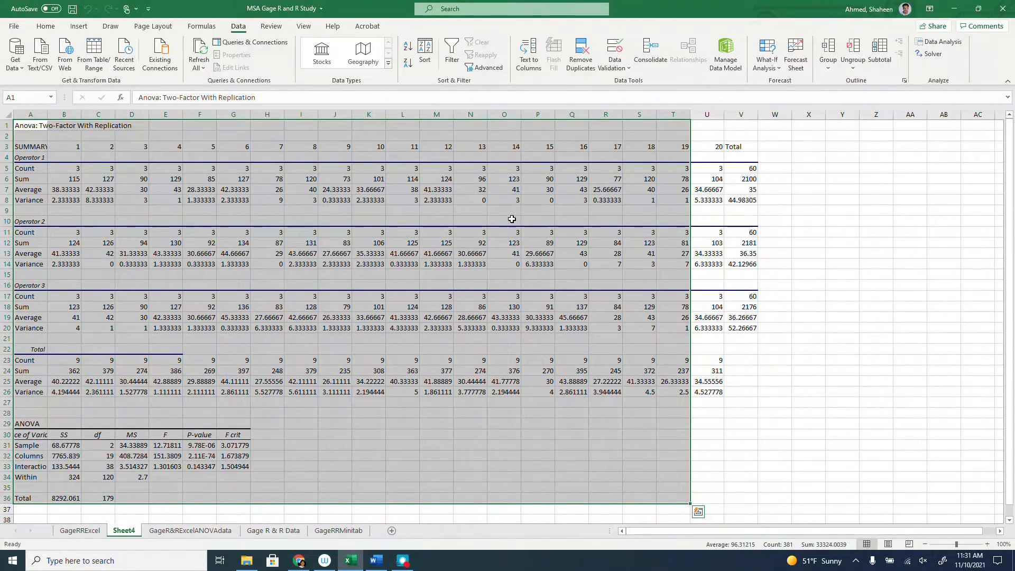
# - Delete rows 1 to 28 holding the summary statistics above the ANOVA table on the new sheet
pyautogui.scroll(-2, 43, 279)
pyautogui.scroll(-1, 42, 279)
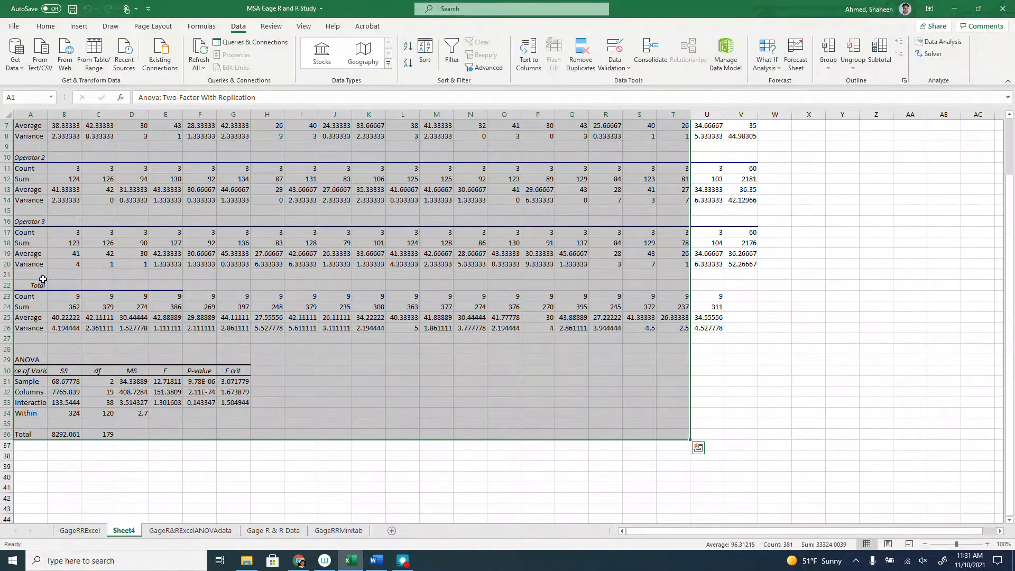
pyautogui.click(65, 373)
pyautogui.scroll(-2, 64, 373)
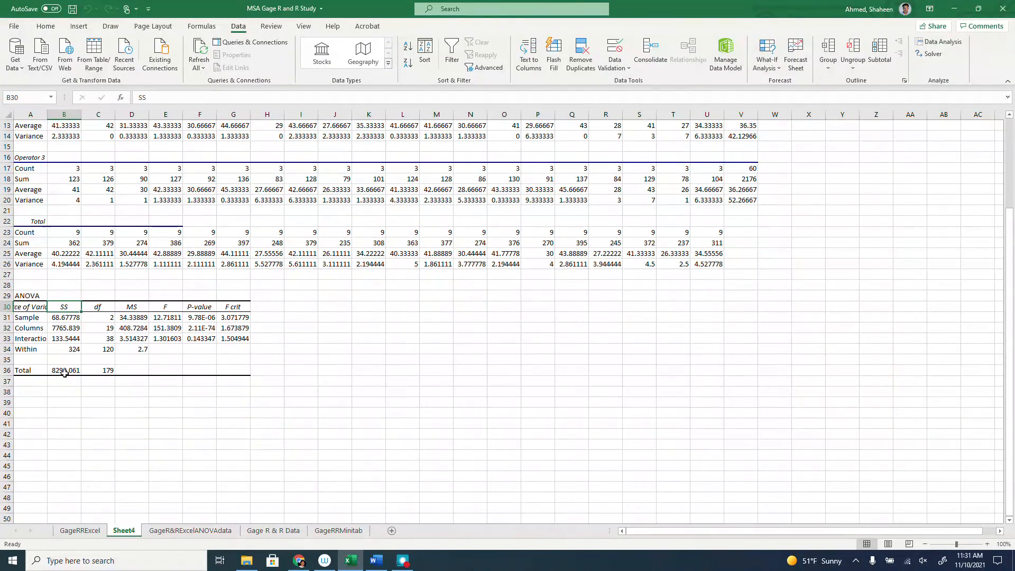
pyautogui.scroll(4, 65, 373)
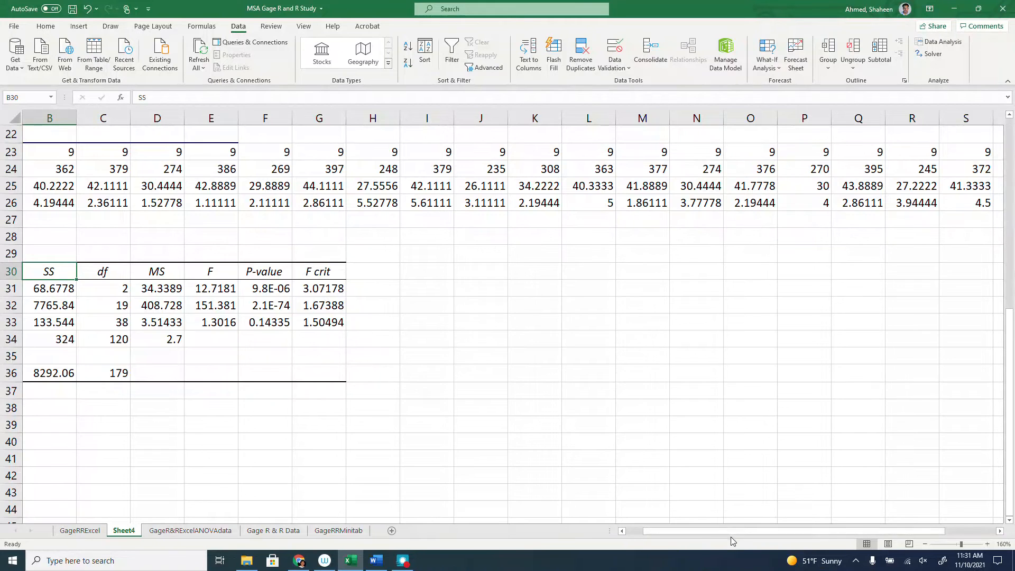
pyautogui.moveTo(714, 532); pyautogui.dragTo(642, 531)
pyautogui.moveTo(11, 237)
pyautogui.mouseDown()
pyautogui.moveTo(10, 219)
pyautogui.moveTo(8, 231)
pyautogui.mouseUp()
pyautogui.rightClick(491, 271)
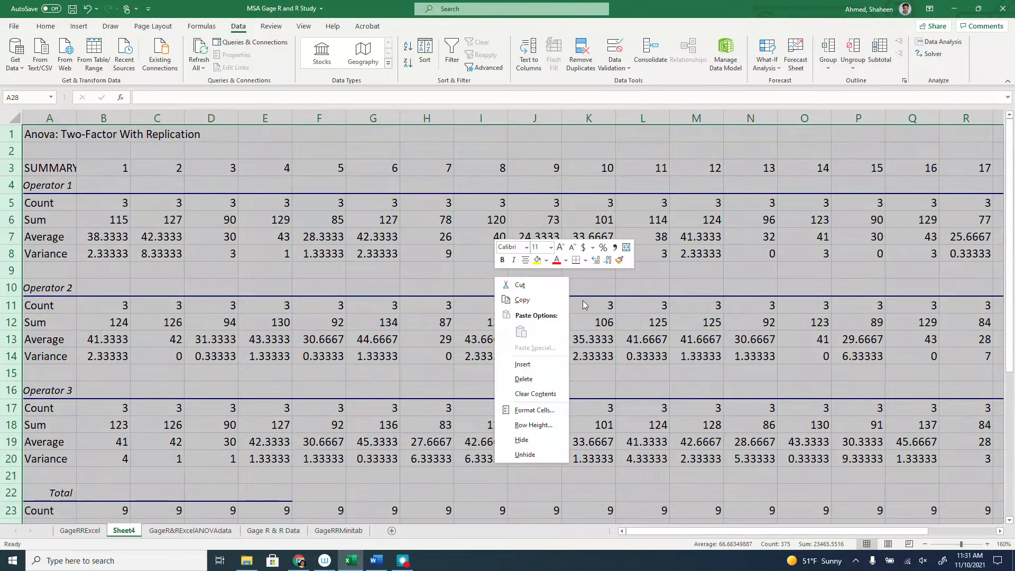
pyautogui.click(534, 378)
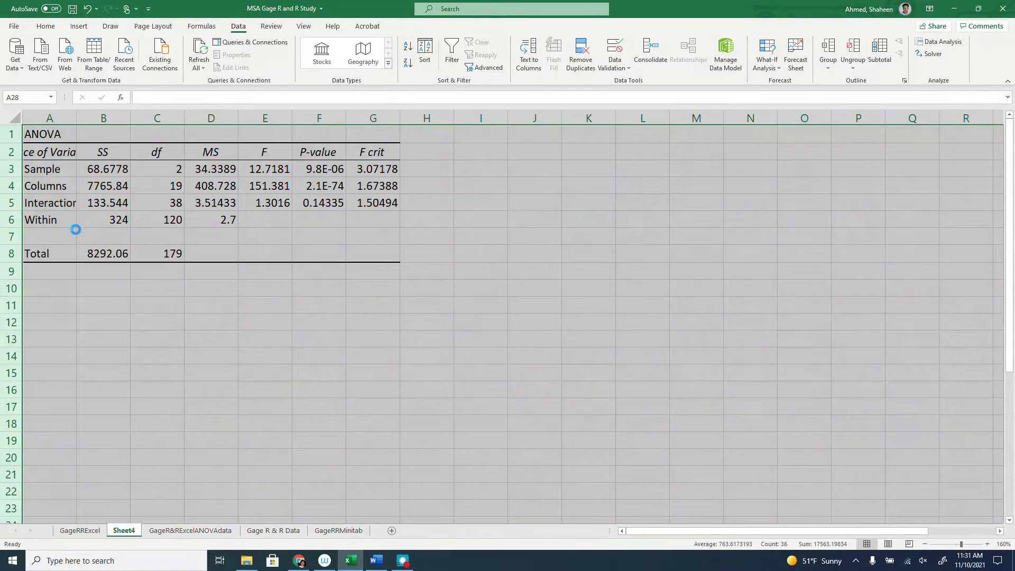
# - Fit the width of column A to the Source of Variation labels in the ANOVA table
pyautogui.scroll(4, 74, 229)
pyautogui.moveTo(867, 531); pyautogui.dragTo(817, 531)
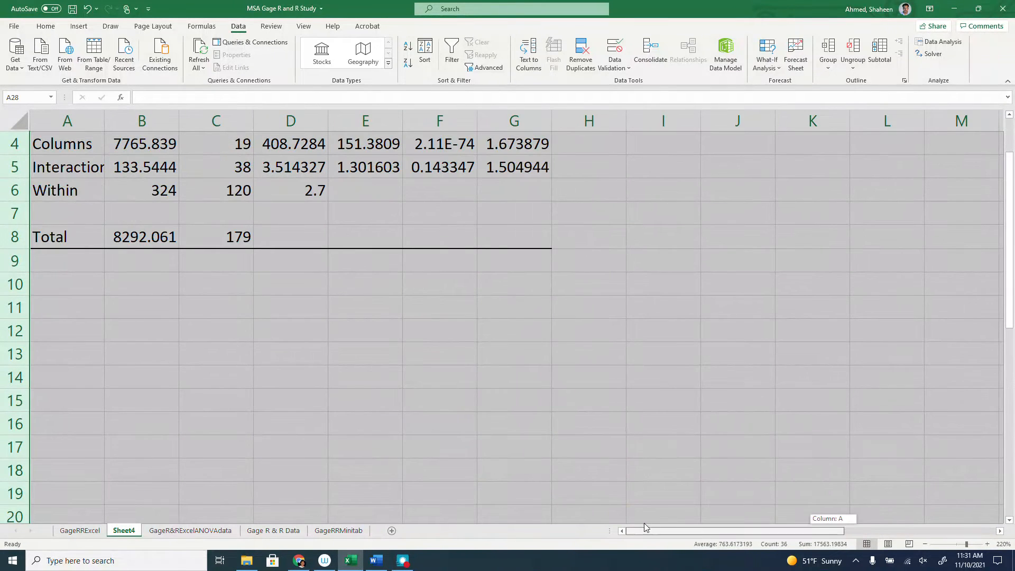
pyautogui.scroll(1, 292, 320)
pyautogui.scroll(3, 274, 319)
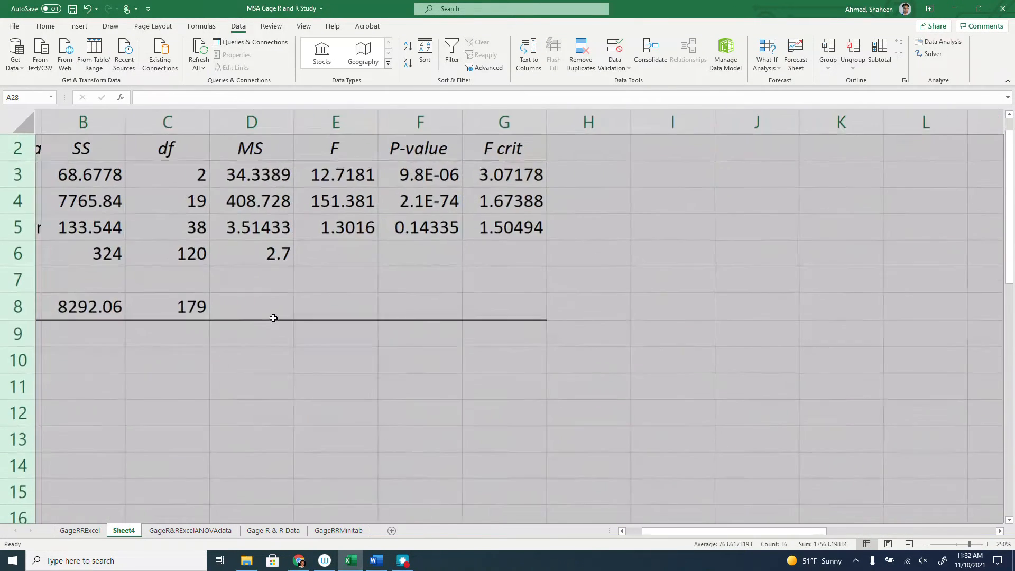
pyautogui.moveTo(747, 531); pyautogui.dragTo(732, 531)
pyautogui.scroll(1, 521, 458)
pyautogui.moveTo(628, 120); pyautogui.dragTo(75, 121)
pyautogui.moveTo(668, 124); pyautogui.dragTo(667, 124)
pyautogui.click(667, 124)
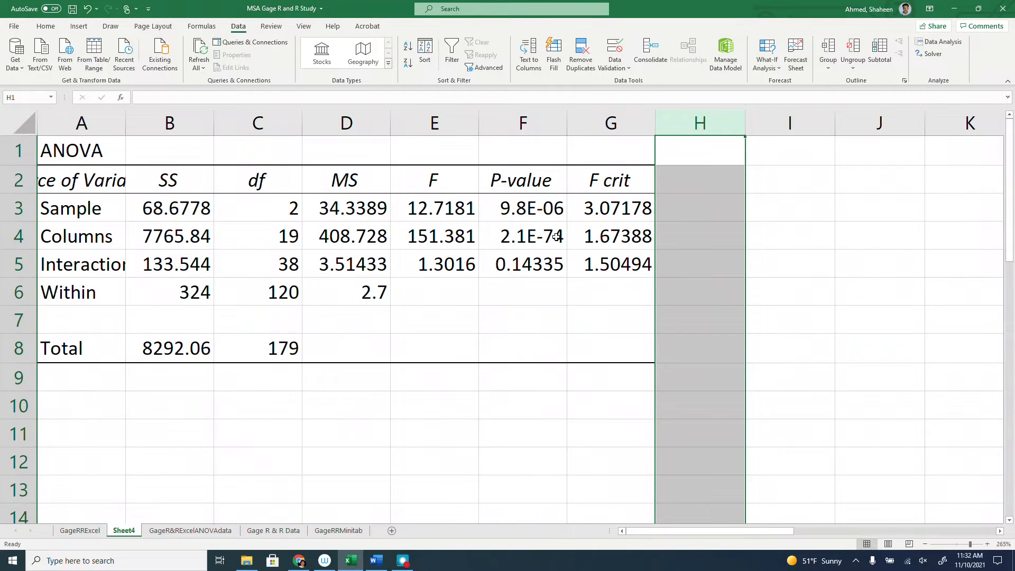
pyautogui.doubleClick(126, 120)
# - Clear the contents of columns E to I, removing the F, P-value and F crit values
pyautogui.click(777, 289)
pyautogui.moveTo(529, 123); pyautogui.dragTo(874, 157)
pyautogui.press('Delete')
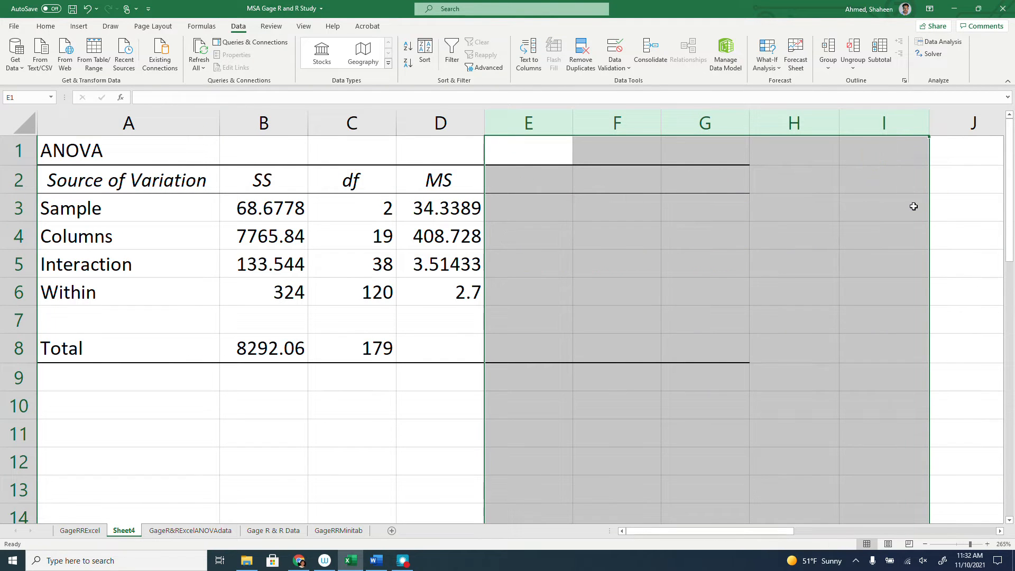
# - Relabel the Sample source in A3 as Operator and the Columns source in A4 as Process
pyautogui.click(133, 215)
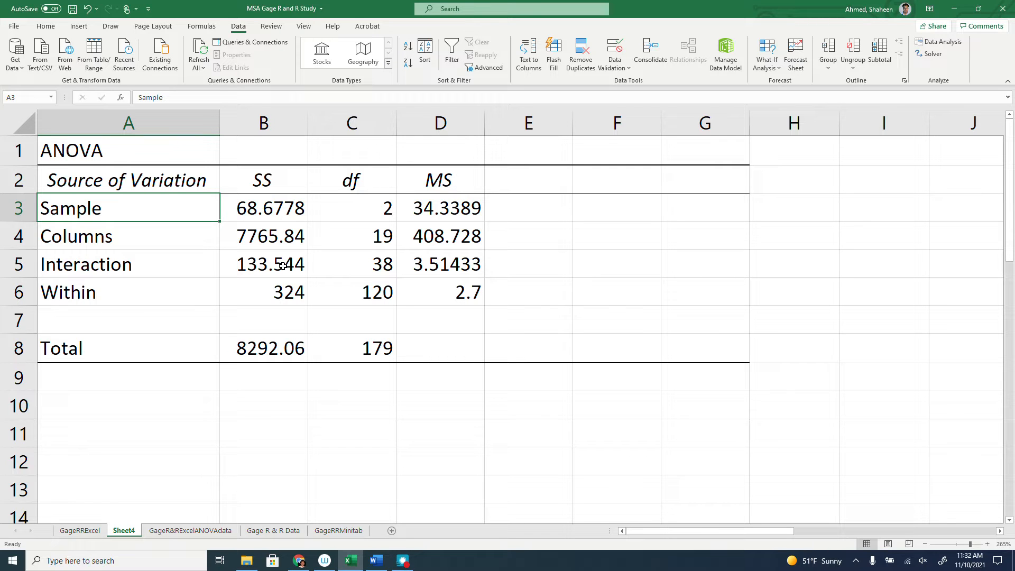
pyautogui.write('Operator')
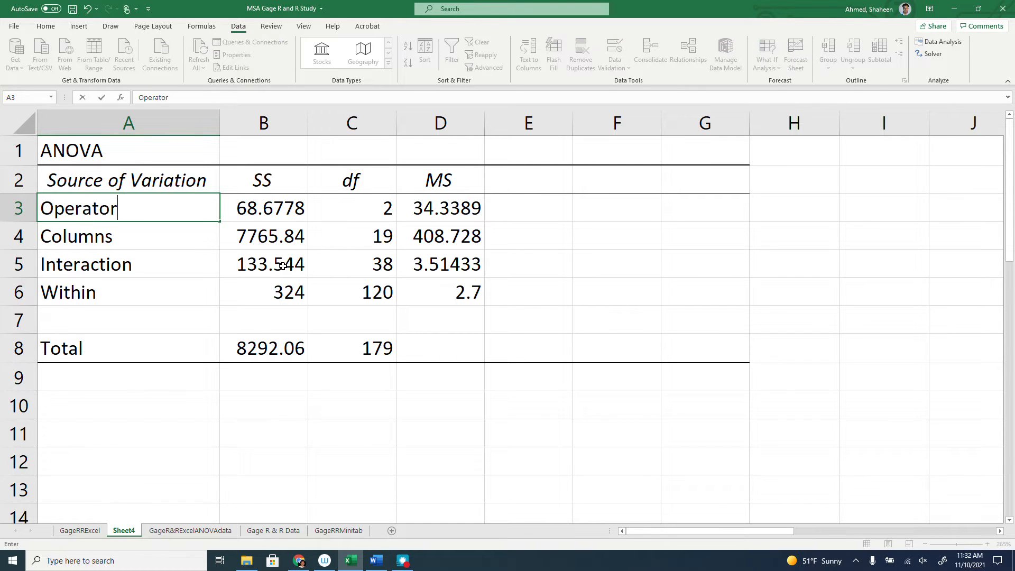
pyautogui.press('Return')
pyautogui.write('P')
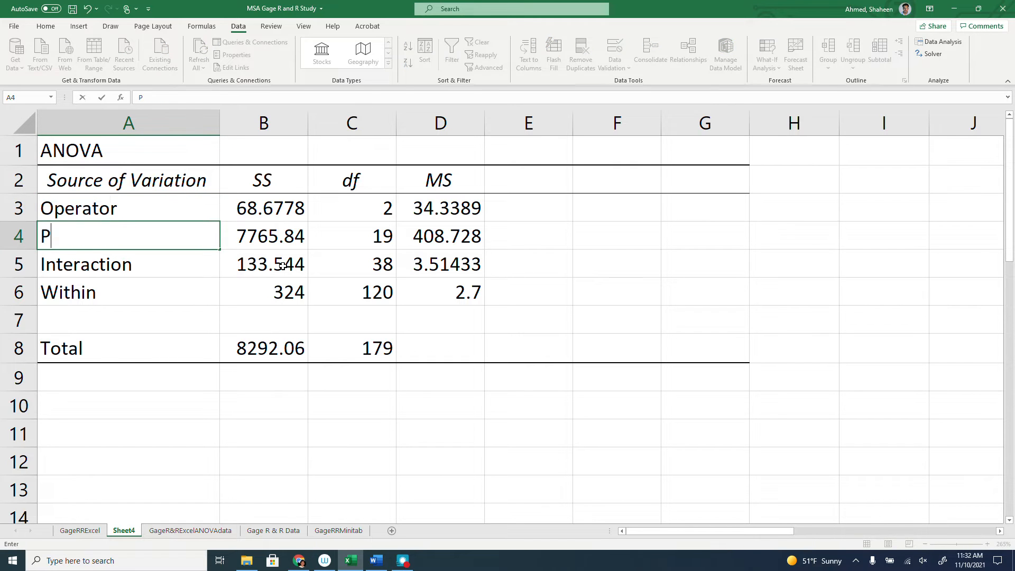
pyautogui.write('art')
pyautogui.press('BackSpace')
pyautogui.press('BackSpace')
pyautogui.press('BackSpace')
pyautogui.press('BackSpace')
pyautogui.write('Process')
pyautogui.press('Return')
# - Relabel the Interaction source in A5 as OperatorXProcess and the Within source in A6 as Repeatability
pyautogui.write('Operator')
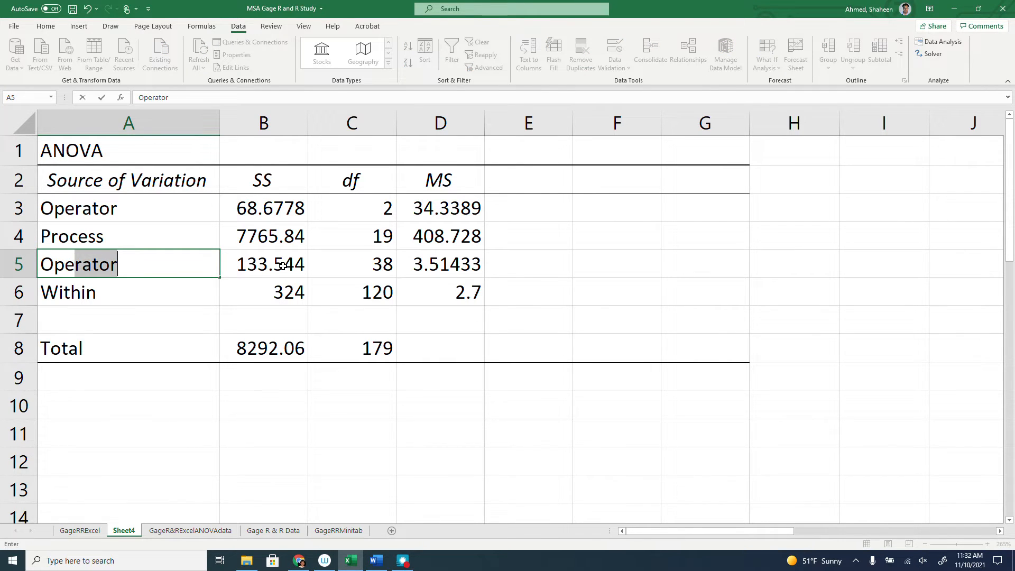
pyautogui.write('X')
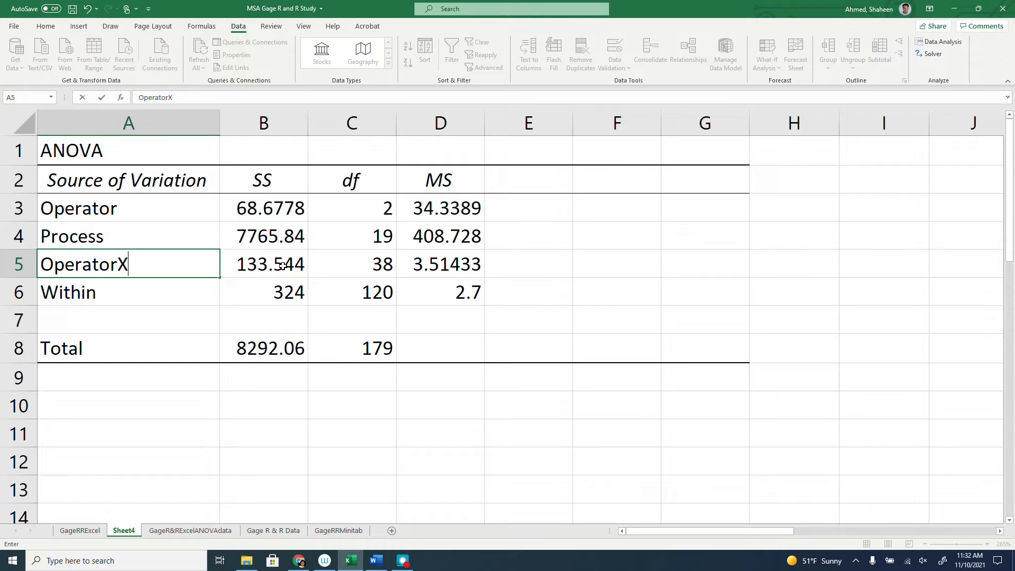
pyautogui.write('Proess')
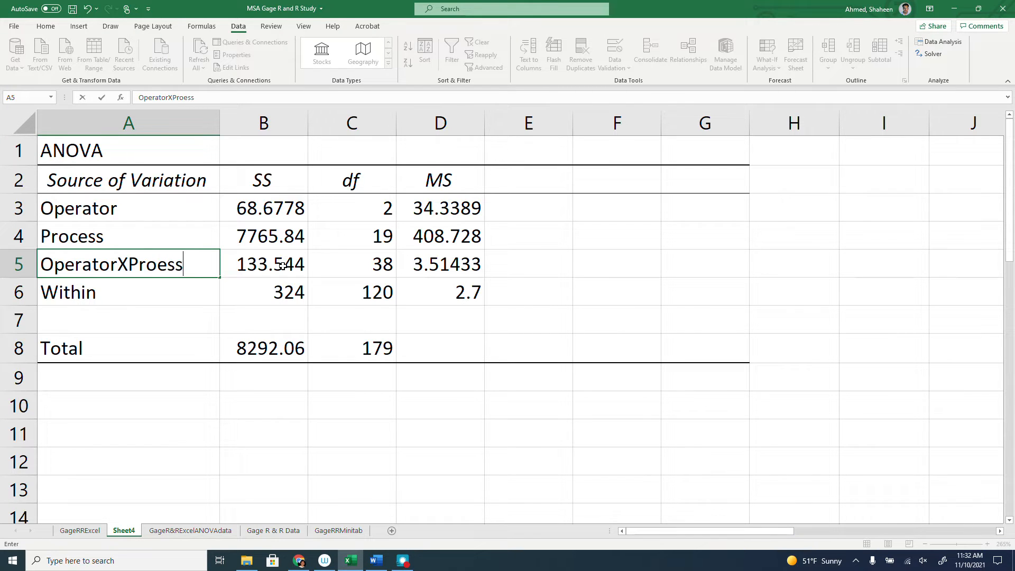
pyautogui.press('BackSpace')
pyautogui.press('BackSpace')
pyautogui.press('BackSpace')
pyautogui.write('cess')
pyautogui.press('Return')
pyautogui.write('R')
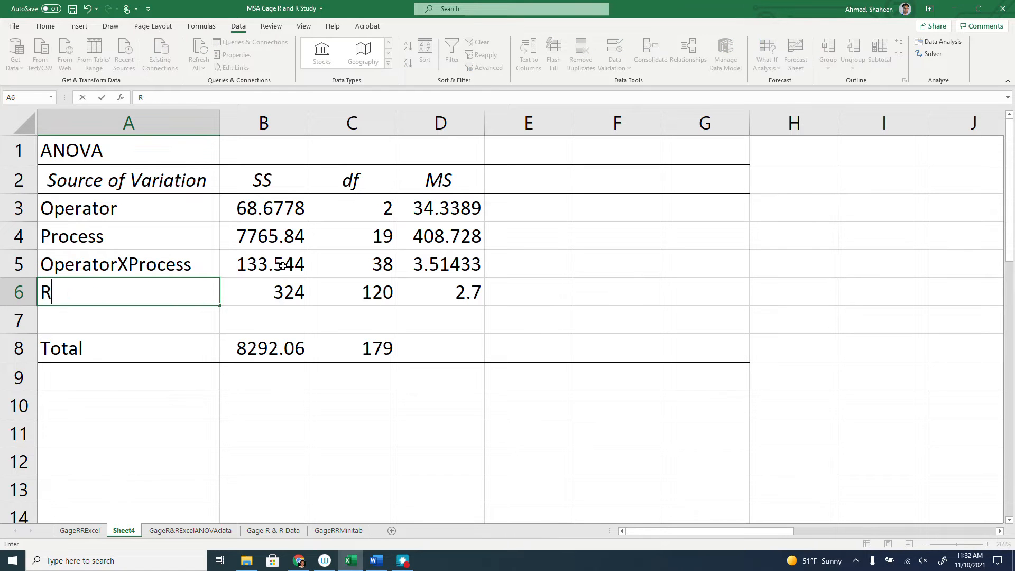
pyautogui.write('epeatability')
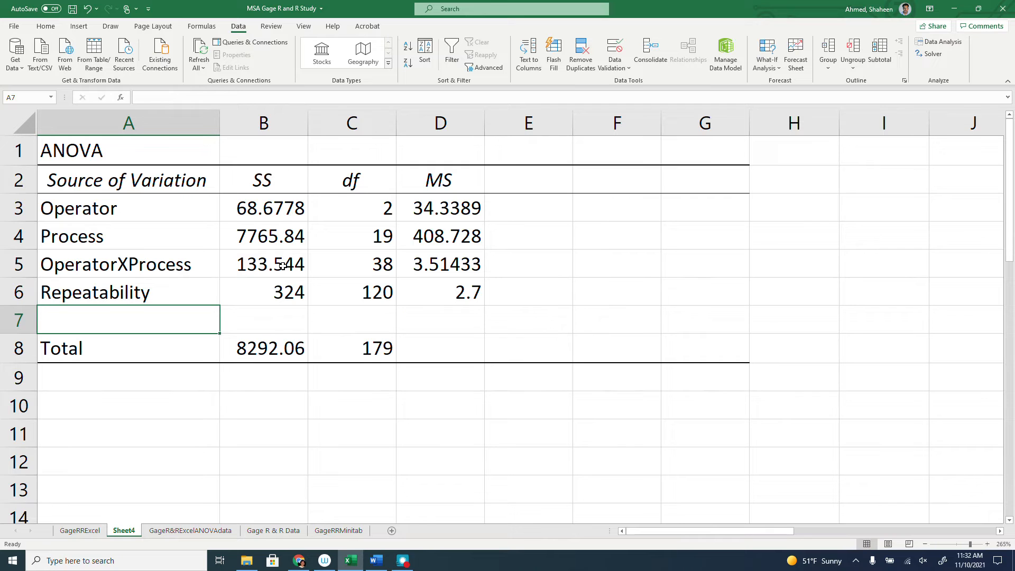
# - Insert a blank row above the Operator row and move the whole Process row into it as row 3
pyautogui.rightClick(20, 209)
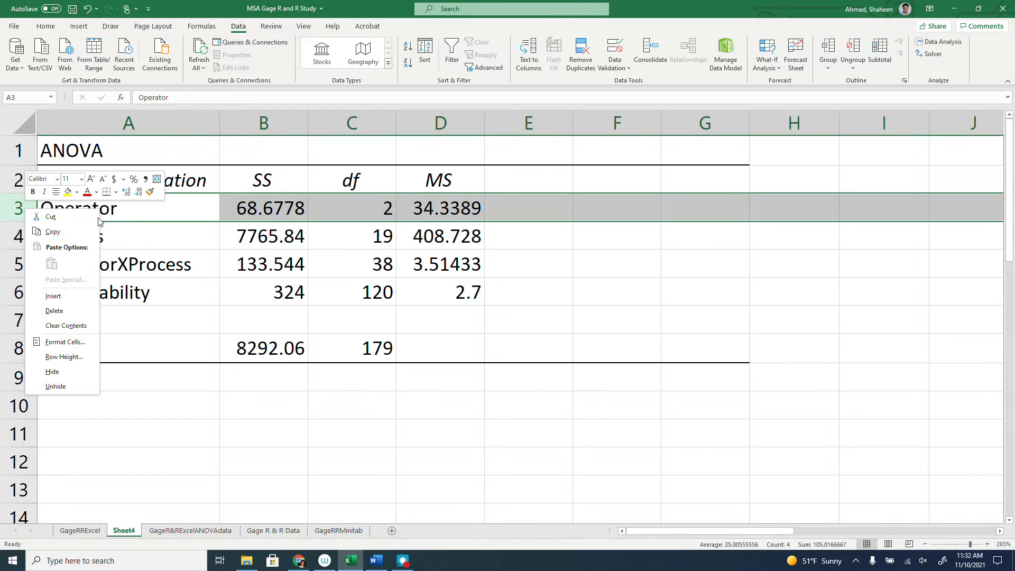
pyautogui.click(77, 298)
pyautogui.click(80, 214)
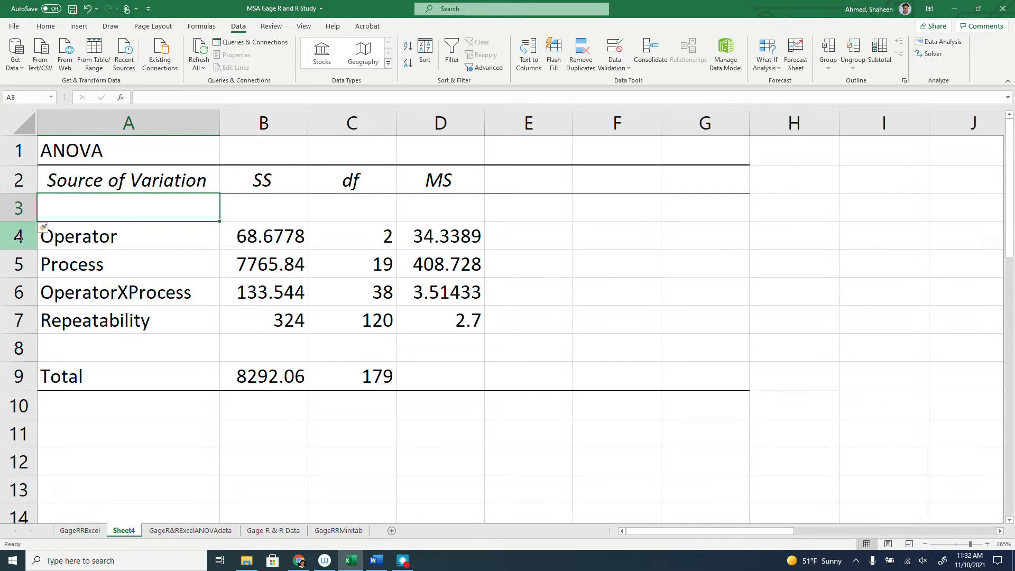
pyautogui.click(19, 265)
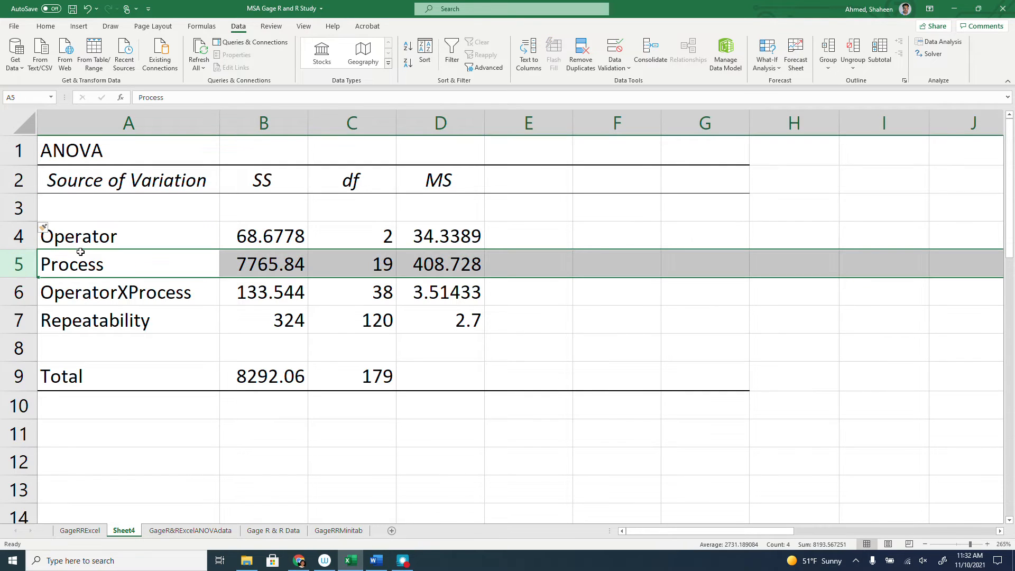
pyautogui.moveTo(83, 252); pyautogui.dragTo(88, 217)
# - Move the whole Operator row down to row 5, directly above OperatorXProcess, leaving row 4 blank
pyautogui.click(48, 246)
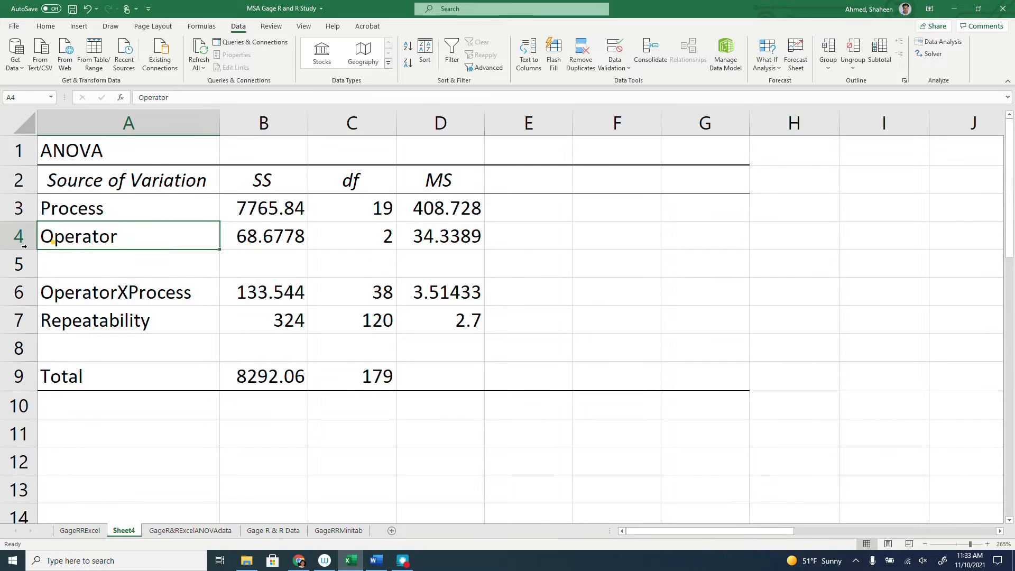
pyautogui.hotkey('shift', 'space')
pyautogui.moveTo(49, 245); pyautogui.dragTo(70, 256)
pyautogui.click(77, 236)
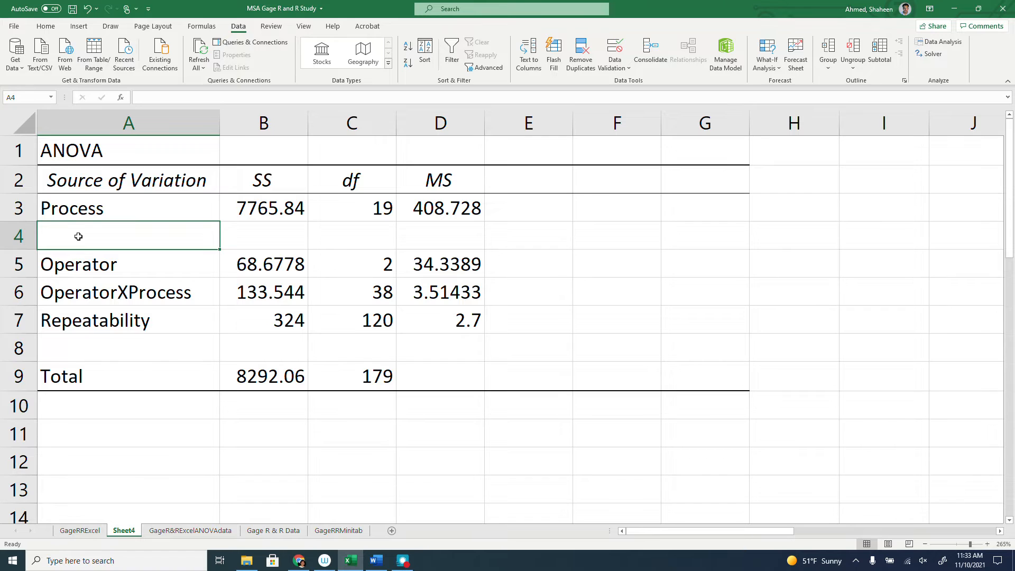
# - Enter Reproducibility as the source label in A4
pyautogui.write('Pro')
pyautogui.press('BackSpace')
pyautogui.press('BackSpace')
pyautogui.press('BackSpace')
pyautogui.press('BackSpace')
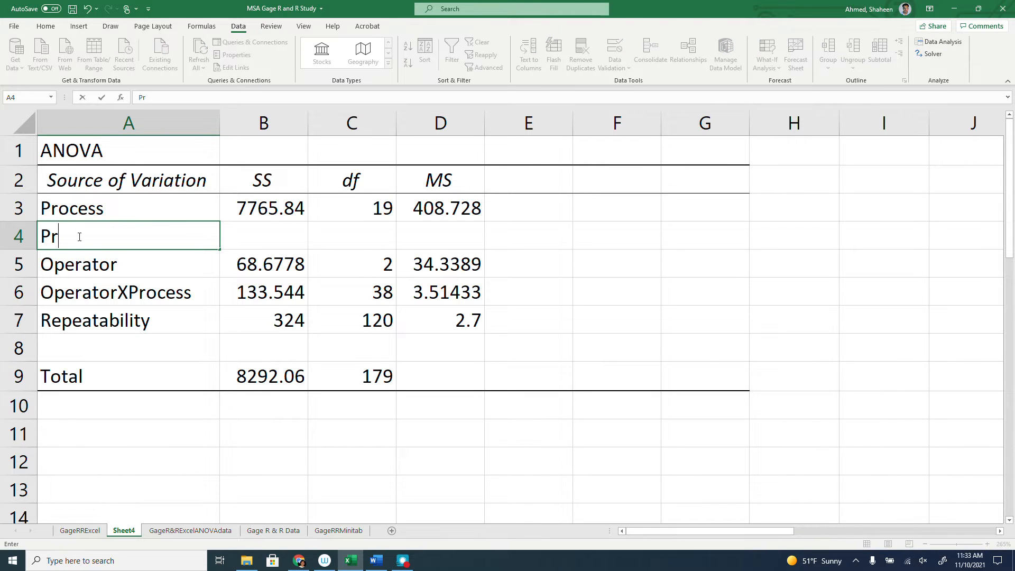
pyautogui.write('Reproducibility')
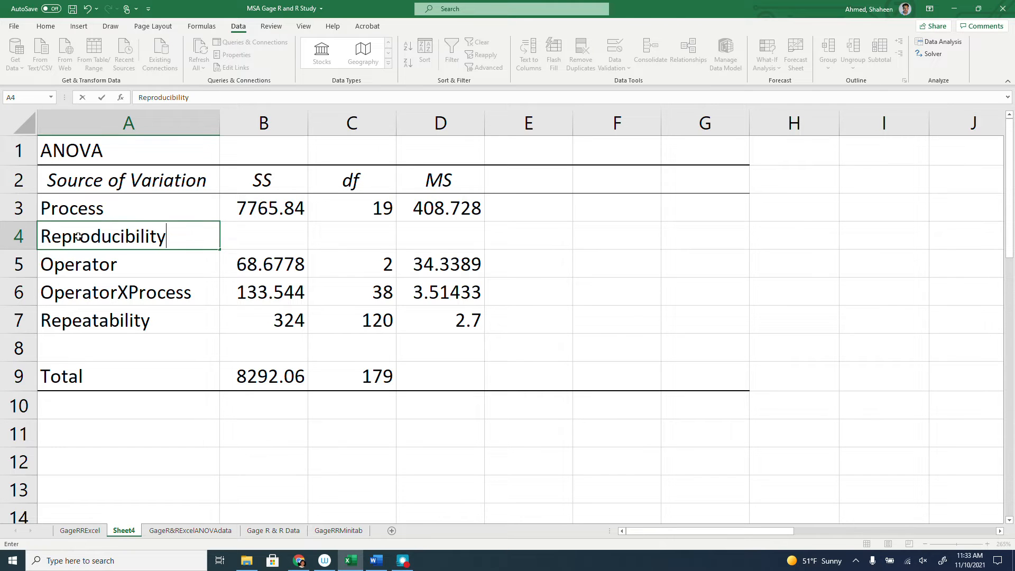
pyautogui.press('Return')
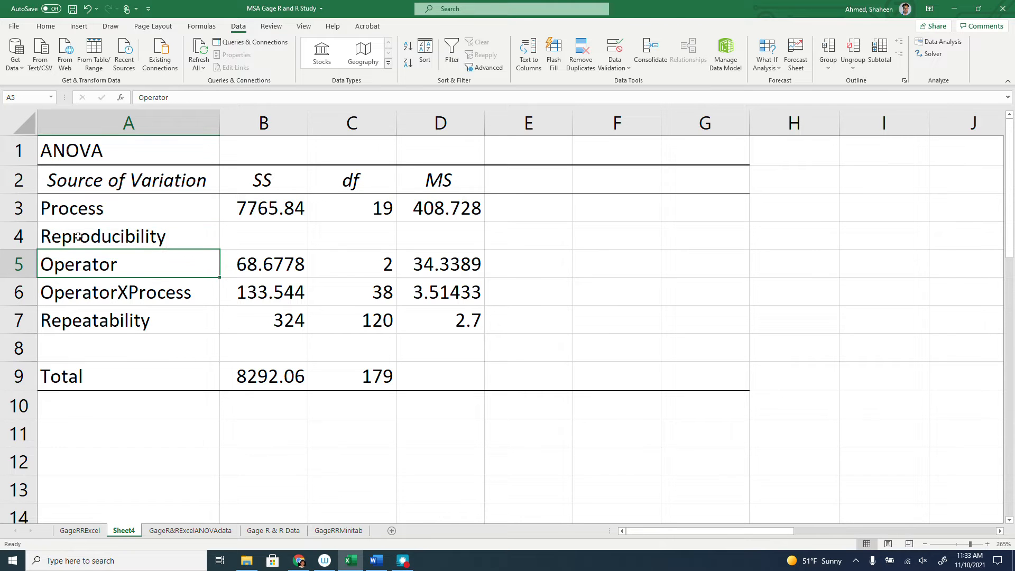
# - Indent the Operator label in A5 and the OperatorXProcess label in A6 with leading spaces beneath Reproducibility
pyautogui.doubleClick(45, 263)
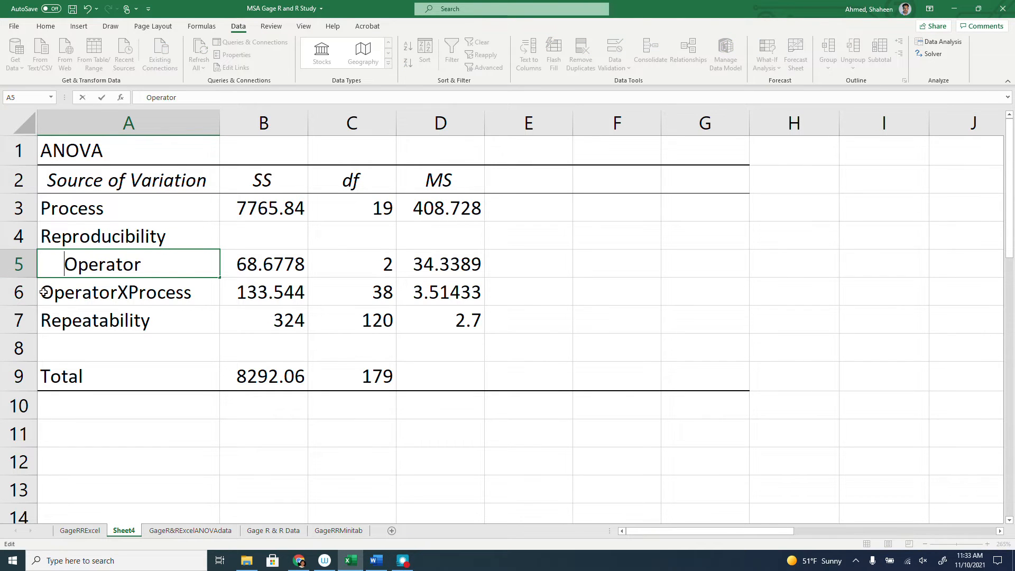
pyautogui.doubleClick(45, 292)
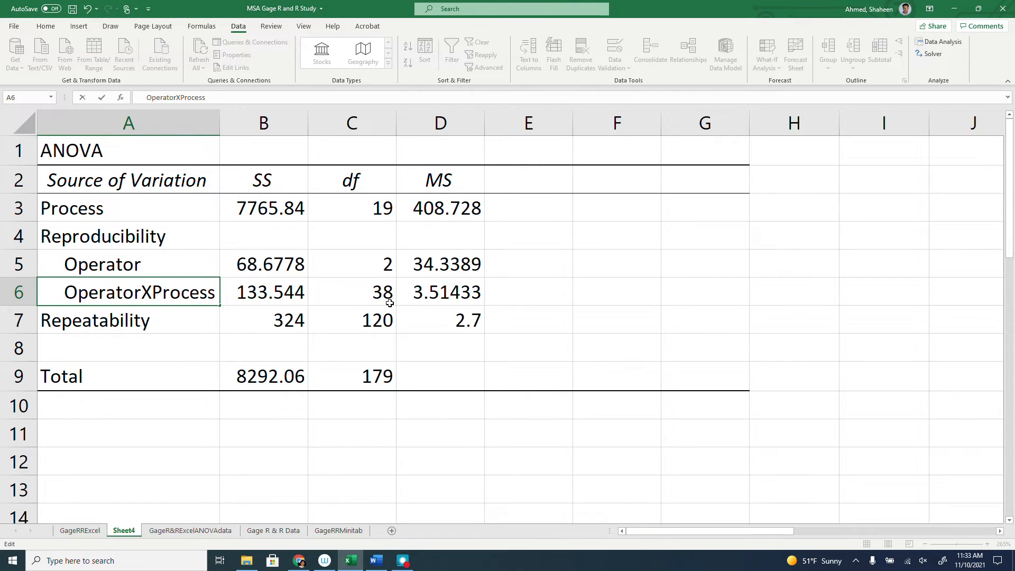
pyautogui.click(452, 235)
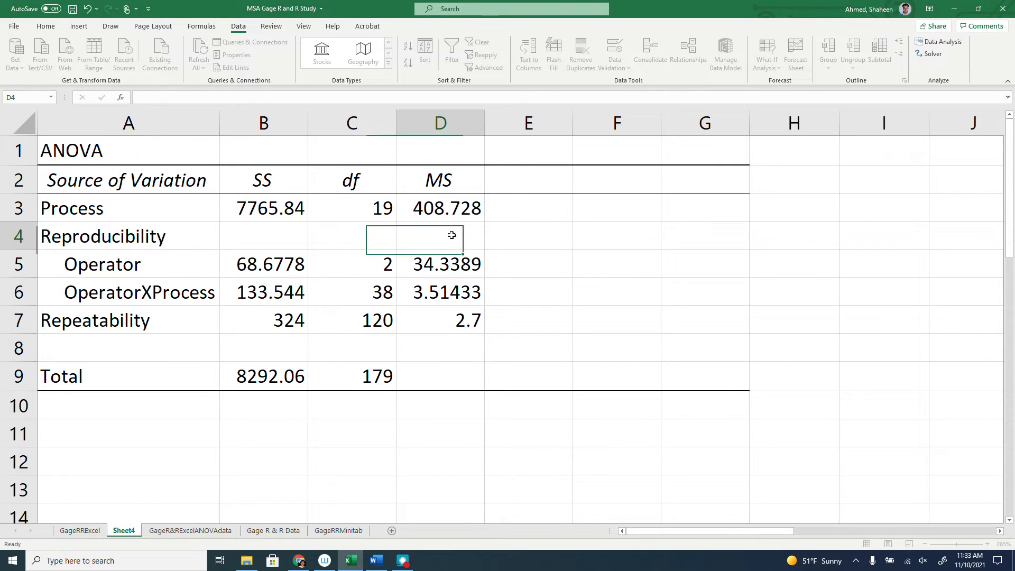
pyautogui.moveTo(465, 264); pyautogui.dragTo(464, 289)
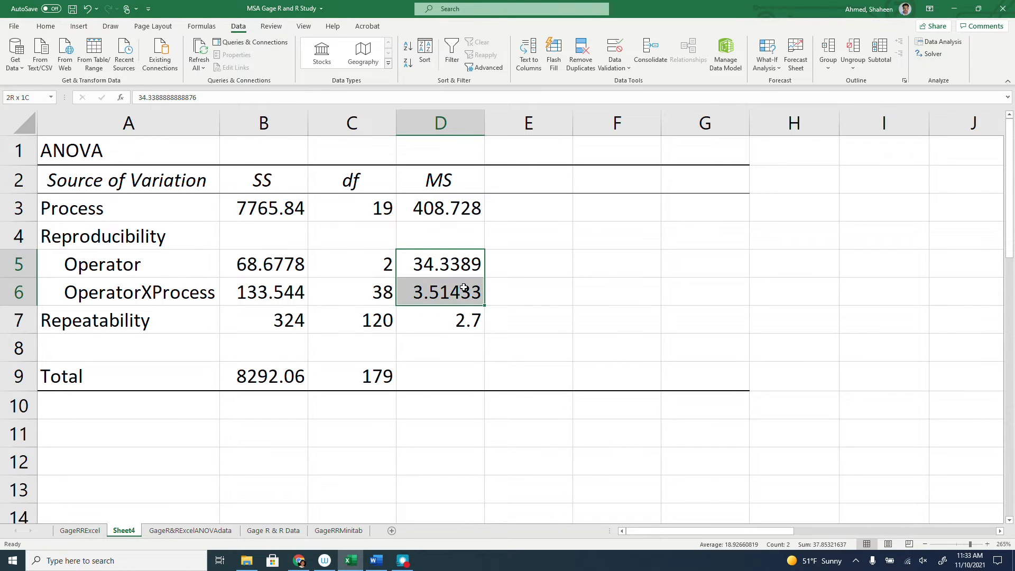
pyautogui.click(451, 230)
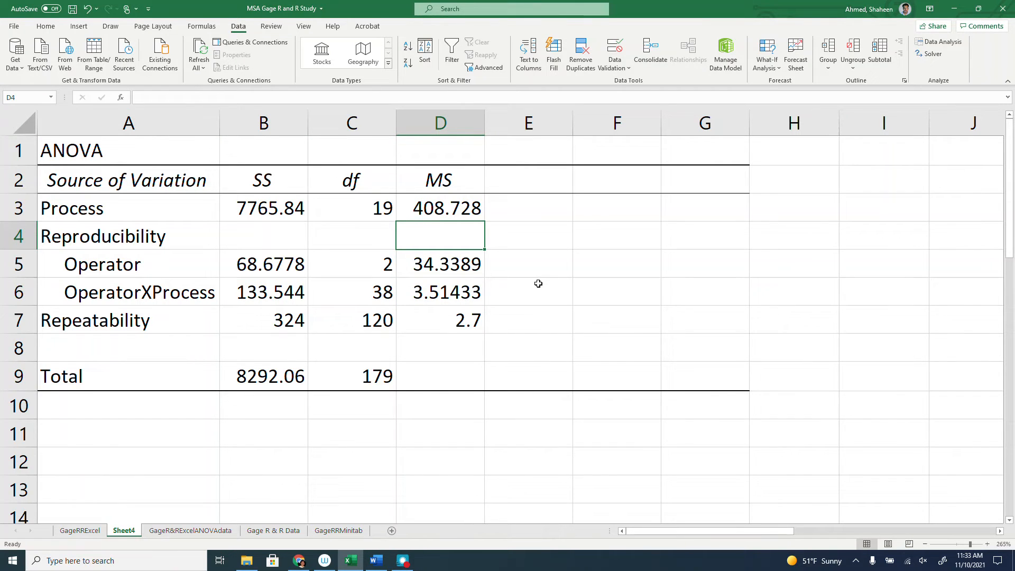
pyautogui.click(528, 181)
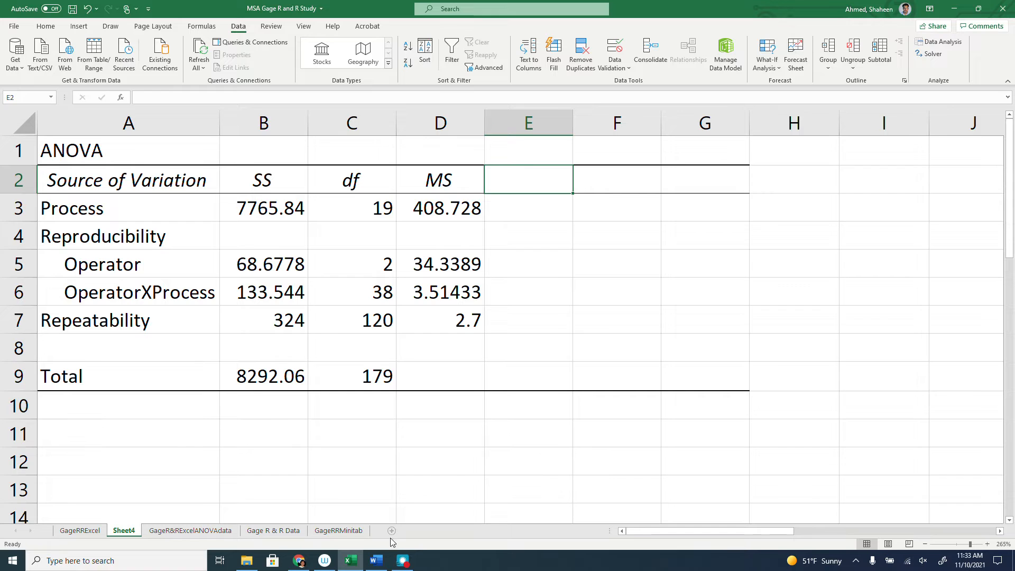
# - Switch to the Word equations document, copy the Operators variance equation, and paste it at H2 of the Excel sheet
pyautogui.click(376, 562)
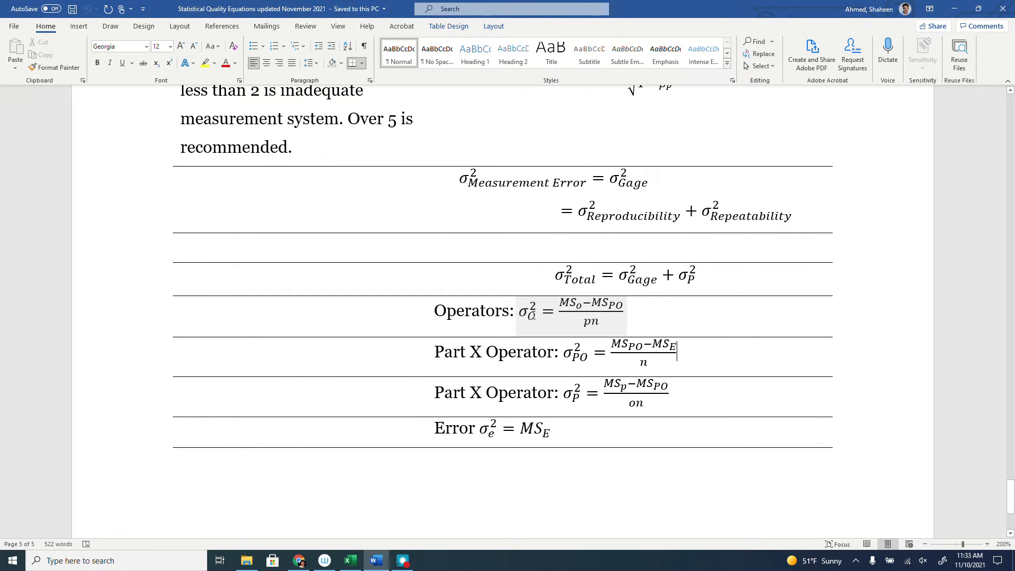
pyautogui.click(525, 312)
pyautogui.click(512, 301)
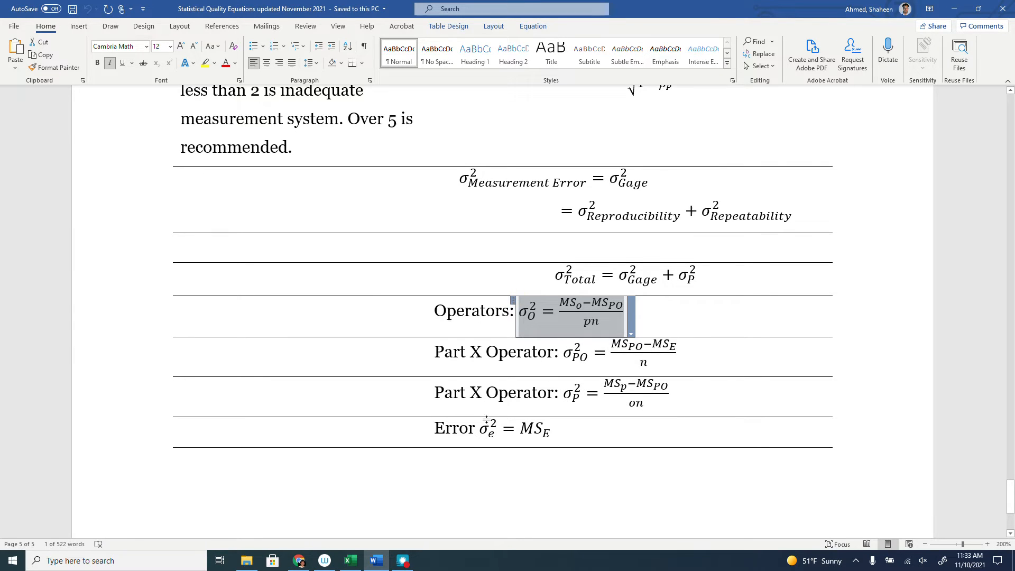
pyautogui.click(350, 561)
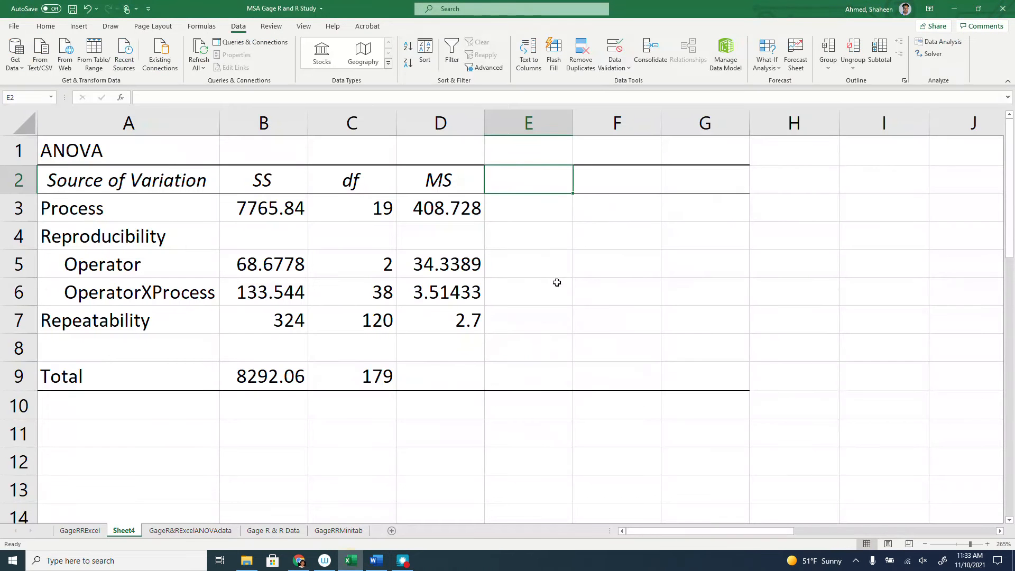
pyautogui.click(793, 180)
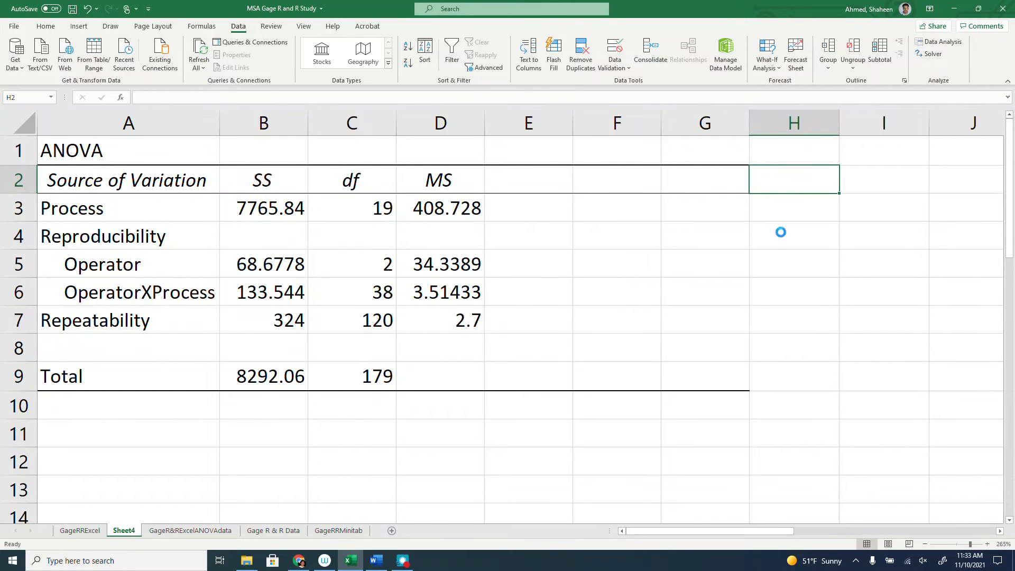
pyautogui.hotkey('ctrl', 'v')
# - Copy the Part X Operator equation for σ²PO from the Word document and paste it at H5 of the Excel sheet
pyautogui.click(377, 560)
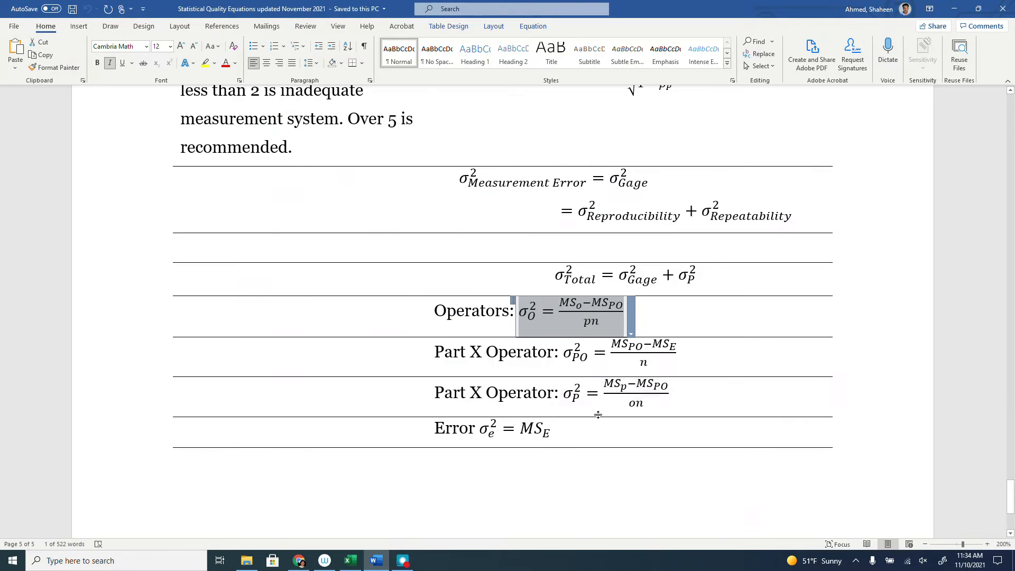
pyautogui.click(643, 344)
pyautogui.click(558, 342)
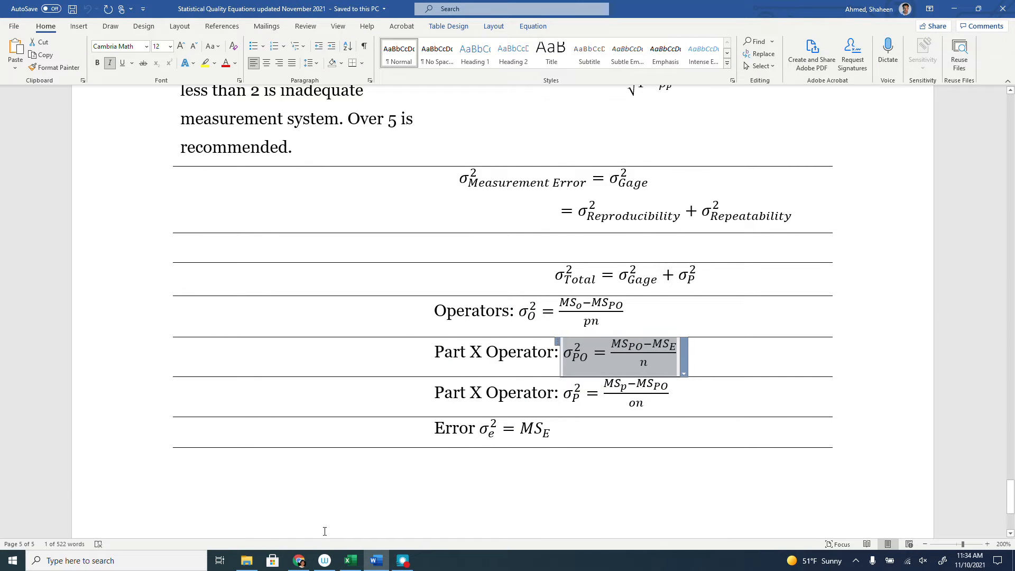
pyautogui.click(346, 564)
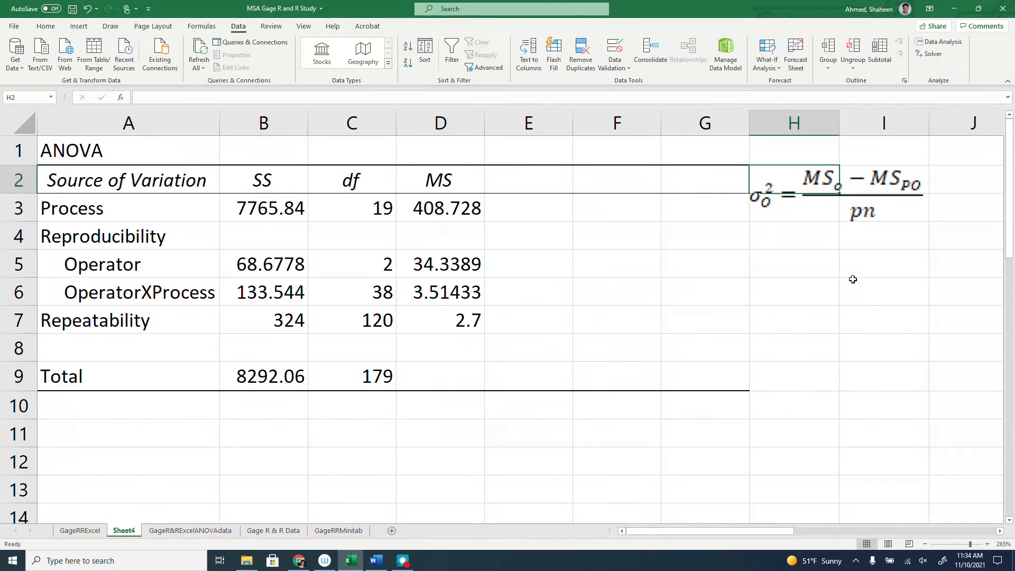
pyautogui.click(780, 254)
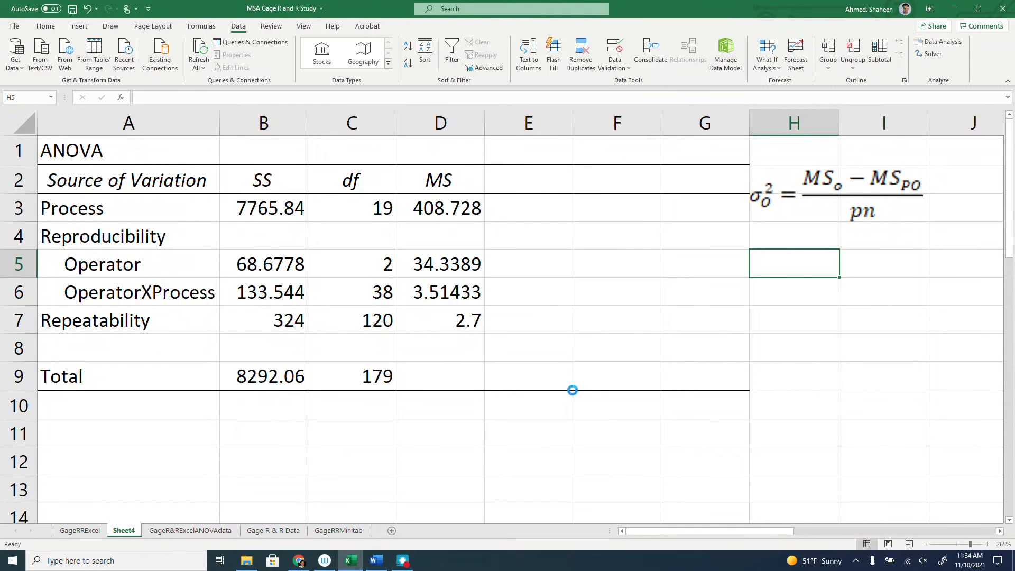
pyautogui.hotkey('ctrl', 'v')
# - Copy the σ²P equation with denominator on from the Word document and paste it at H8 of the Excel sheet
pyautogui.click(377, 560)
pyautogui.click(561, 385)
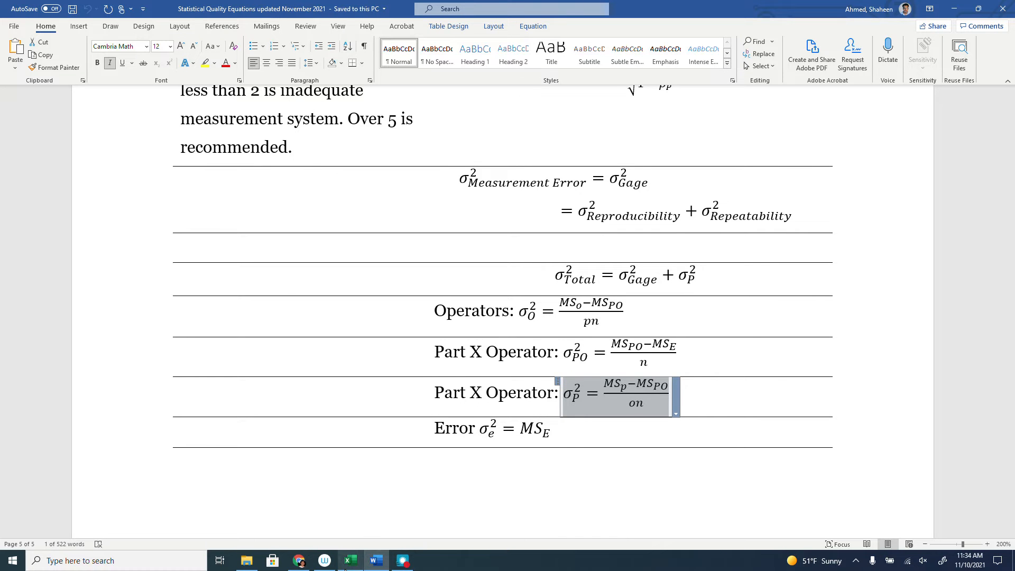
pyautogui.click(350, 561)
pyautogui.click(815, 351)
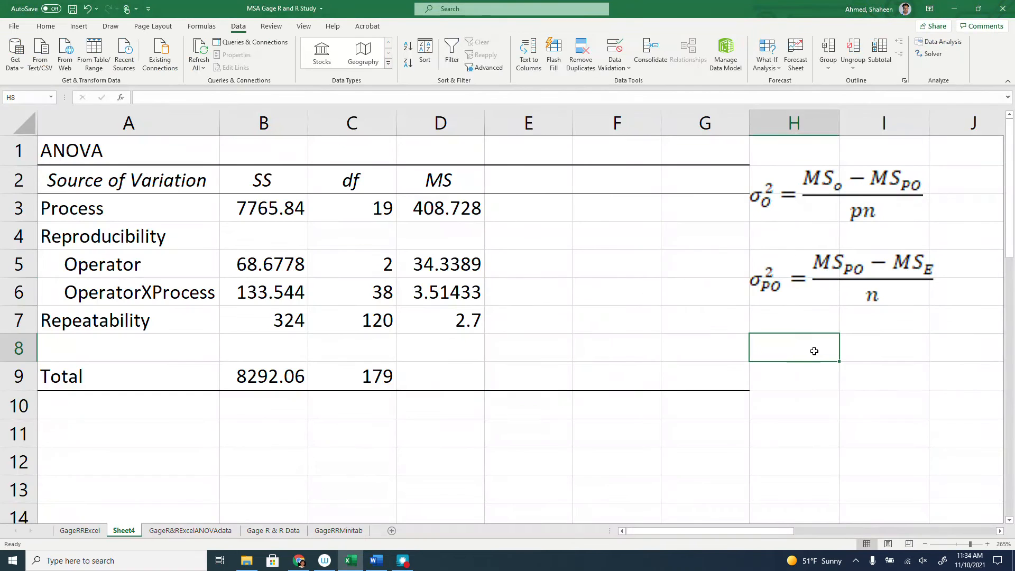
pyautogui.hotkey('ctrl', 'v')
pyautogui.click(601, 339)
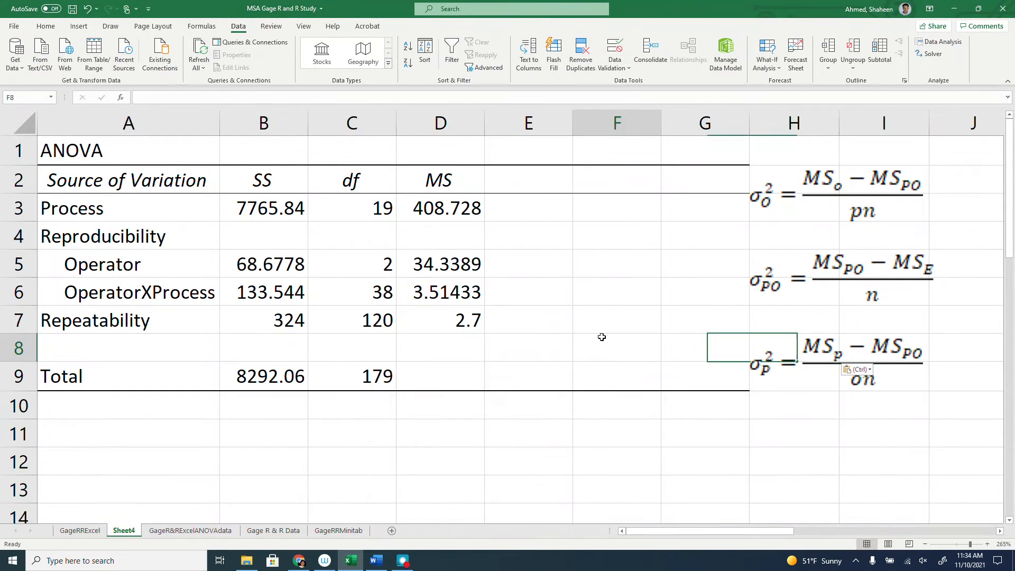
# - Add the column heading Variance in E2, beside MS
pyautogui.click(526, 179)
pyautogui.write('Variance')
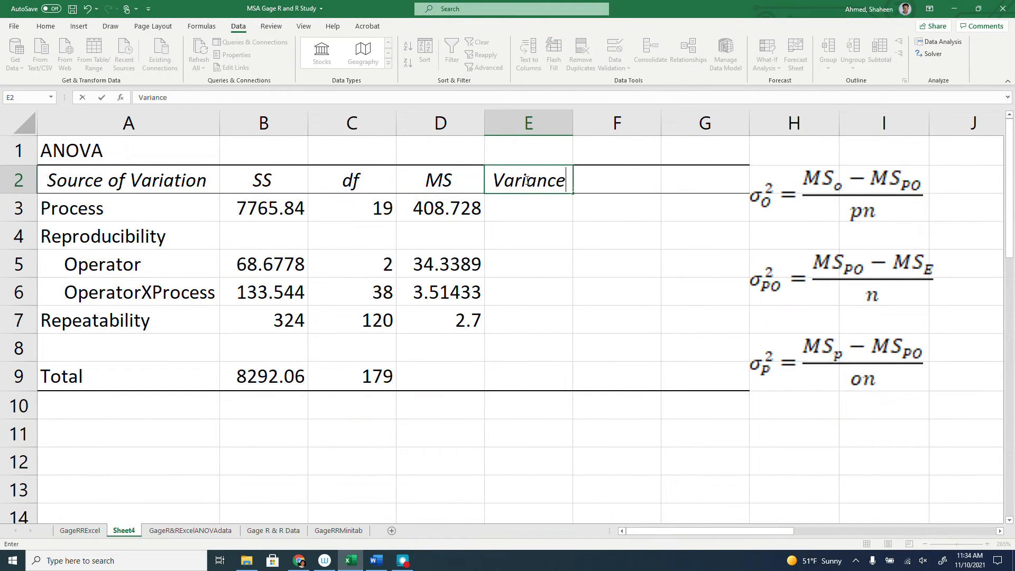
pyautogui.press('Return')
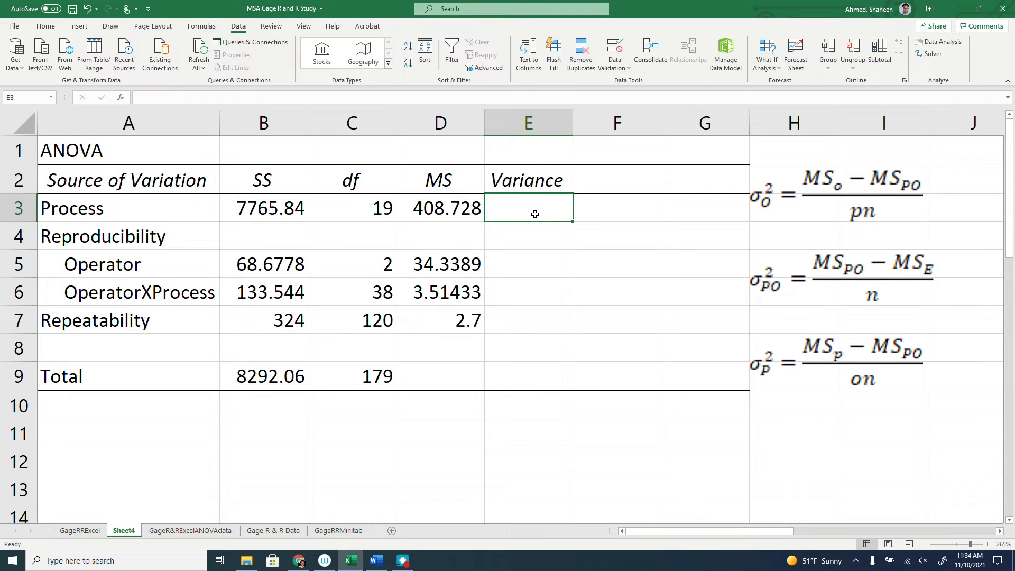
# - Calculate the Process variance in E3 with the formula =(D3-D6)/3/3
pyautogui.write('=(')
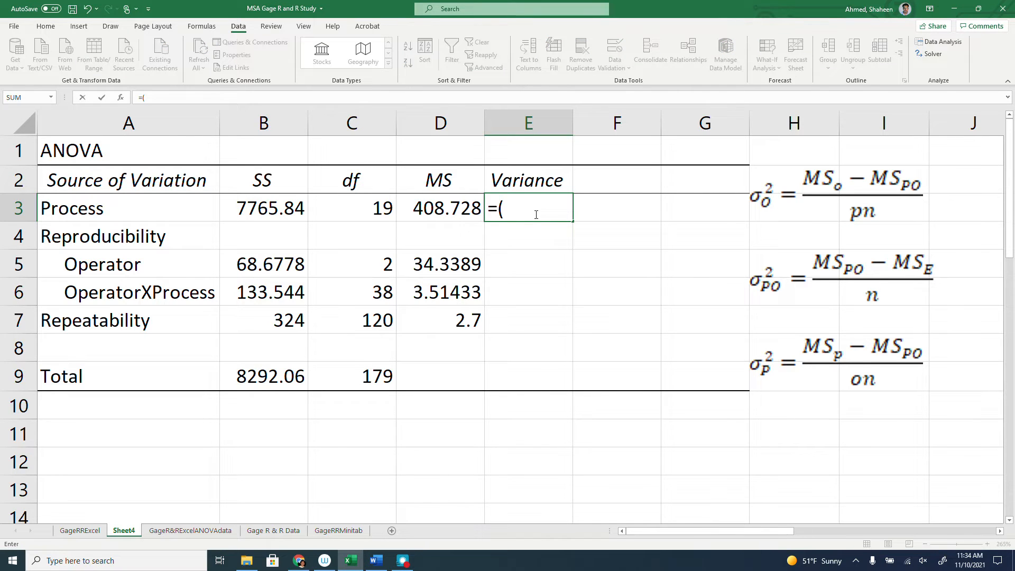
pyautogui.click(455, 214)
pyautogui.write('-')
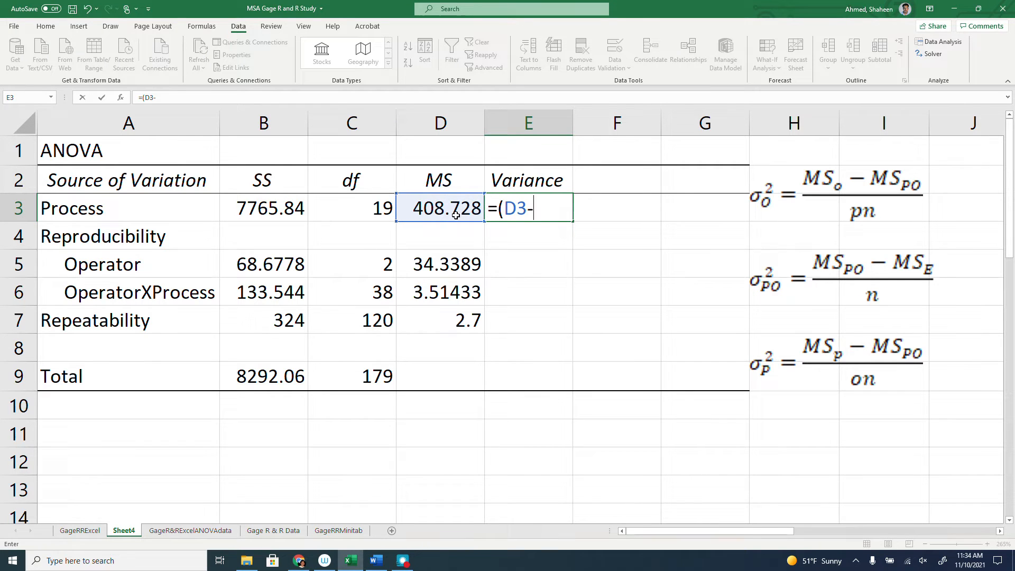
pyautogui.click(456, 291)
pyautogui.write(')')
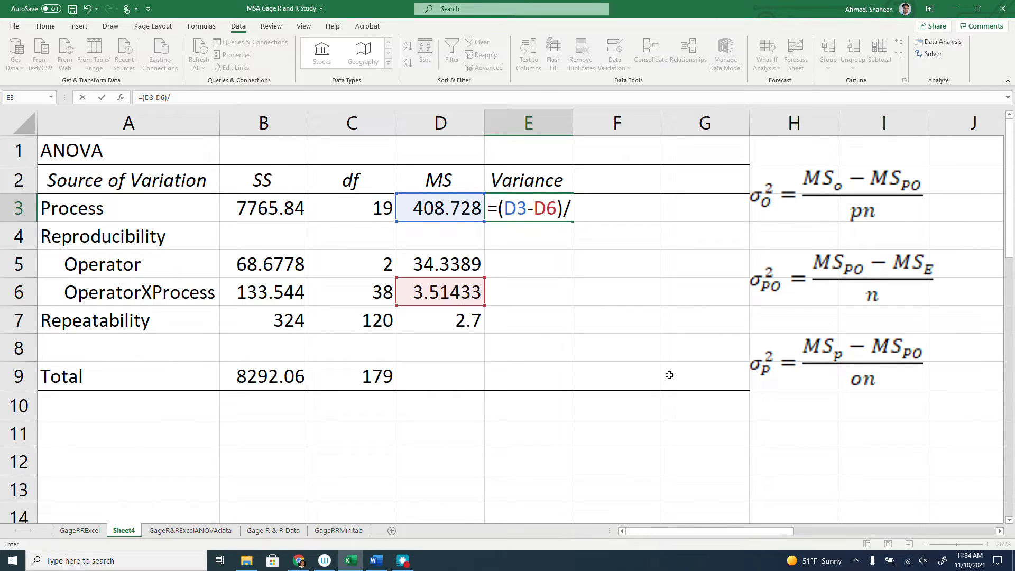
pyautogui.write('/3/3')
pyautogui.press('Return')
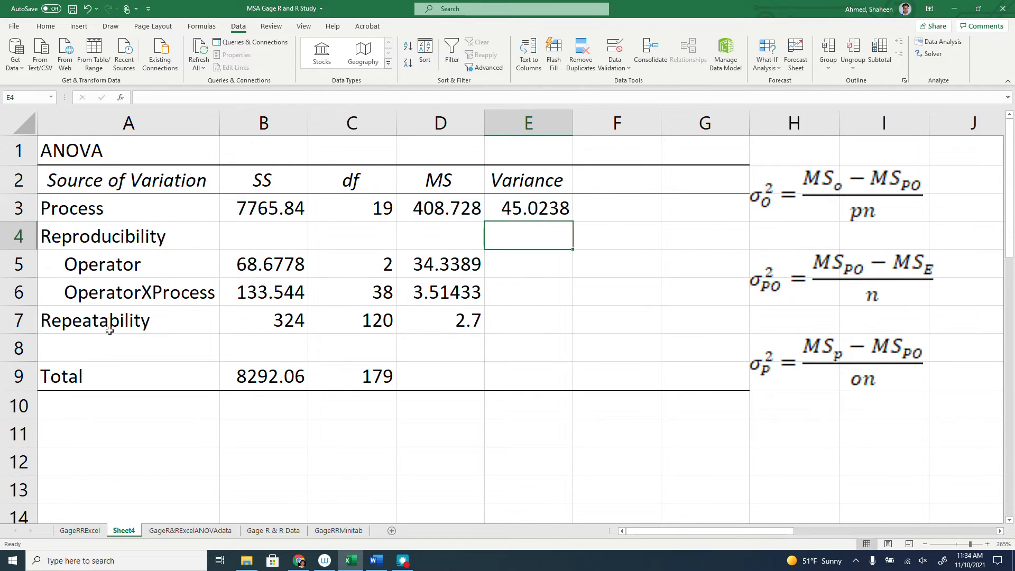
# - Append the factor symbols to the source labels, making A3 read Process, P and A5 read Operator O
pyautogui.doubleClick(128, 213)
pyautogui.write(', P')
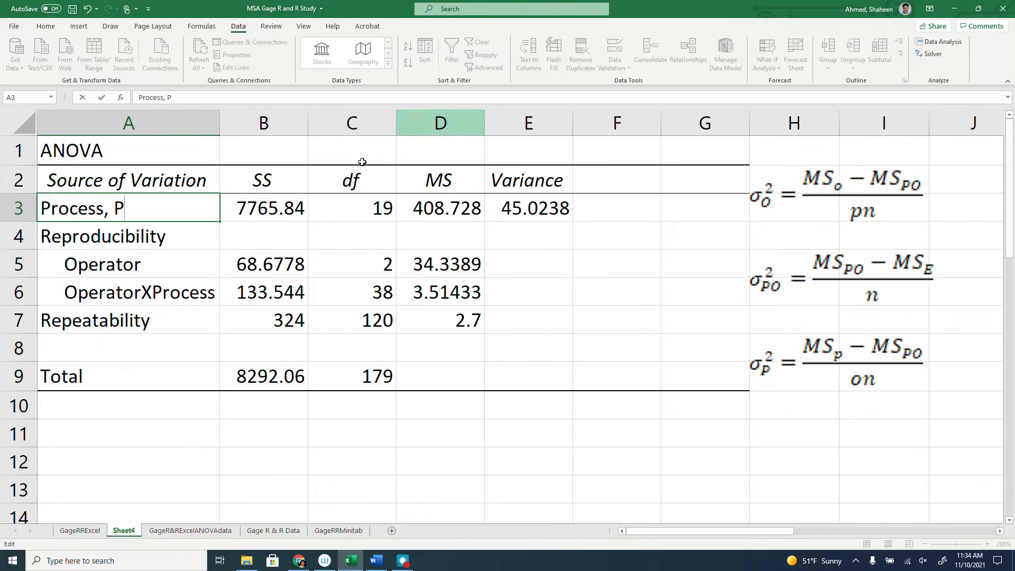
pyautogui.click(172, 257)
pyautogui.doubleClick(171, 258)
pyautogui.write('O')
pyautogui.click(224, 117)
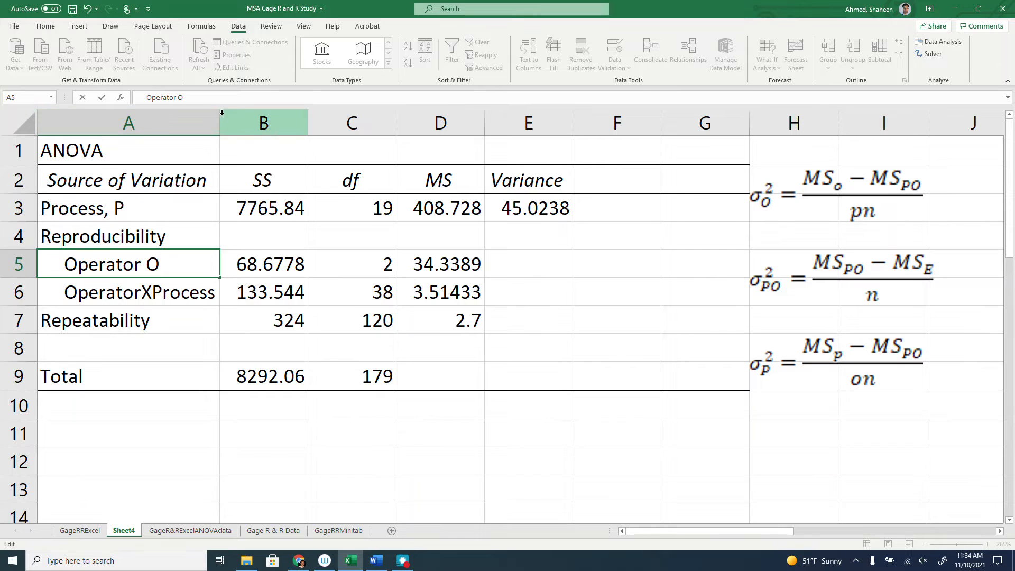
# - Extend the A6 label to OperatorXProcess (PXO) and autofit column A to its contents
pyautogui.click(208, 294)
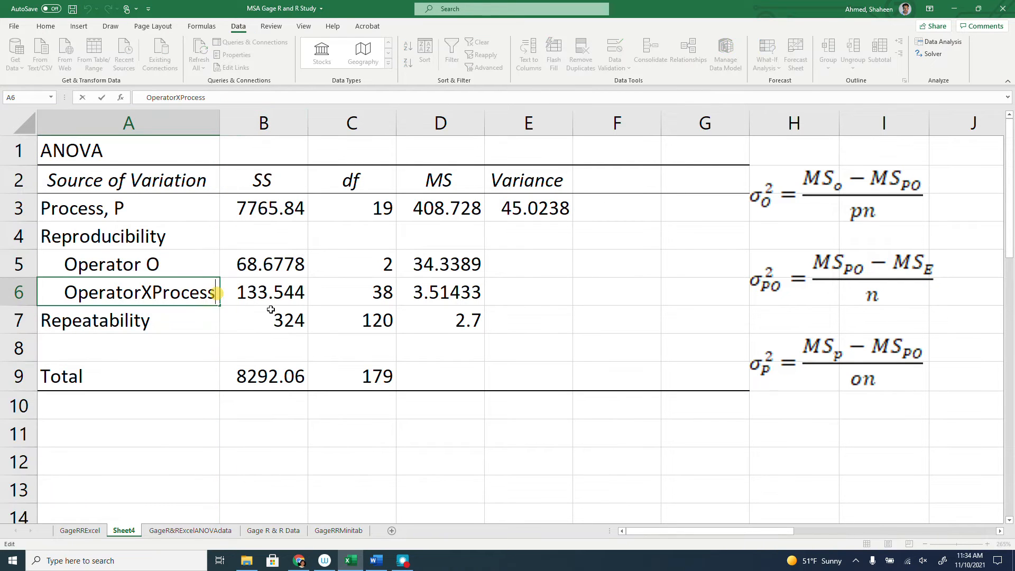
pyautogui.press('F2')
pyautogui.write('PX')
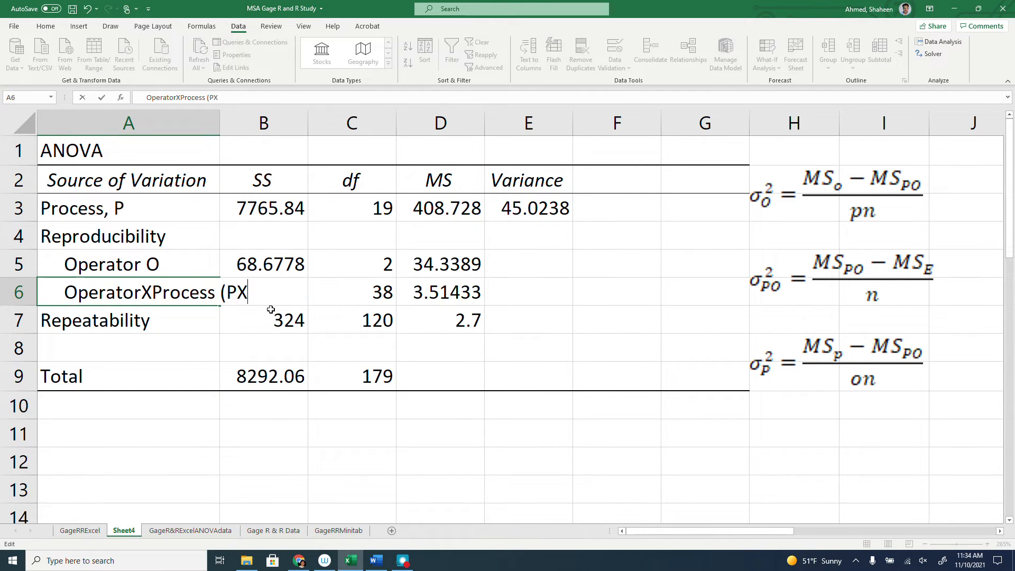
pyautogui.write('O)')
pyautogui.press('Return')
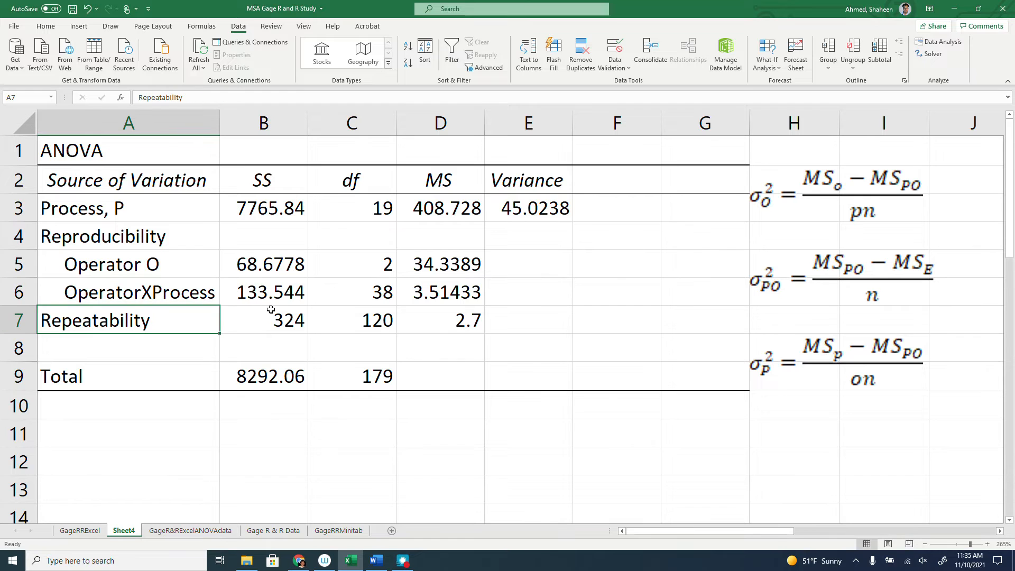
pyautogui.doubleClick(220, 123)
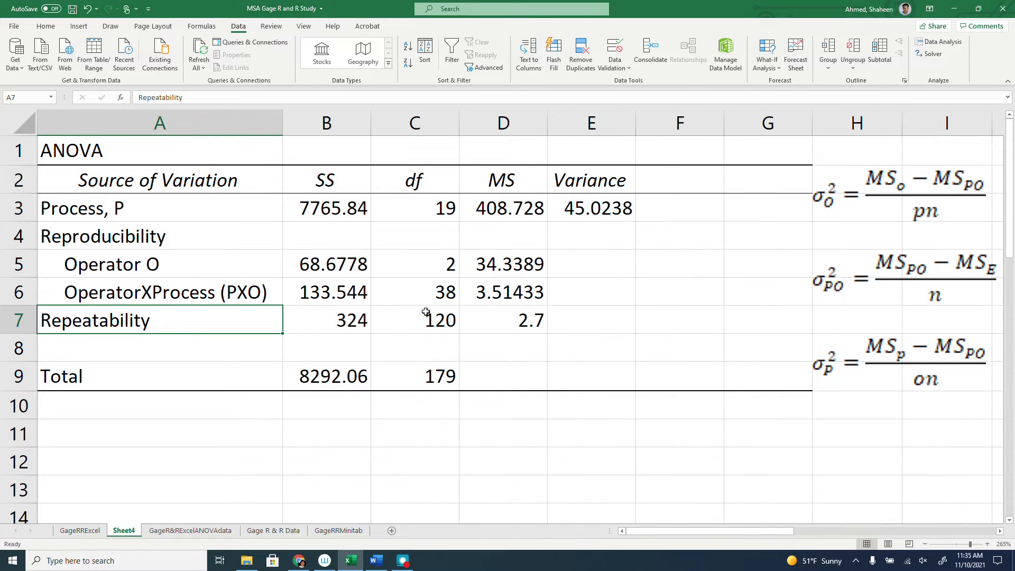
# - Calculate the Operator variance in E5 with the formula =(D5-D6)/20/3
pyautogui.click(569, 412)
pyautogui.click(596, 267)
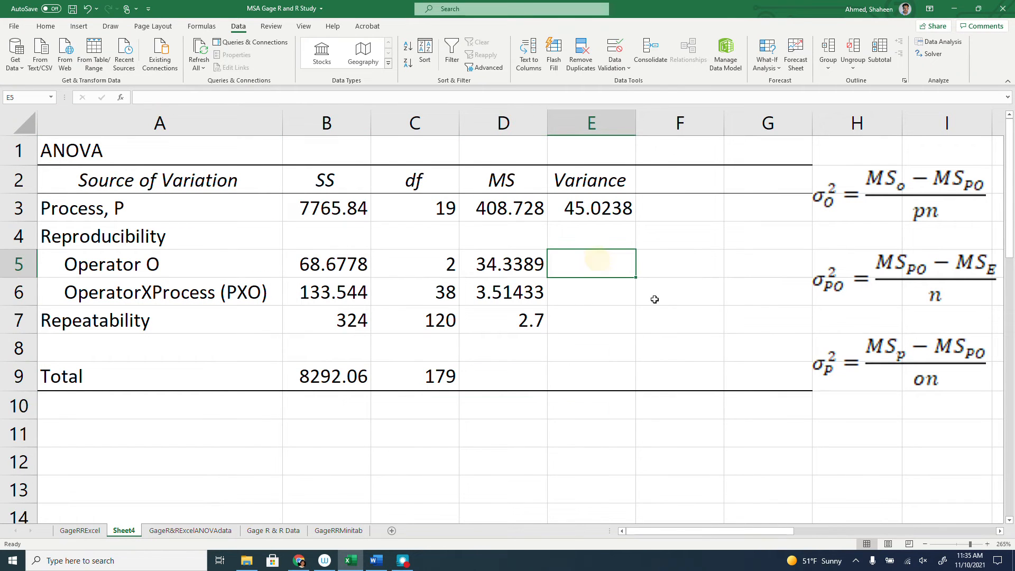
pyautogui.write('=')
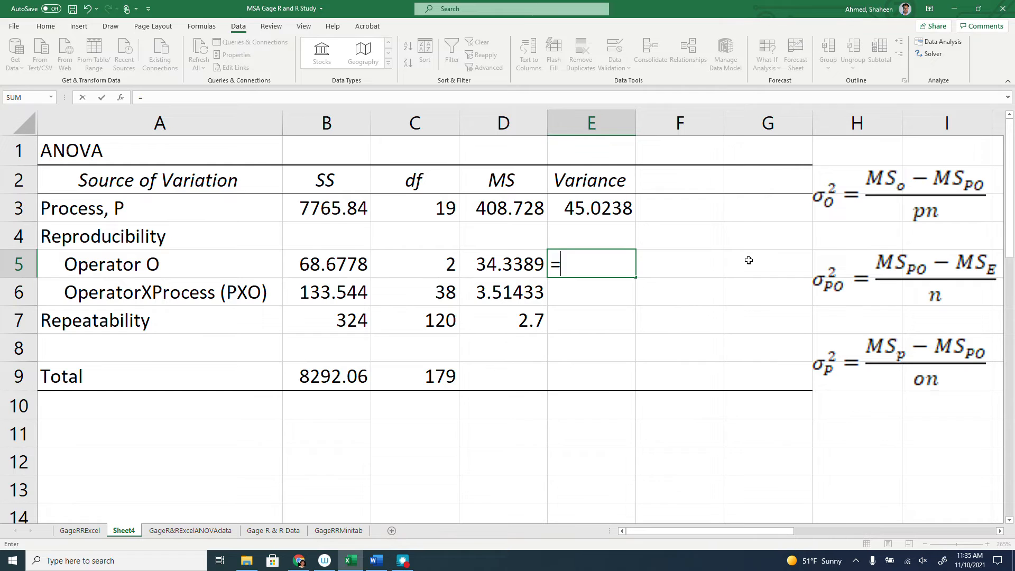
pyautogui.write('(')
pyautogui.click(517, 269)
pyautogui.write('-')
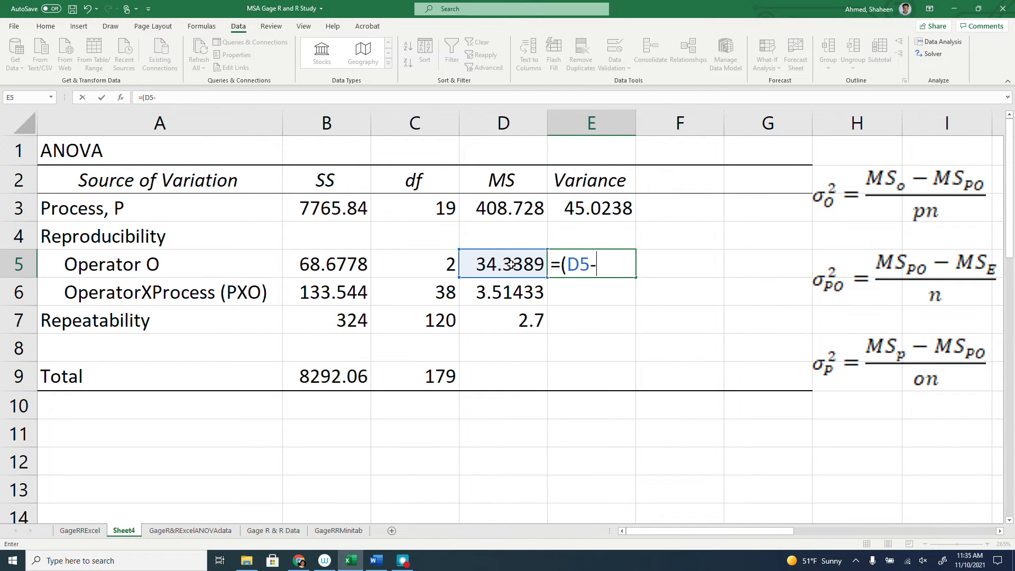
pyautogui.click(495, 291)
pyautogui.write(')/')
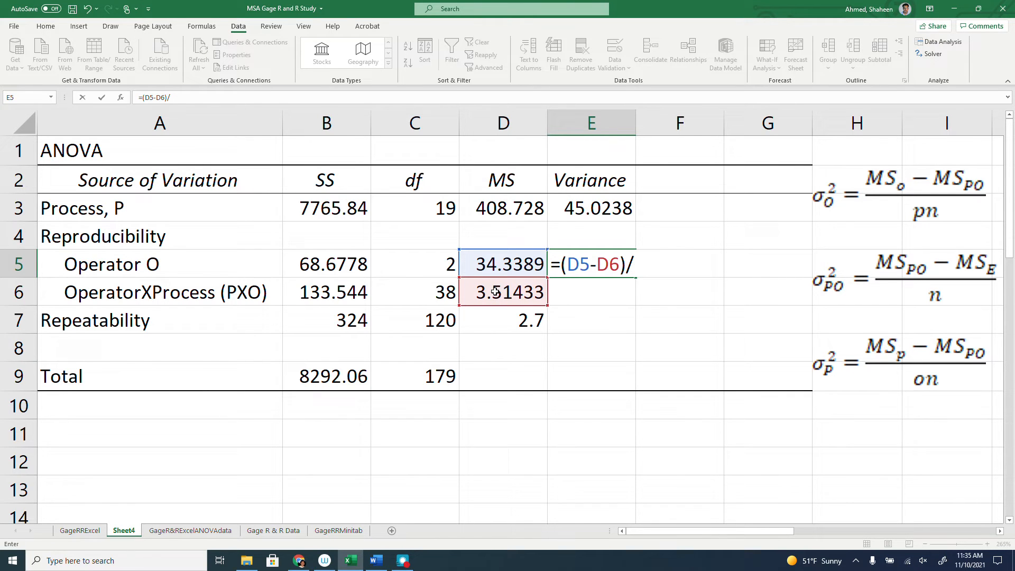
pyautogui.write('20/3')
pyautogui.press('Return')
pyautogui.write('=')
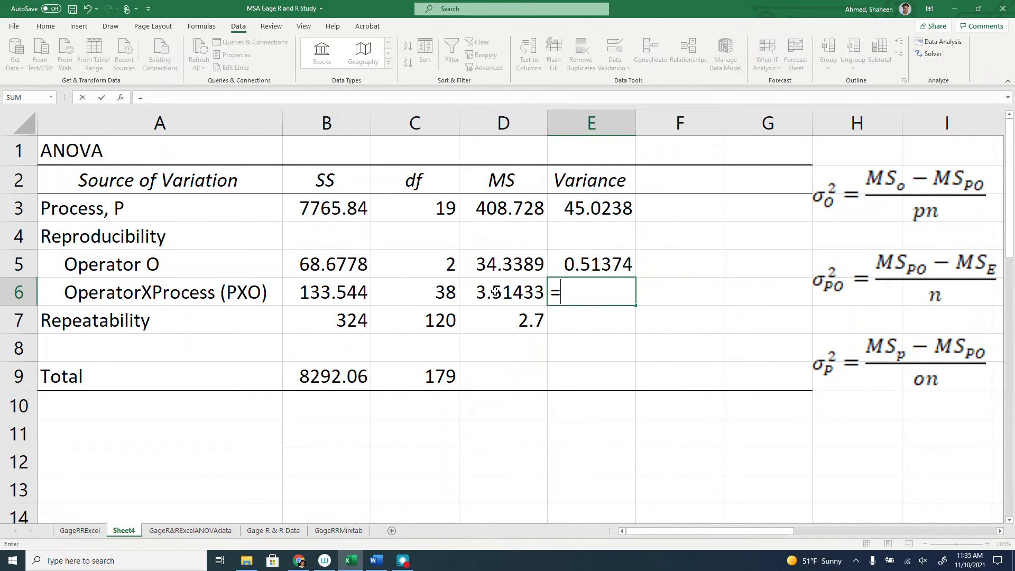
pyautogui.click(495, 293)
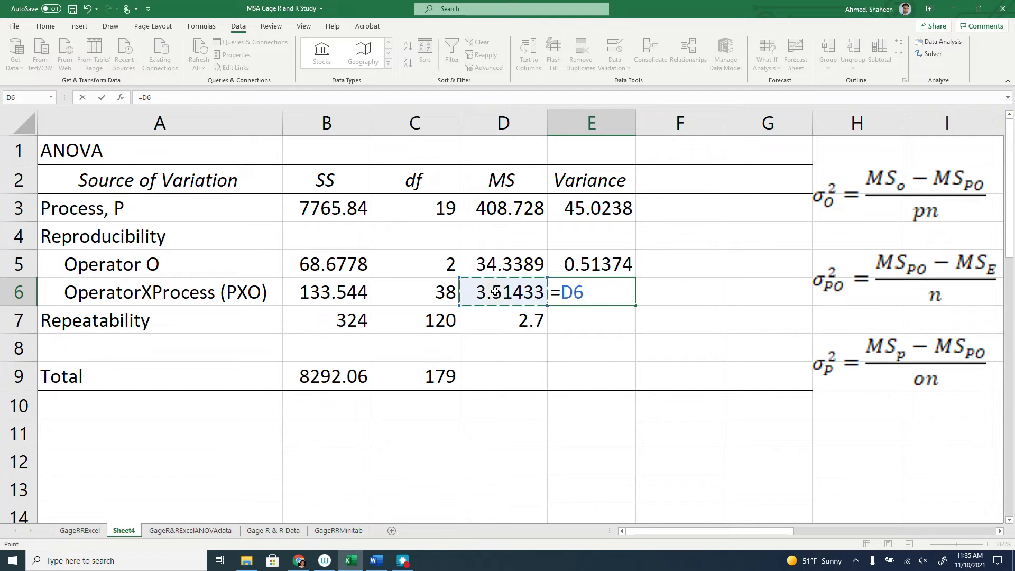
pyautogui.press('BackSpace')
pyautogui.press('BackSpace')
pyautogui.press('BackSpace')
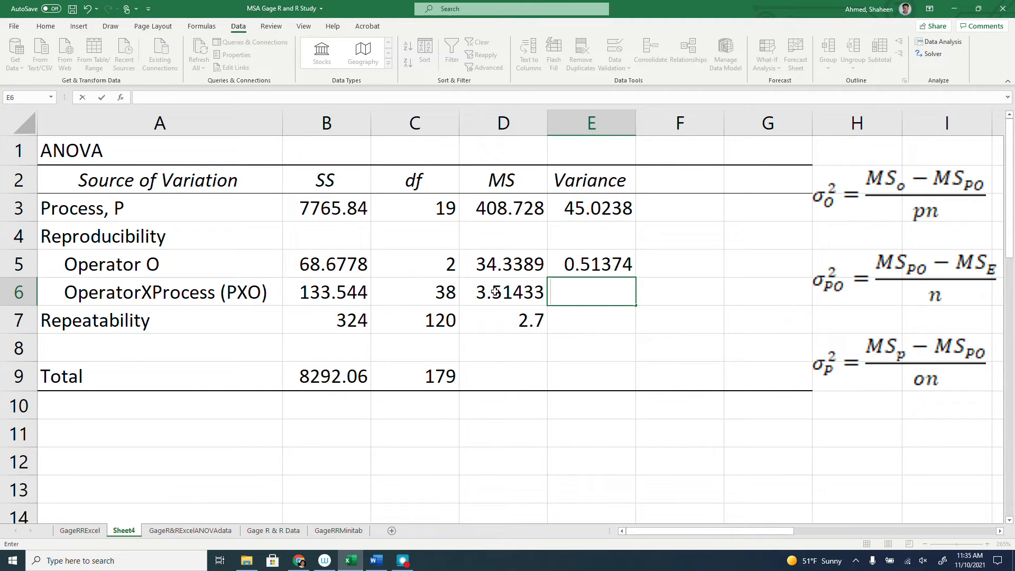
# - Calculate the Operator-by-Process interaction variance in E6 with the formula =(D6-D7)/3
pyautogui.write('=(')
pyautogui.click(516, 299)
pyautogui.write('-')
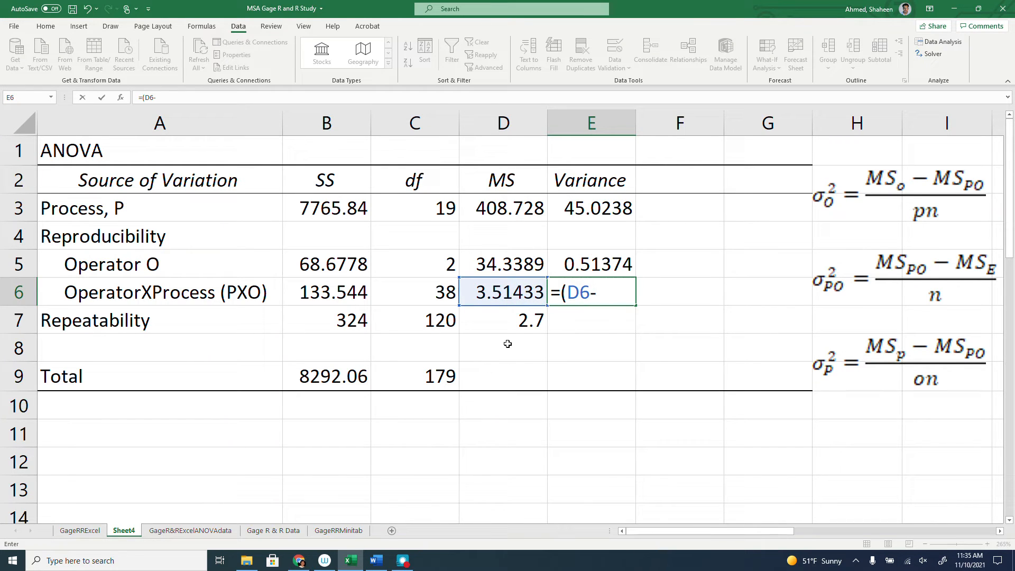
pyautogui.click(521, 322)
pyautogui.write(')/')
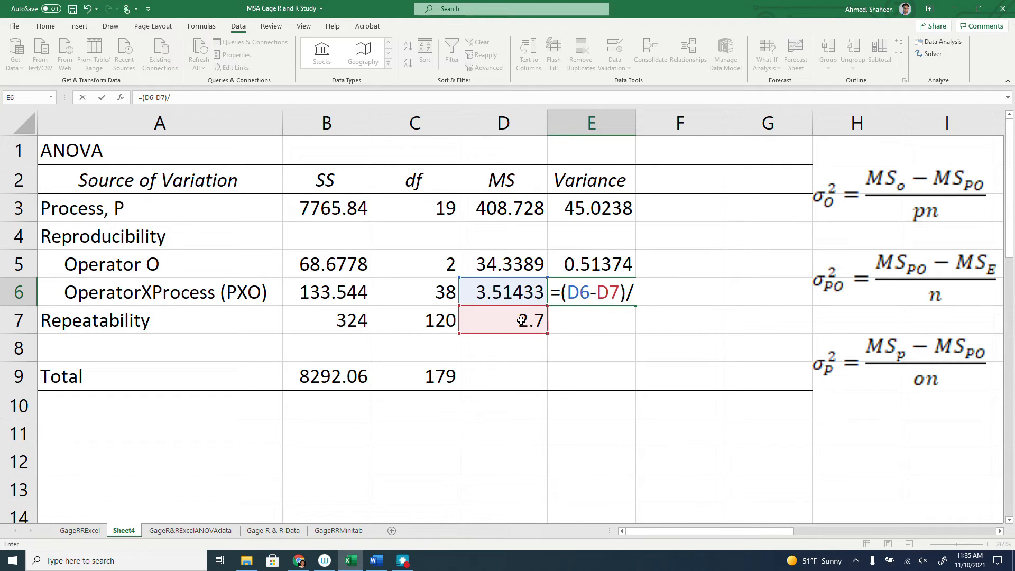
pyautogui.write('3')
pyautogui.press('Return')
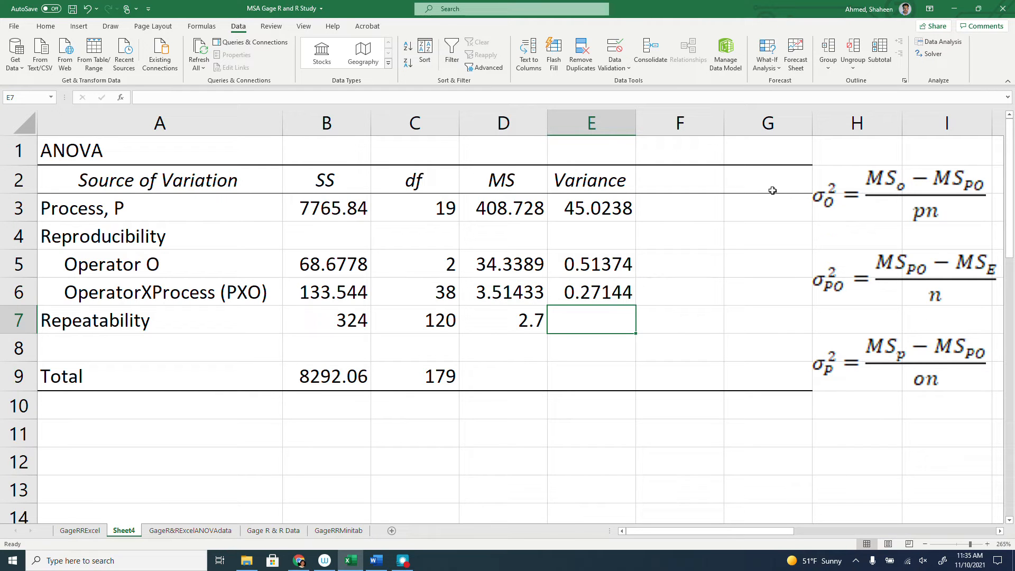
# - Add the column heading % in F2, beside Variance
pyautogui.click(706, 188)
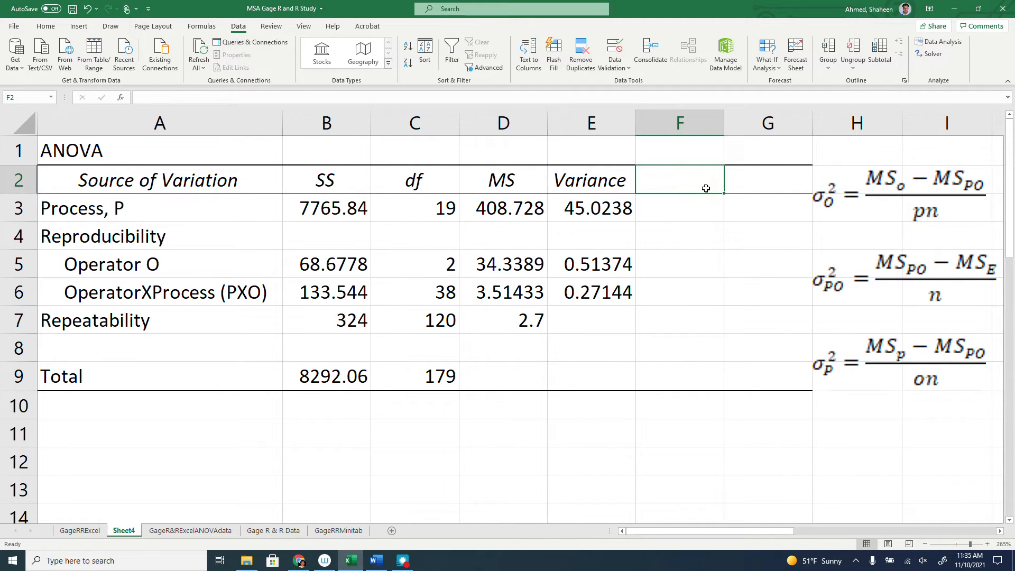
pyautogui.write('%')
pyautogui.press('Return')
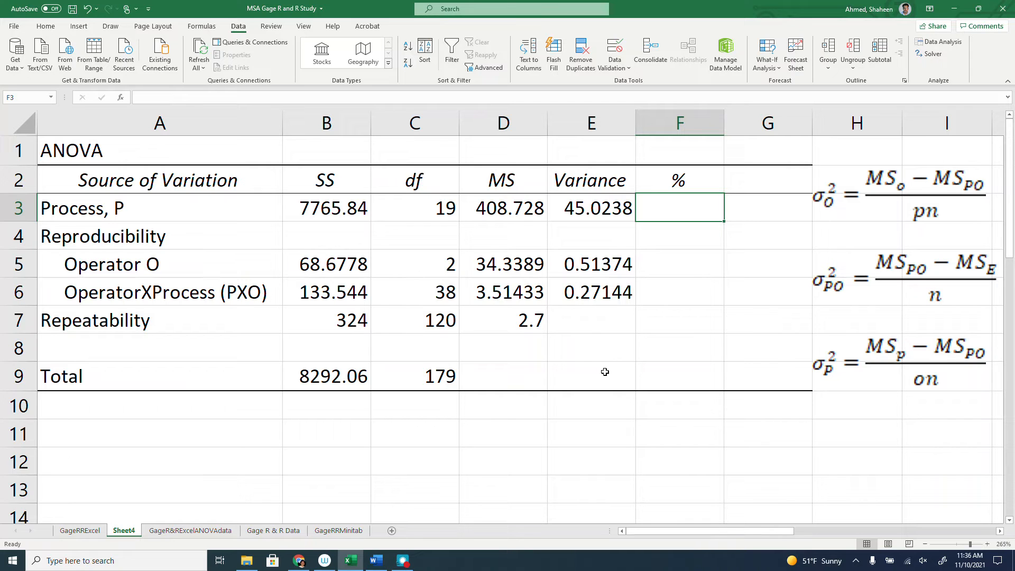
# - Set the Repeatability variance in E7 equal to its mean square with the formula =D7
pyautogui.click(609, 324)
pyautogui.write('=')
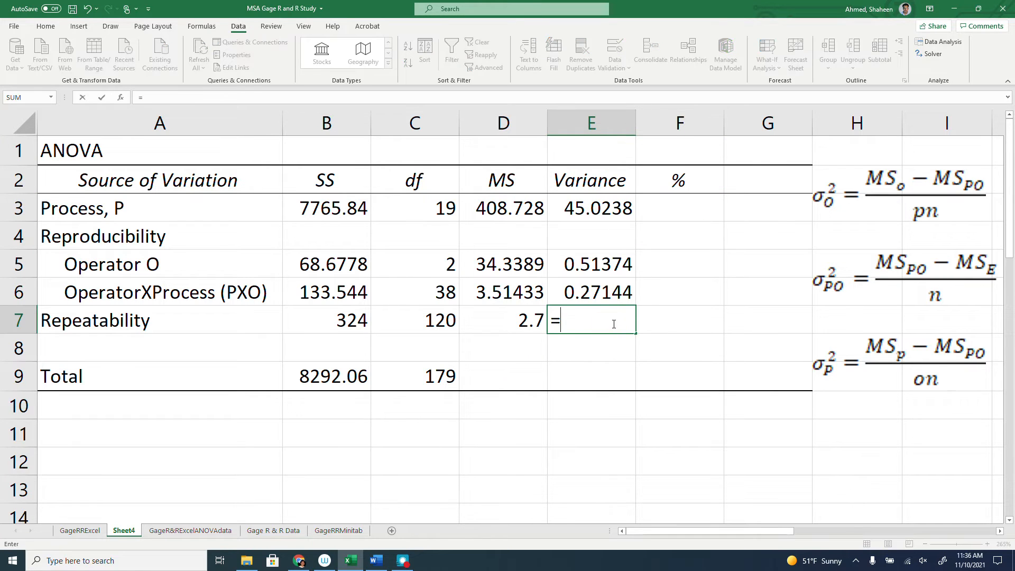
pyautogui.press('Return')
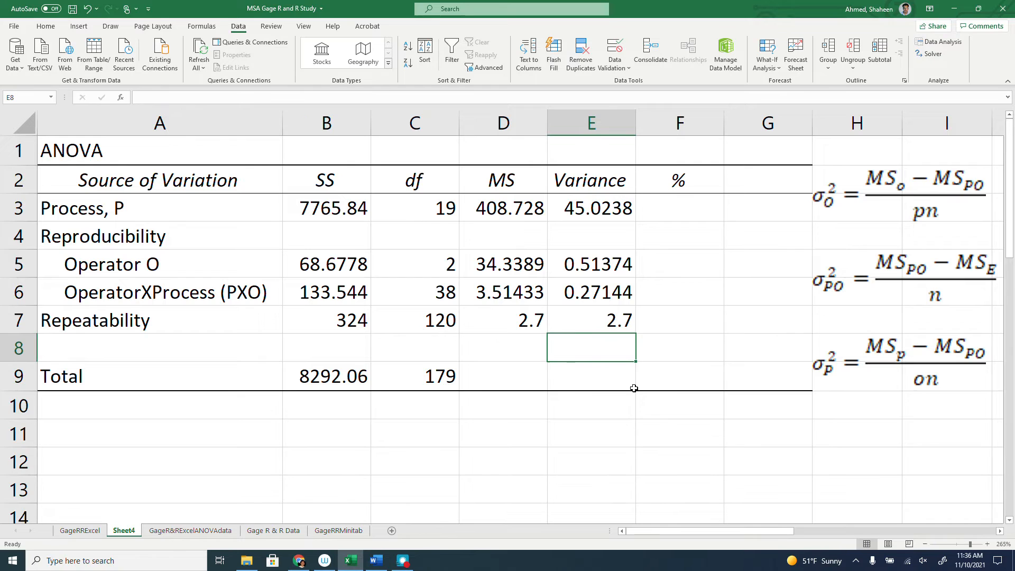
# - Total the variance components in E9 with the formula =SUM(E3:E7)
pyautogui.click(585, 384)
pyautogui.write('=su')
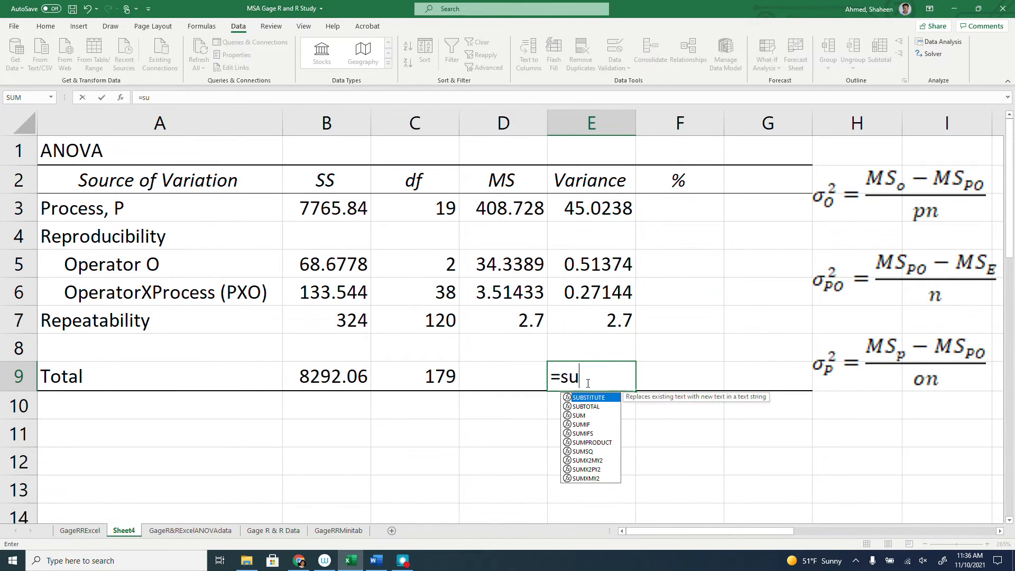
pyautogui.write('m(')
pyautogui.moveTo(580, 206); pyautogui.dragTo(621, 312)
pyautogui.press('Return')
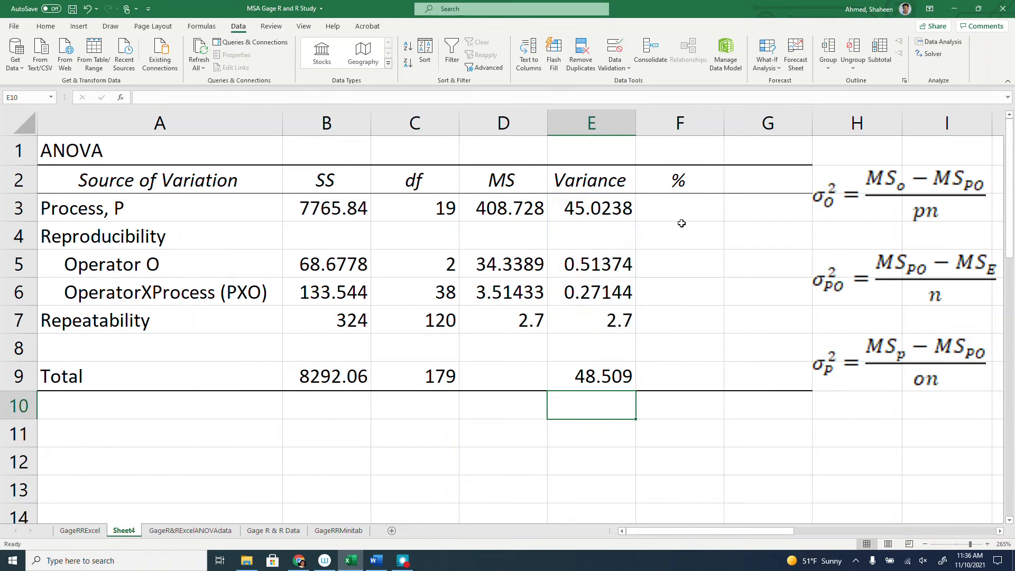
# - Rewrite the total variance formula in E9 to add only the individual components, as =SUM(E3,E5,E6,E7)
pyautogui.doubleClick(626, 375)
pyautogui.moveTo(606, 375); pyautogui.dragTo(650, 377)
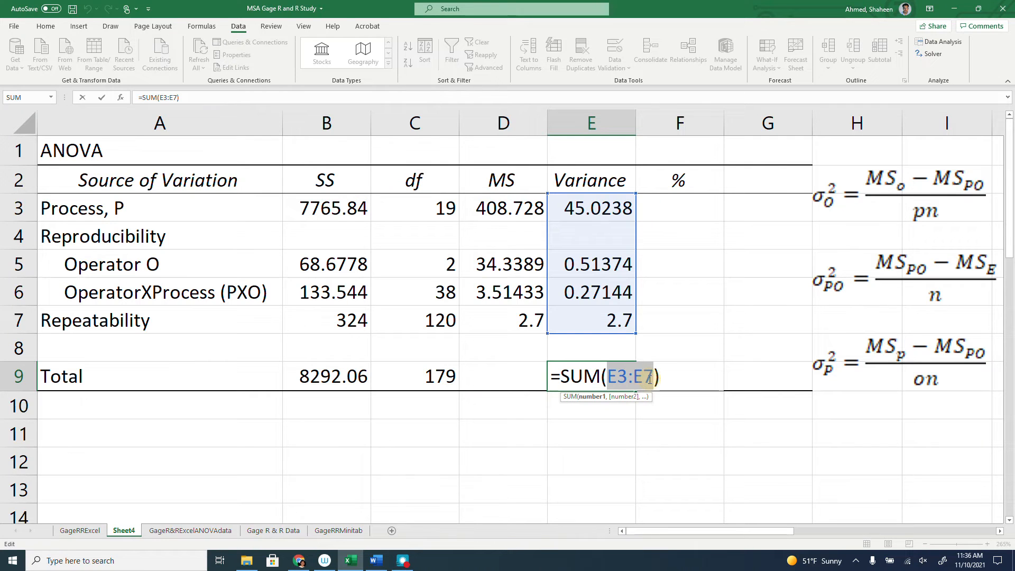
pyautogui.press('BackSpace')
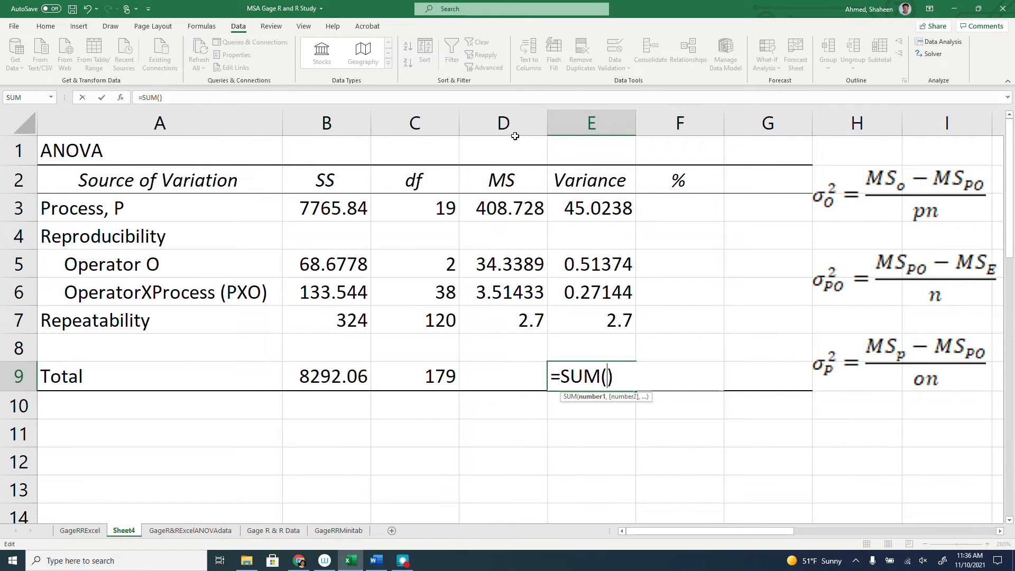
pyautogui.click(599, 218)
pyautogui.keyDown('ctrl'); pyautogui.click(596, 267); pyautogui.keyUp('ctrl')
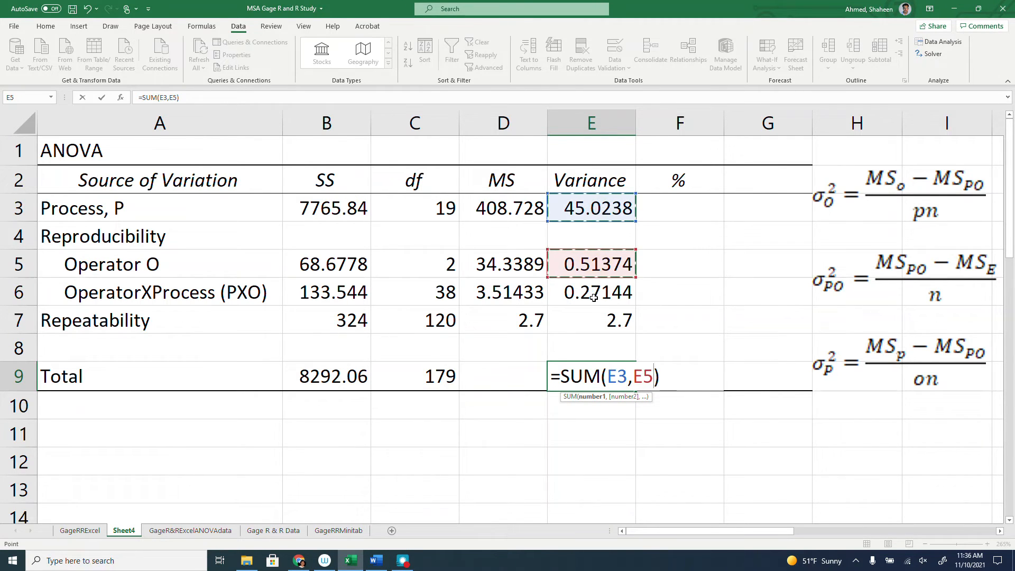
pyautogui.keyDown('ctrl'); pyautogui.click(594, 297); pyautogui.keyUp('ctrl')
pyautogui.keyDown('ctrl'); pyautogui.click(615, 328); pyautogui.keyUp('ctrl')
pyautogui.press('Return')
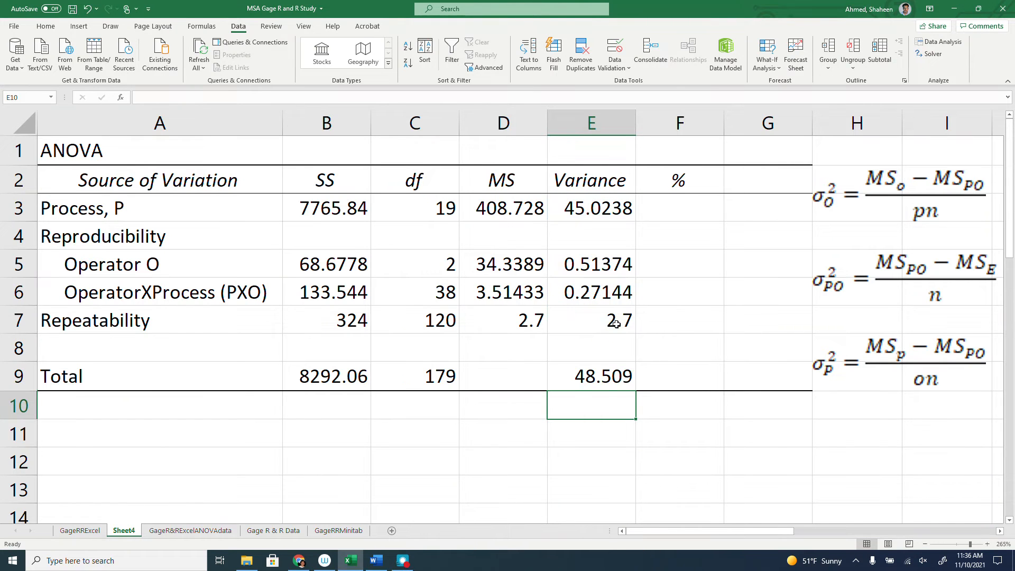
# - Calculate the Process share of total variance in F3 with the formula =E3/$E$9*100
pyautogui.click(674, 207)
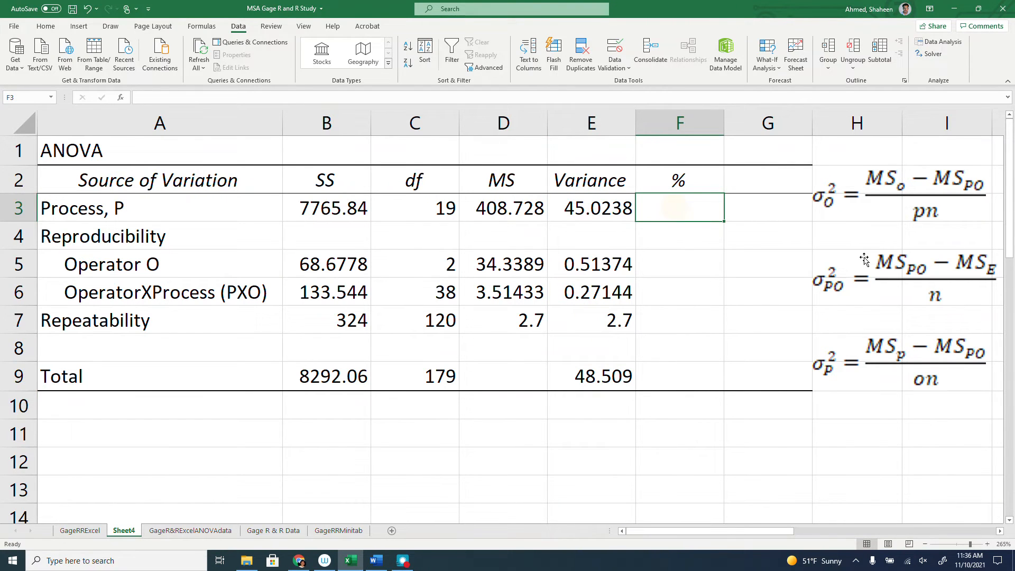
pyautogui.write('=')
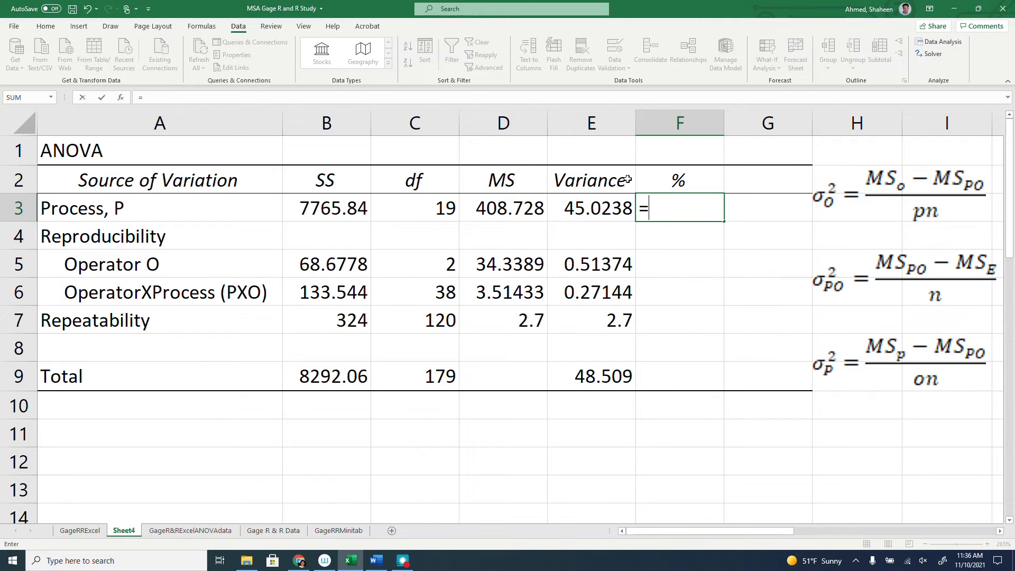
pyautogui.click(602, 209)
pyautogui.write('/')
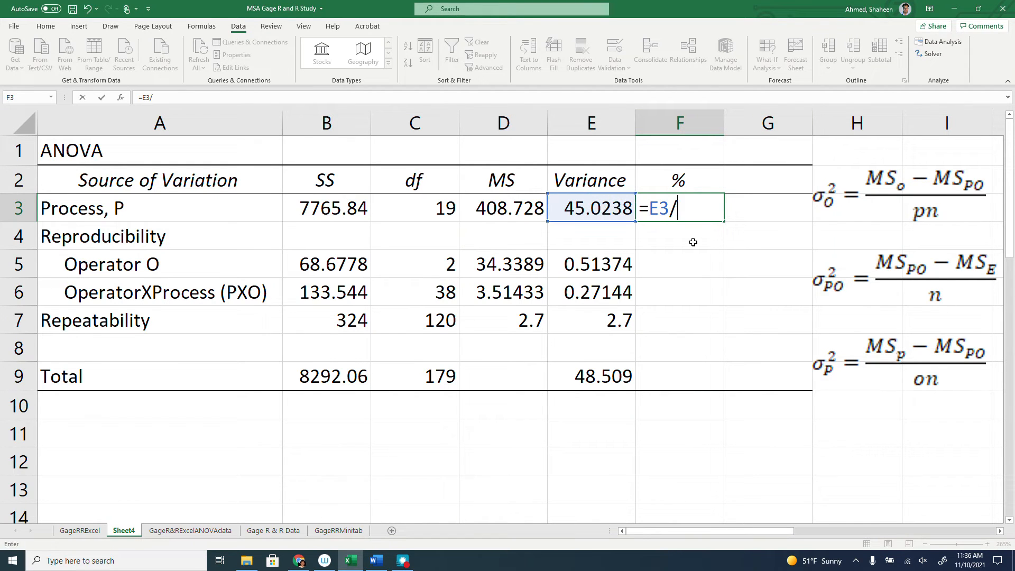
pyautogui.click(620, 382)
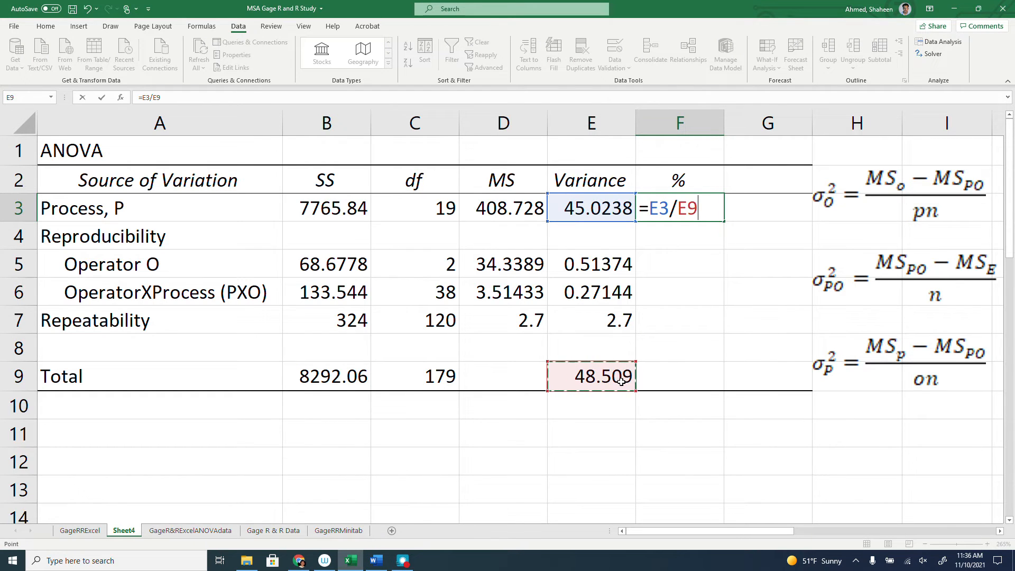
pyautogui.press('F4')
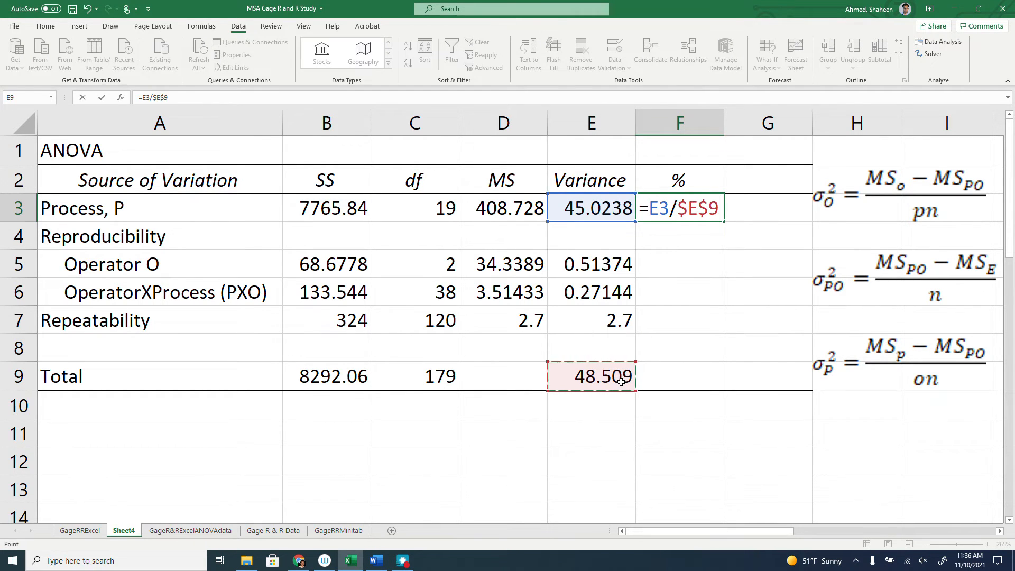
pyautogui.write('*100')
pyautogui.press('Return')
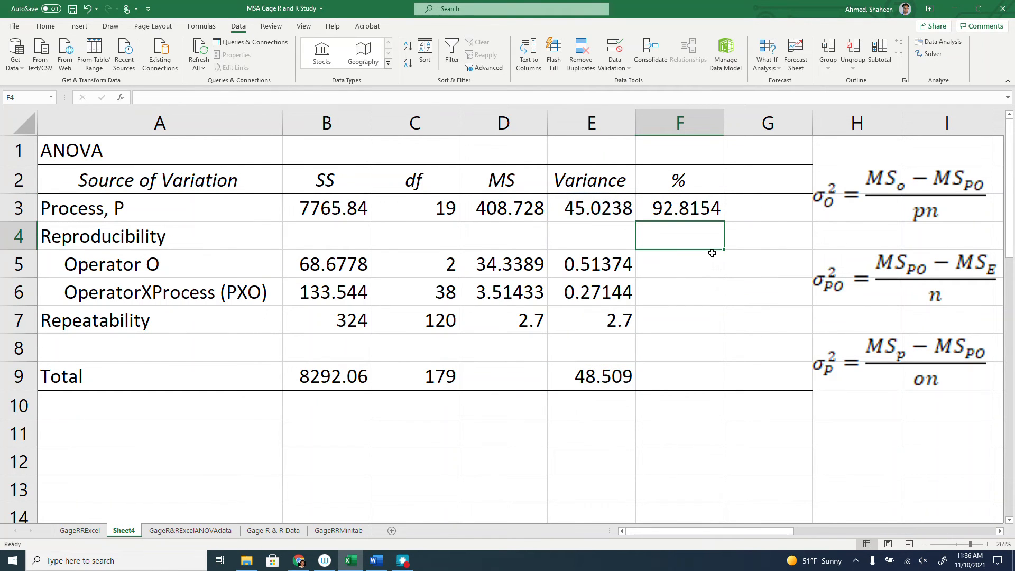
# - Fill the percentage formula from F3 down to F7 and clear F4 in the Reproducibility row
pyautogui.click(723, 219)
pyautogui.moveTo(724, 219); pyautogui.dragTo(719, 324)
pyautogui.click(708, 244)
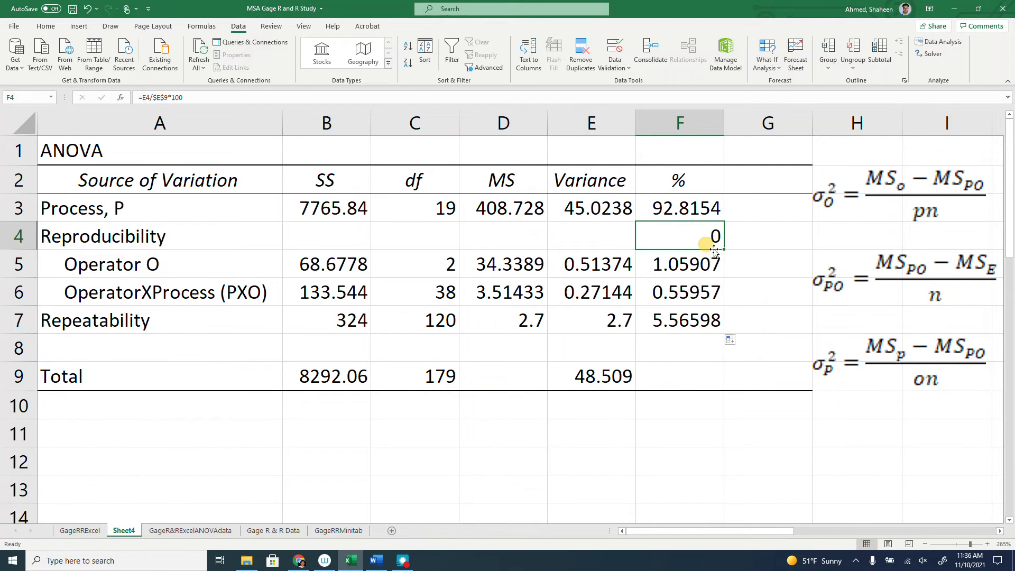
pyautogui.press('Delete')
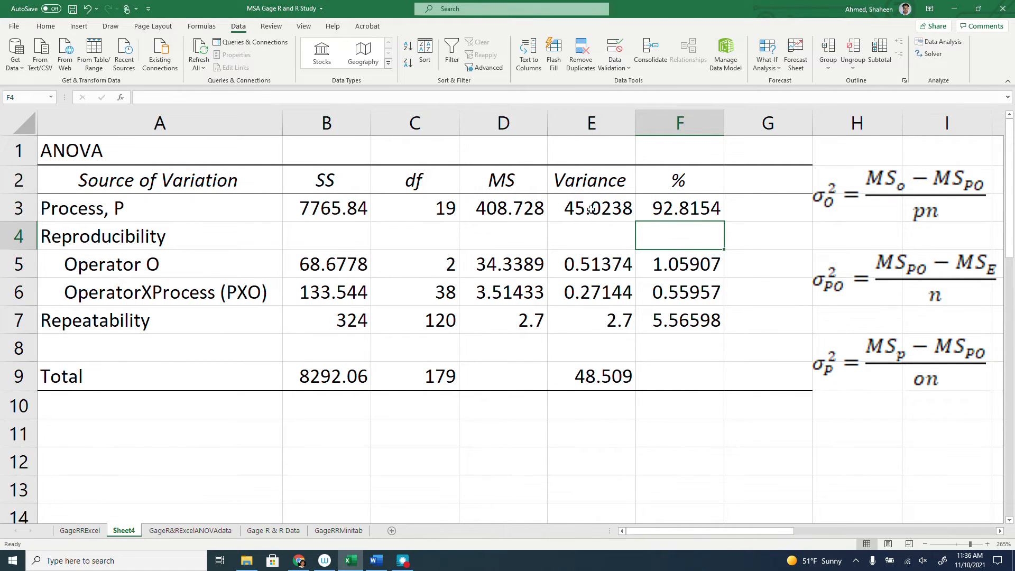
# - Format the MS, Variance and % values in D3:F7 as Number with two decimal places
pyautogui.moveTo(517, 207); pyautogui.dragTo(678, 312)
pyautogui.rightClick(679, 312)
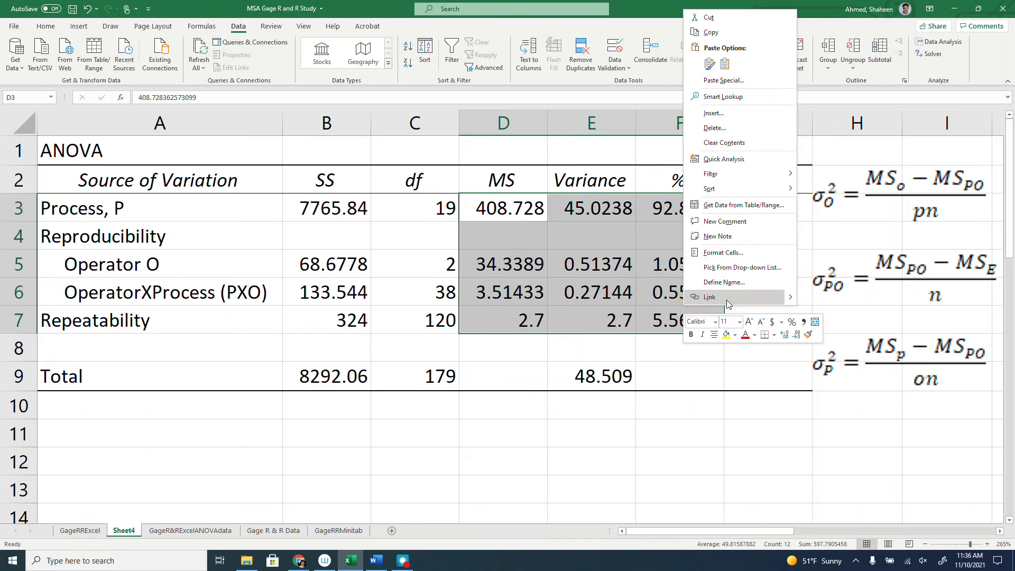
pyautogui.click(747, 253)
pyautogui.click(630, 175)
pyautogui.click(812, 362)
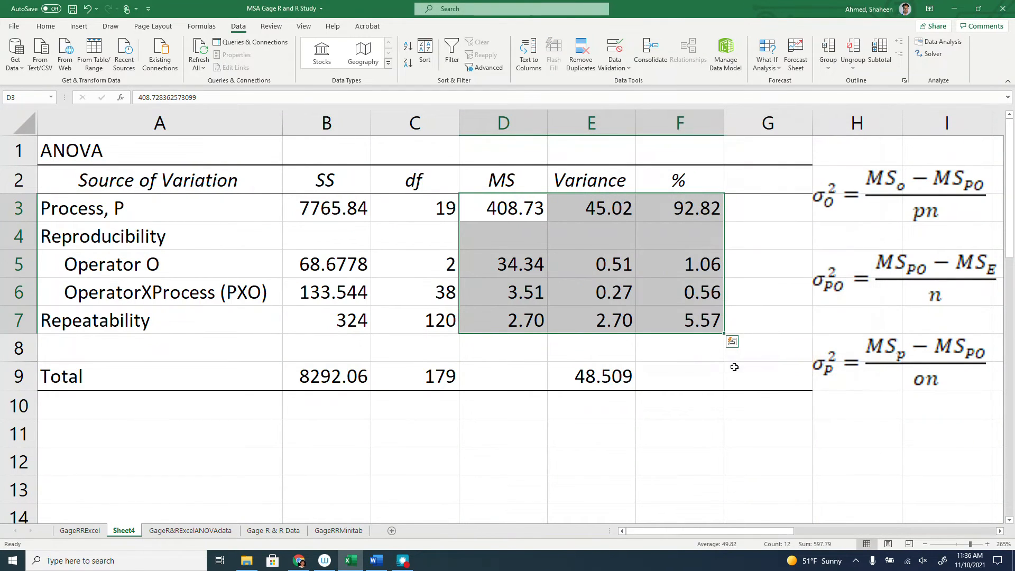
# - Autofit columns A through F to their contents
pyautogui.moveTo(682, 122); pyautogui.dragTo(160, 122)
pyautogui.doubleClick(724, 123)
pyautogui.click(721, 288)
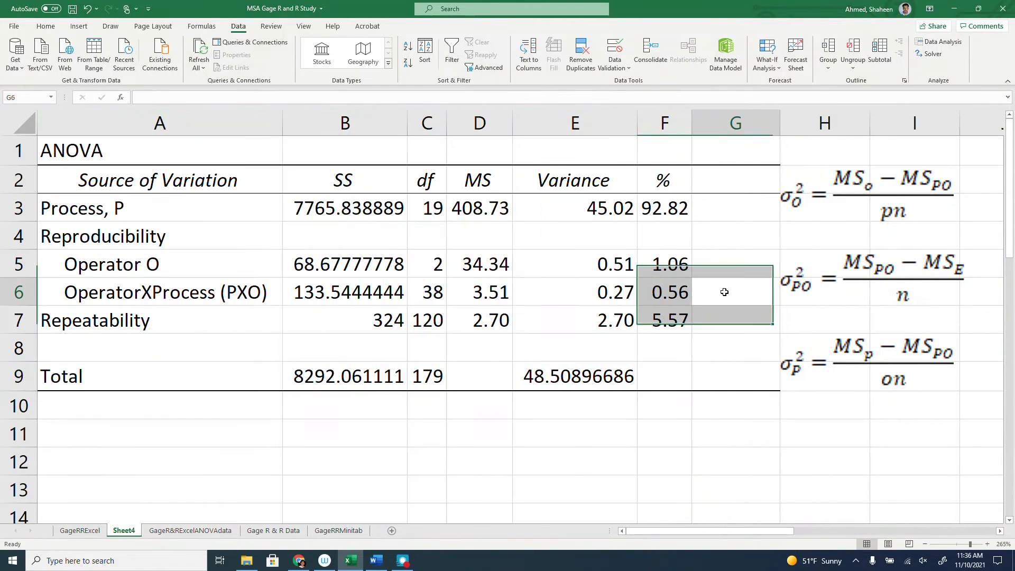
# - Copy the formatting of E7 onto the total variance in E9 and autofit column E
pyautogui.click(631, 315)
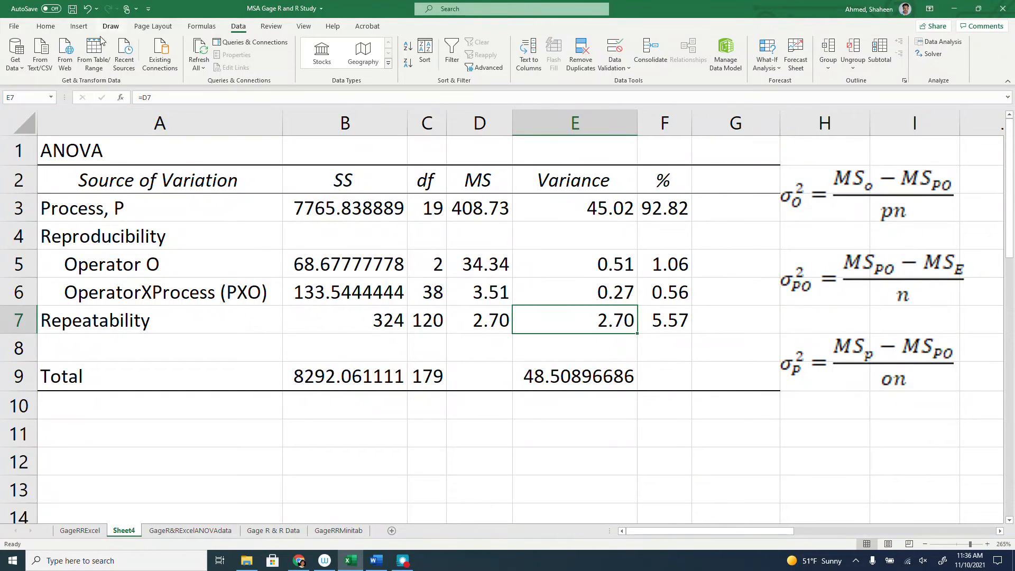
pyautogui.click(56, 27)
pyautogui.click(59, 67)
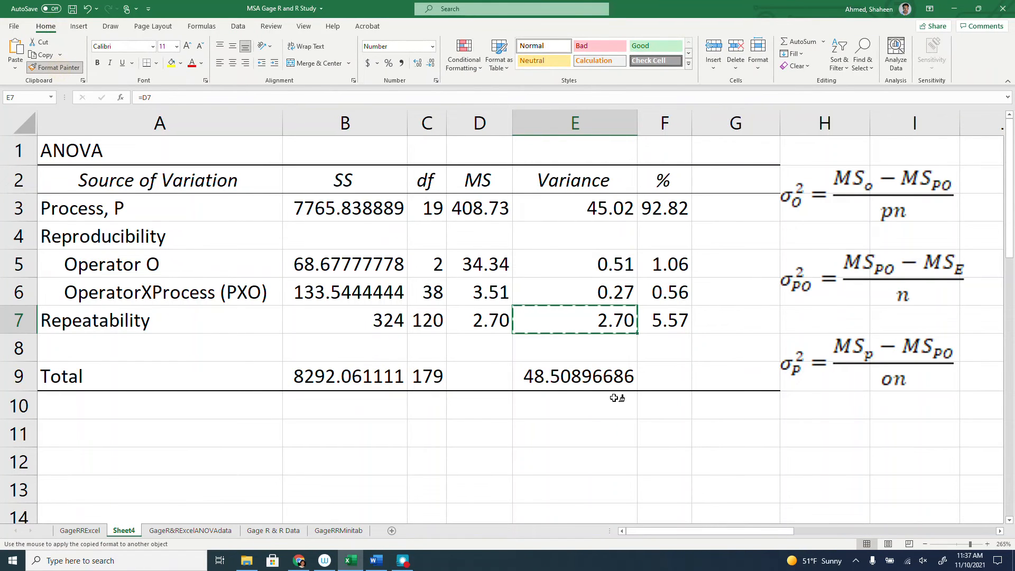
pyautogui.click(603, 378)
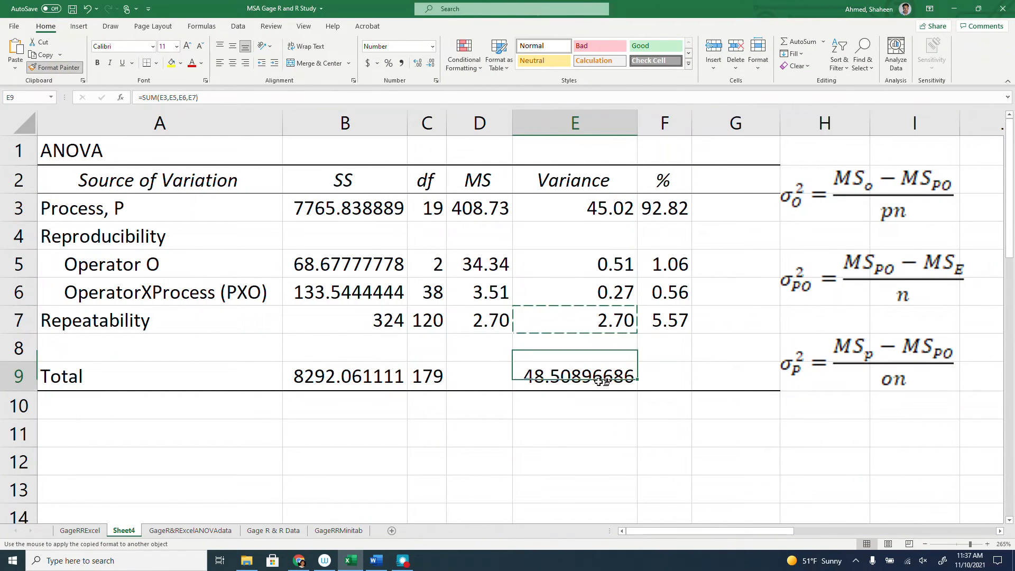
pyautogui.doubleClick(638, 117)
pyautogui.click(666, 371)
pyautogui.click(687, 185)
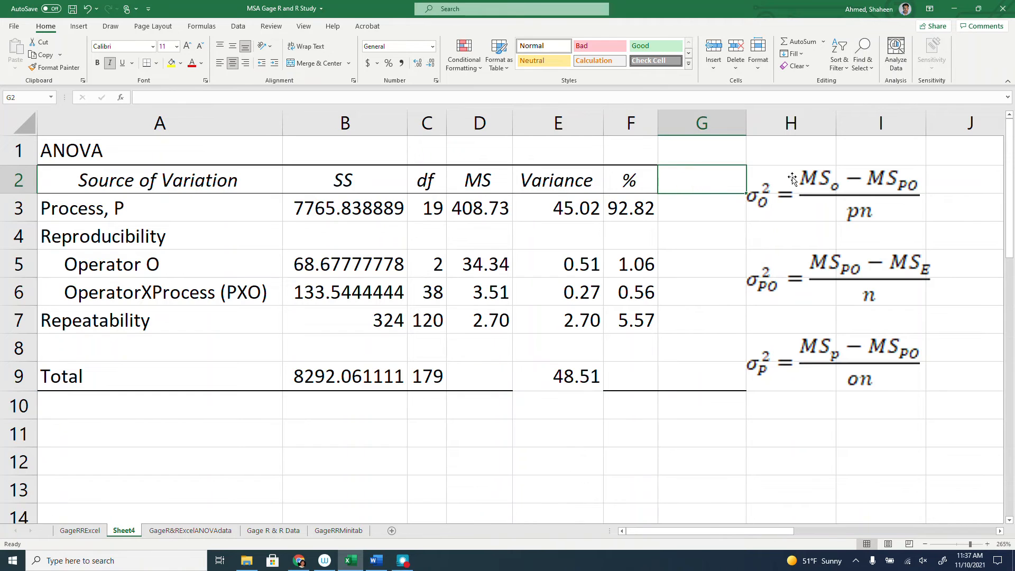
# - Shift the three variance formula pictures beside the ANOVA table slightly to the right
pyautogui.moveTo(783, 186); pyautogui.dragTo(817, 189)
pyautogui.moveTo(765, 263); pyautogui.dragTo(791, 265)
pyautogui.moveTo(812, 359); pyautogui.dragTo(855, 365)
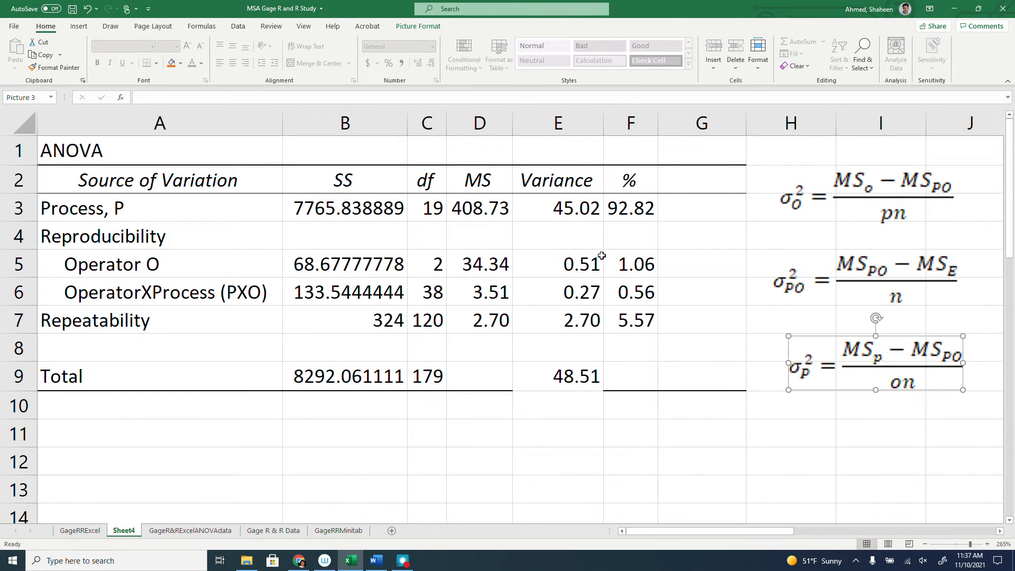
pyautogui.click(640, 208)
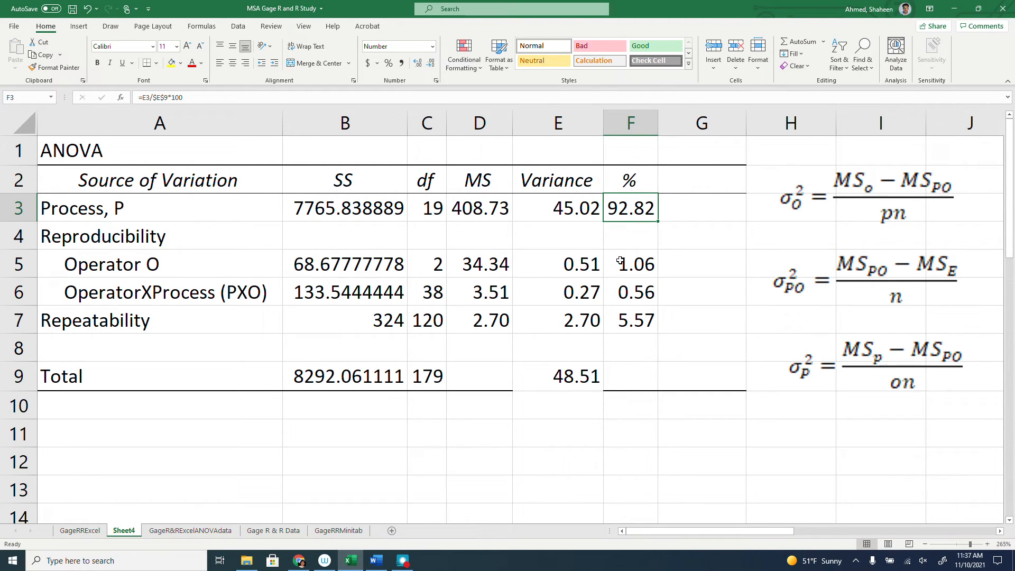
pyautogui.moveTo(620, 261); pyautogui.dragTo(651, 319)
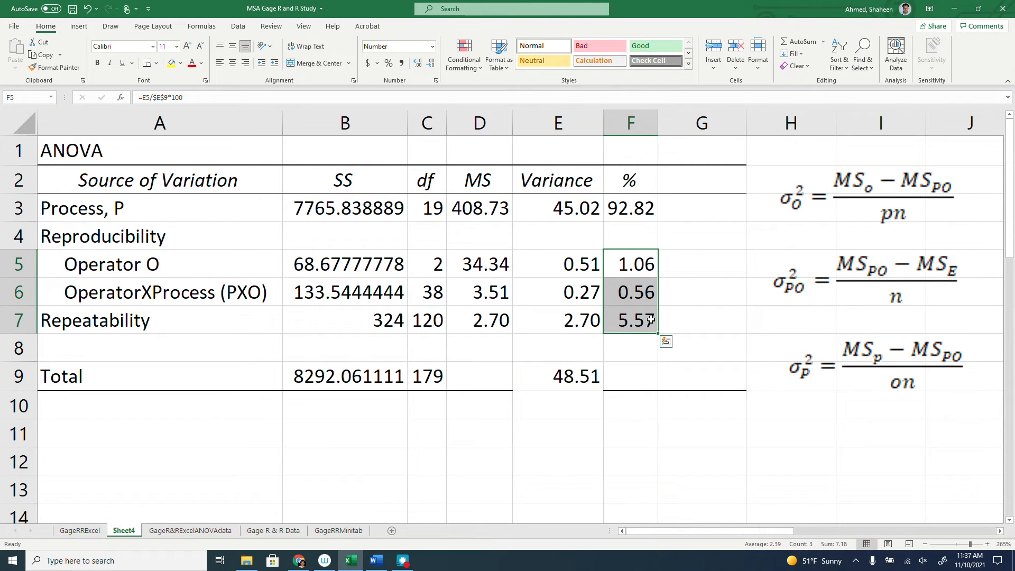
pyautogui.moveTo(114, 240); pyautogui.dragTo(643, 329)
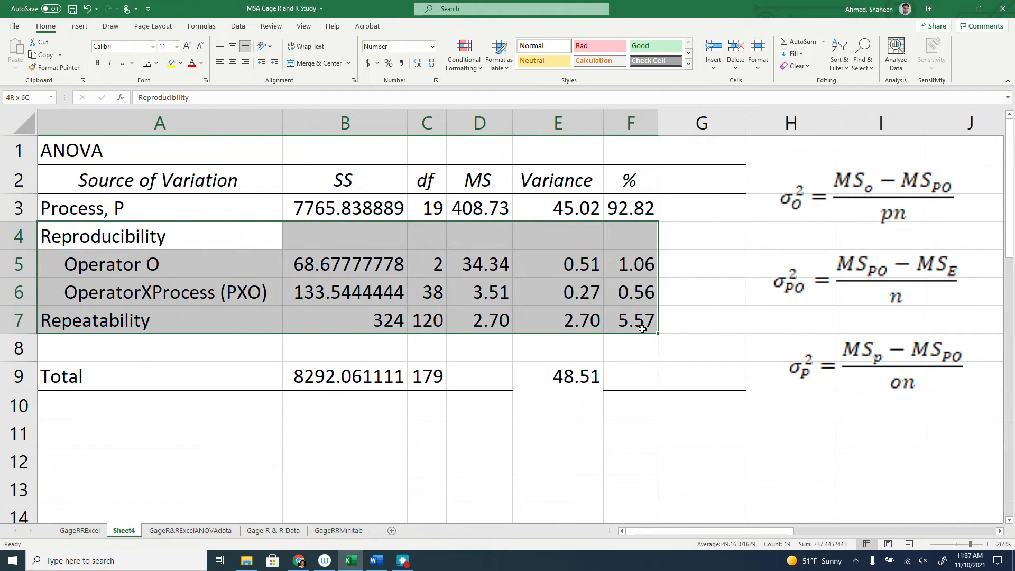
# - Insert two blank columns before column H, between the ANOVA table and the formula pictures
pyautogui.rightClick(798, 122)
pyautogui.click(870, 213)
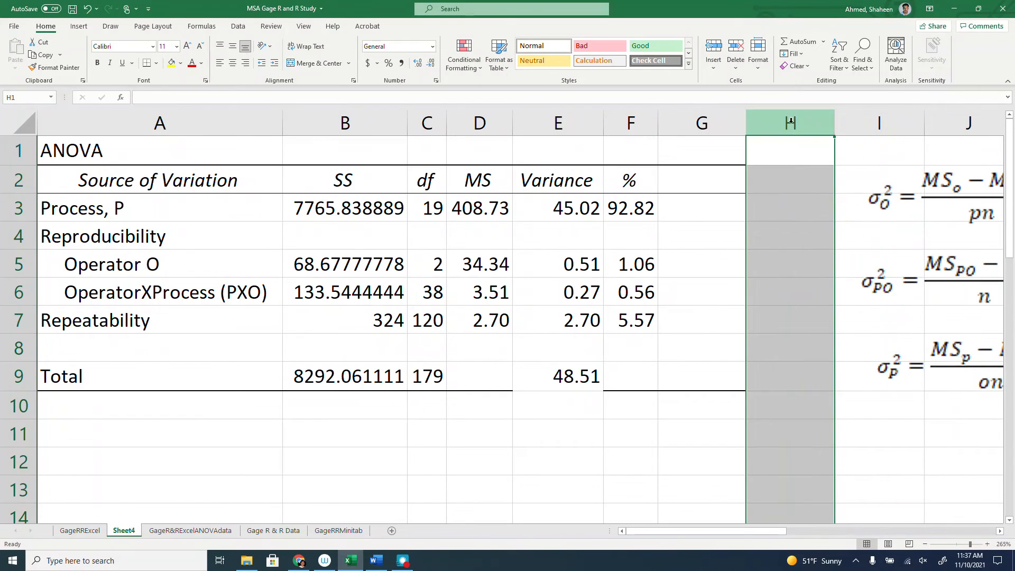
pyautogui.rightClick(792, 127)
pyautogui.click(820, 210)
pyautogui.click(814, 291)
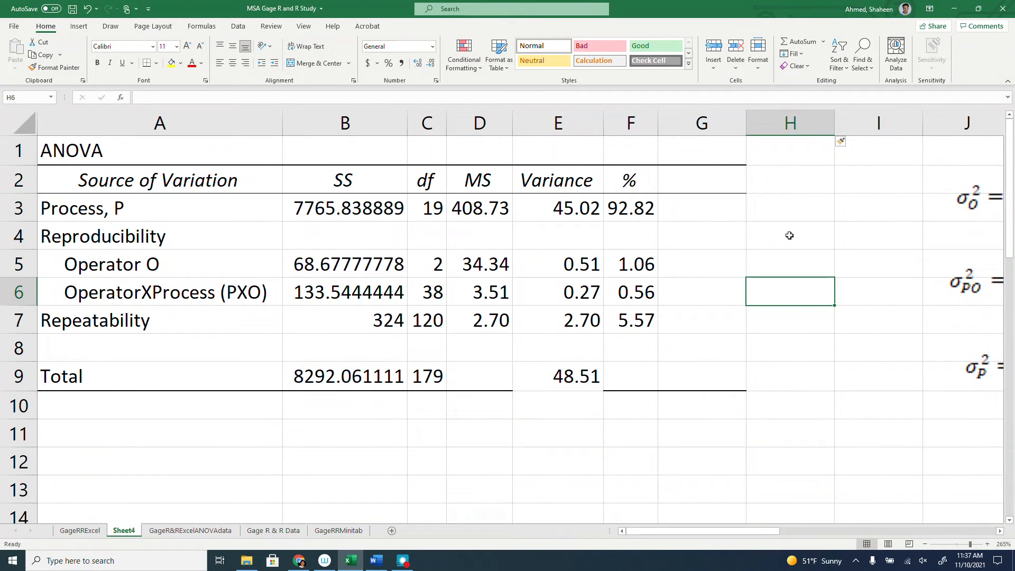
# - Enter the label "Gauge Total=" in H3
pyautogui.click(781, 209)
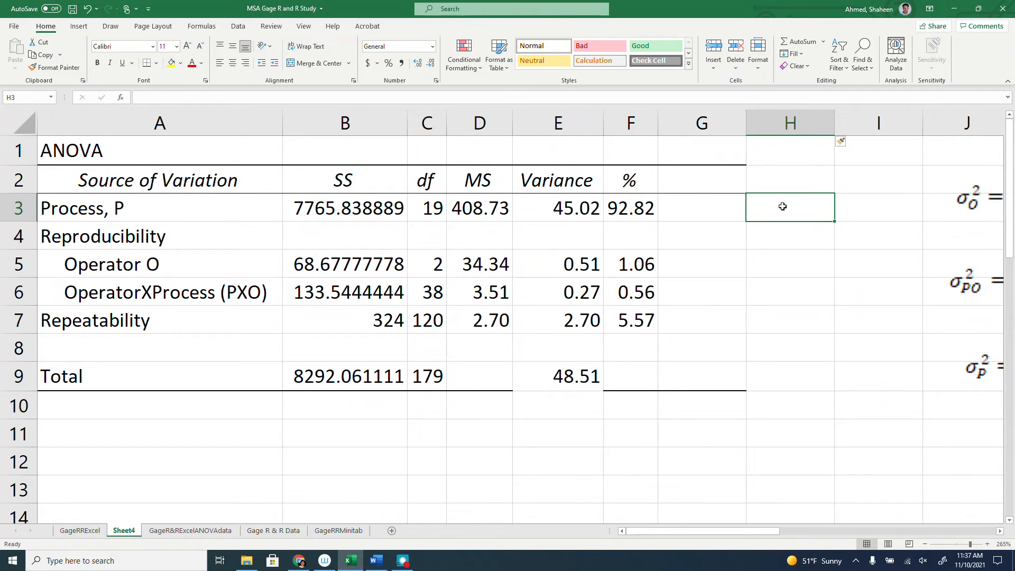
pyautogui.write('Gage T')
pyautogui.press('BackSpace')
pyautogui.press('BackSpace')
pyautogui.press('BackSpace')
pyautogui.press('BackSpace')
pyautogui.write('hg')
pyautogui.press('BackSpace')
pyautogui.press('BackSpace')
pyautogui.write('ge')
pyautogui.press('BackSpace')
pyautogui.write('uge Total')
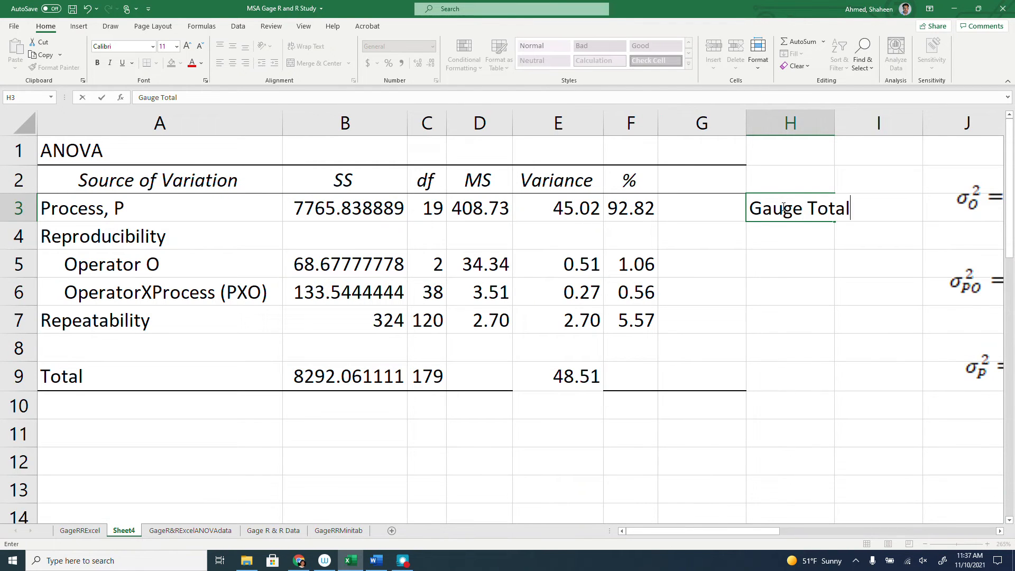
pyautogui.write('=')
pyautogui.press('Tab')
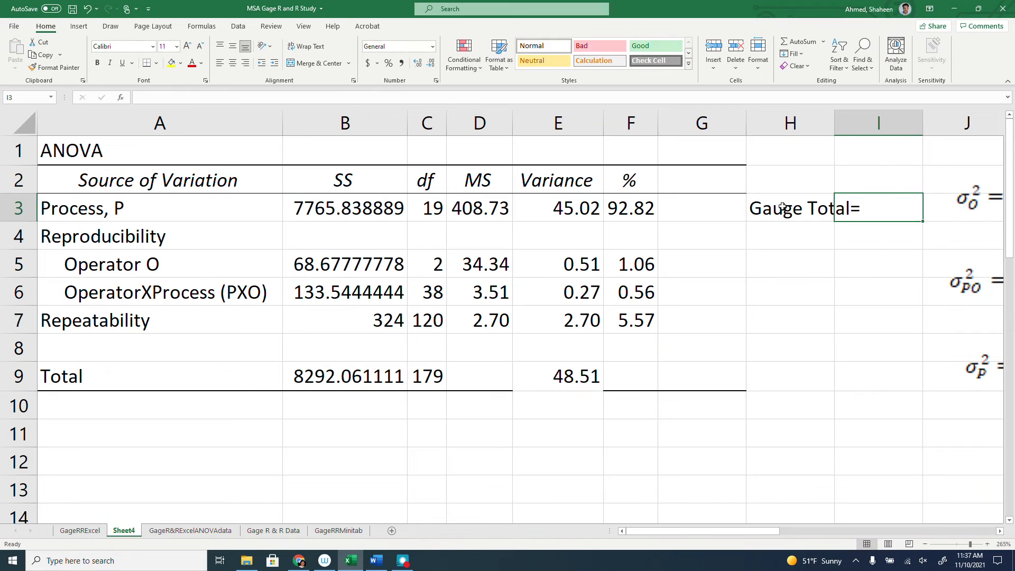
# - Sum the percentages with =SUM(F5,F6,F7) in I3 and autofit columns H and I
pyautogui.write('sum')
pyautogui.press('BackSpace')
pyautogui.press('BackSpace')
pyautogui.press('BackSpace')
pyautogui.write('=')
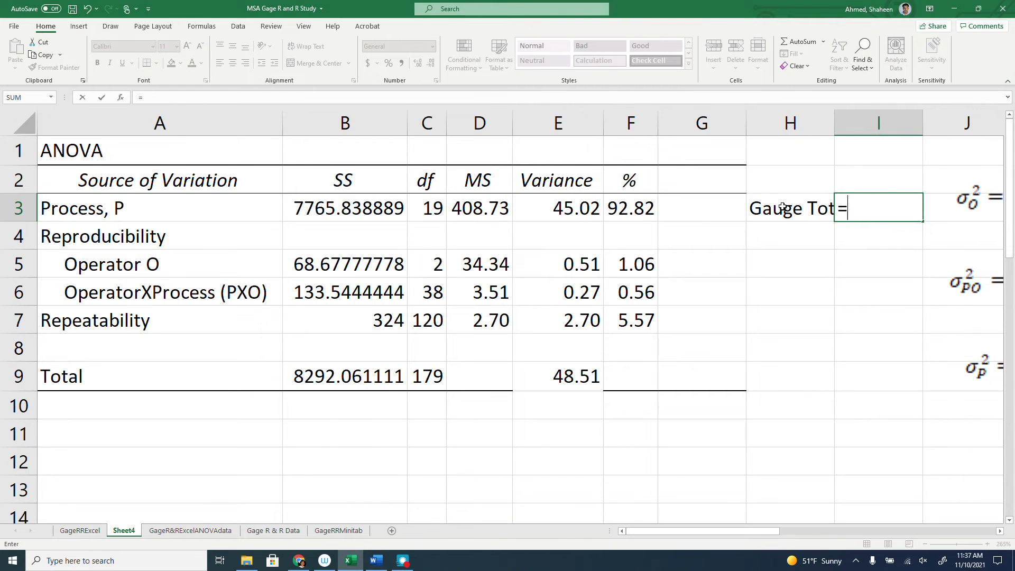
pyautogui.write('sum(')
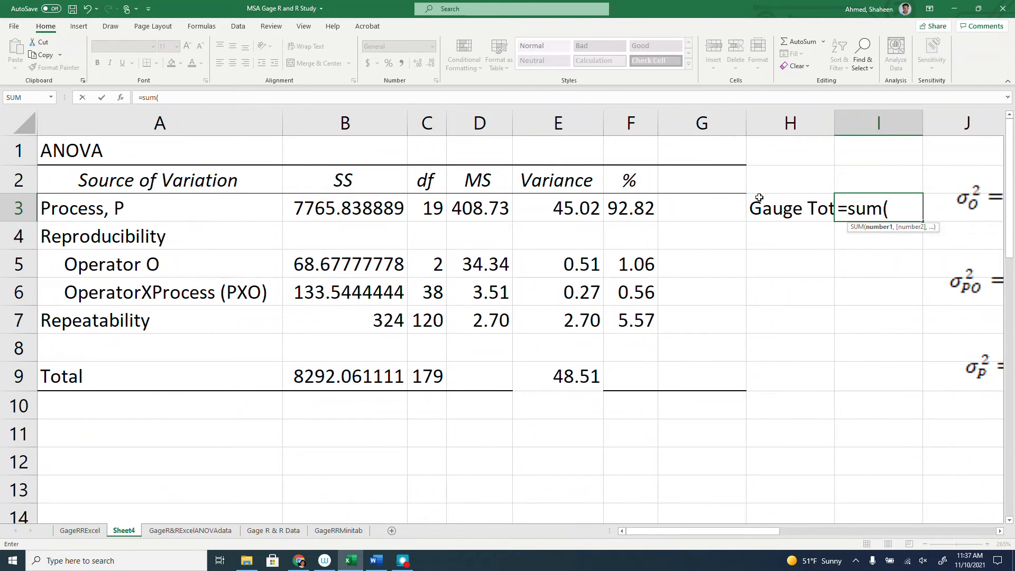
pyautogui.click(646, 277)
pyautogui.keyDown('ctrl'); pyautogui.click(642, 293); pyautogui.keyUp('ctrl')
pyautogui.keyDown('ctrl'); pyautogui.click(649, 319); pyautogui.keyUp('ctrl')
pyautogui.press('Return')
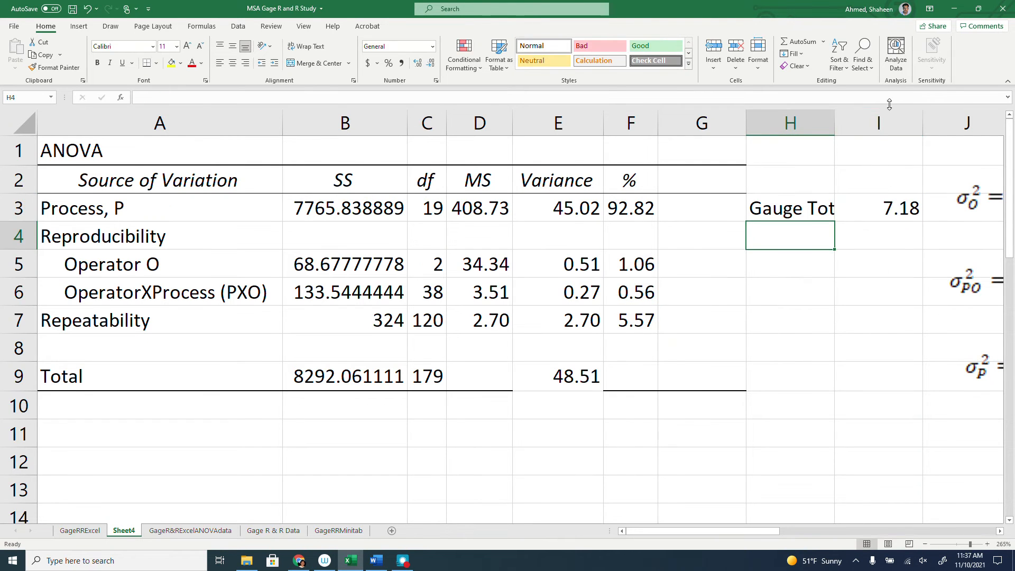
pyautogui.moveTo(885, 123); pyautogui.dragTo(920, 130)
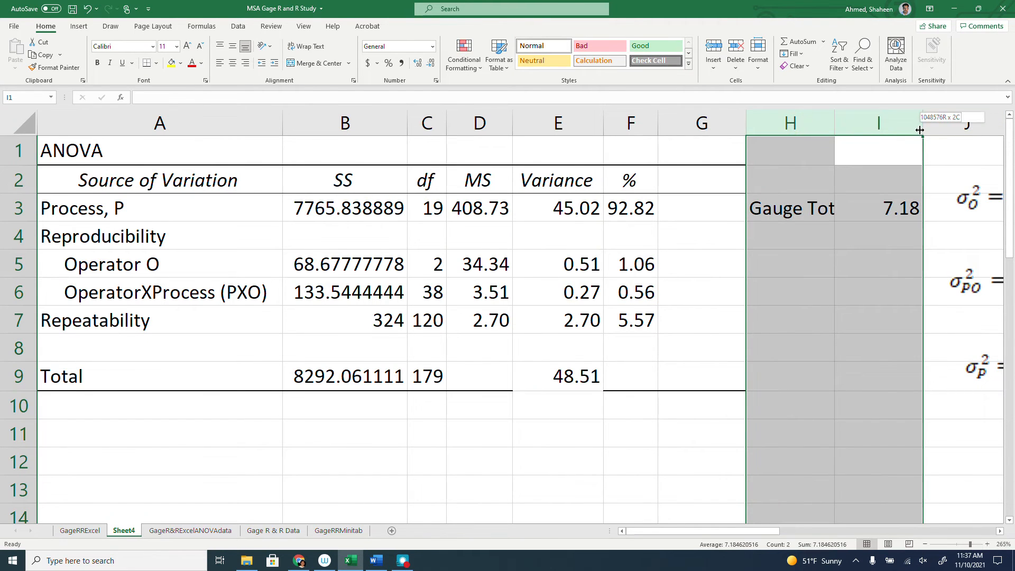
pyautogui.doubleClick(920, 130)
# - Label H4 "Process total" and link I4 to the process percentage in F3
pyautogui.click(809, 238)
pyautogui.write('Process total')
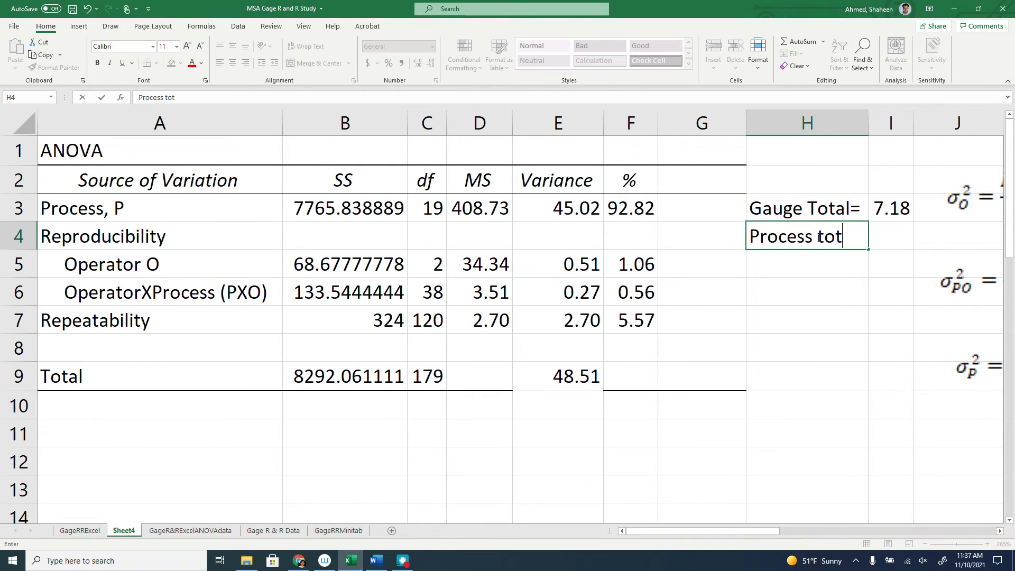
pyautogui.press('Tab')
pyautogui.write('=')
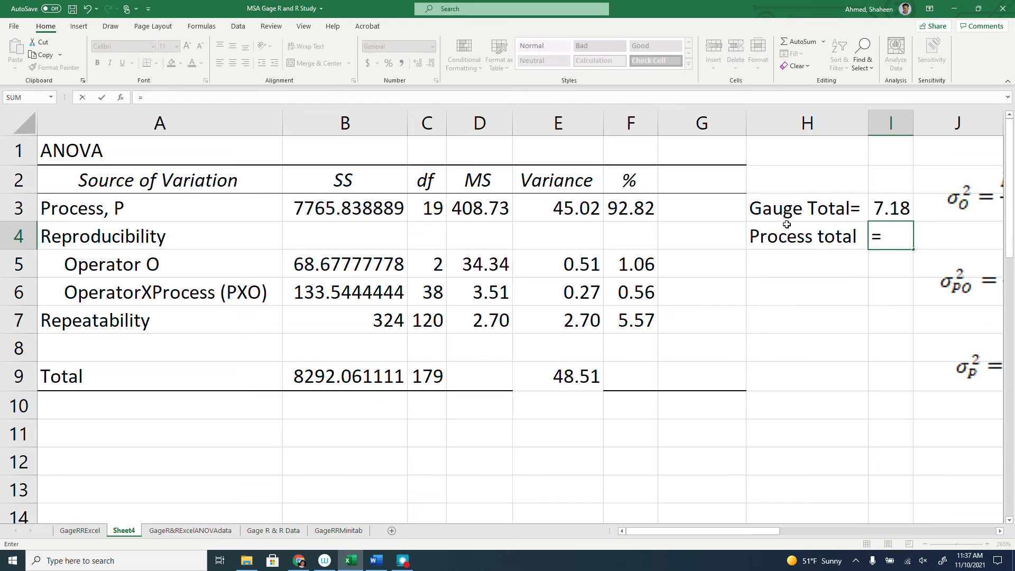
pyautogui.click(632, 206)
pyautogui.press('Return')
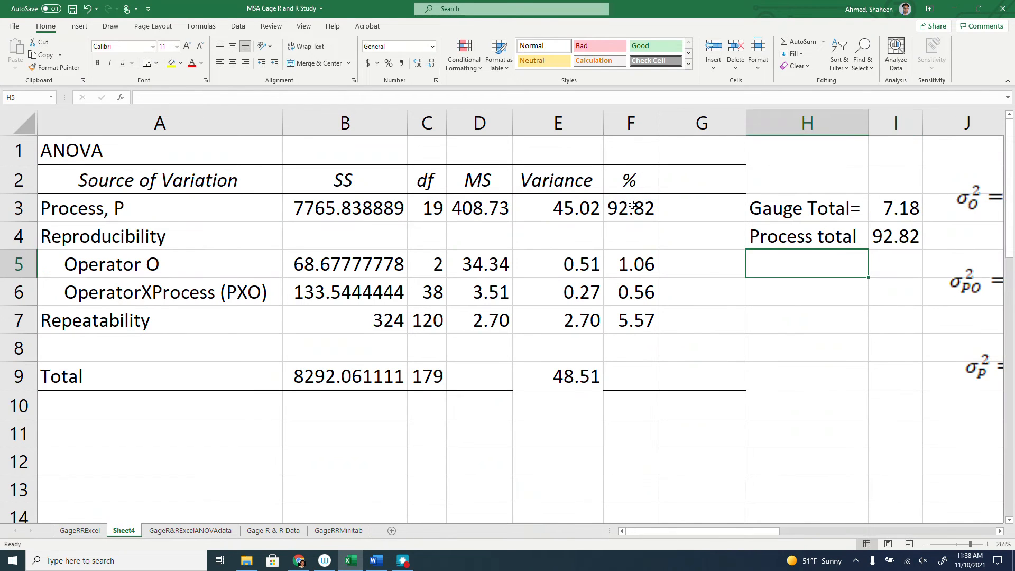
# - Add the gauge and process percentages in I5 with =SUM(I3:I4)
pyautogui.press('Right')
pyautogui.write('=s')
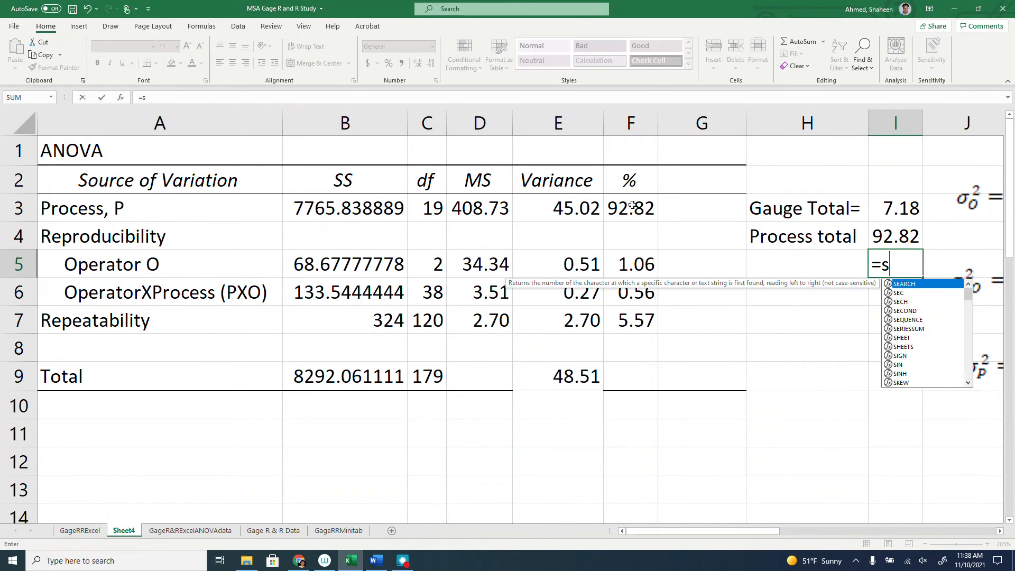
pyautogui.write('um(')
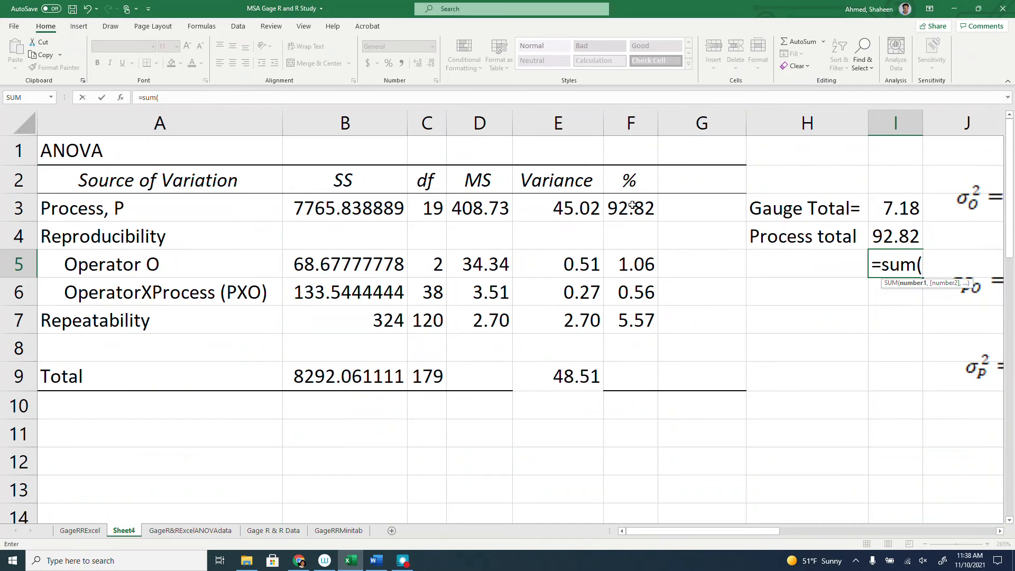
pyautogui.moveTo(888, 210); pyautogui.dragTo(889, 235)
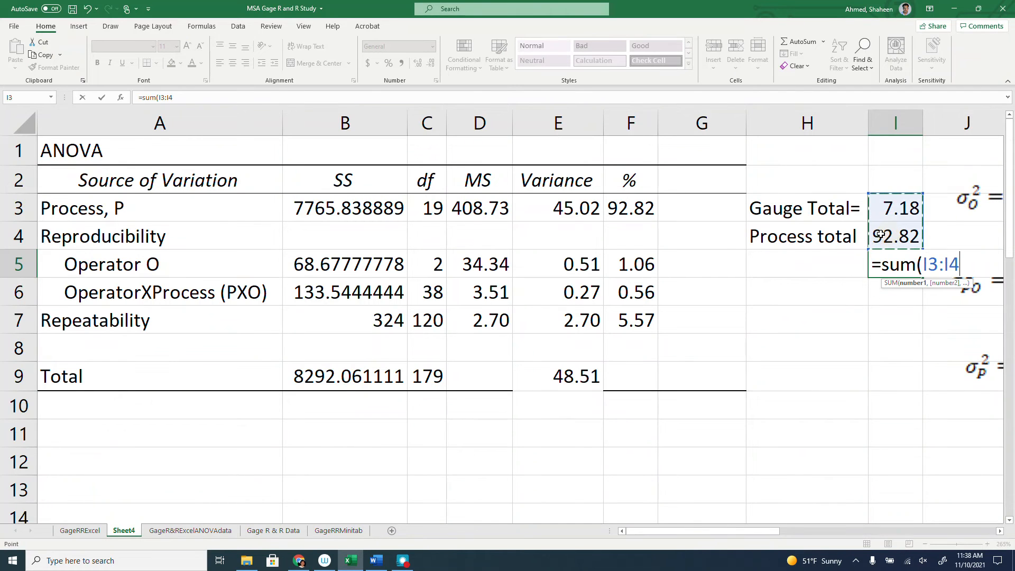
pyautogui.press('Return')
# - Enter the column header P/T in G2
pyautogui.click(701, 181)
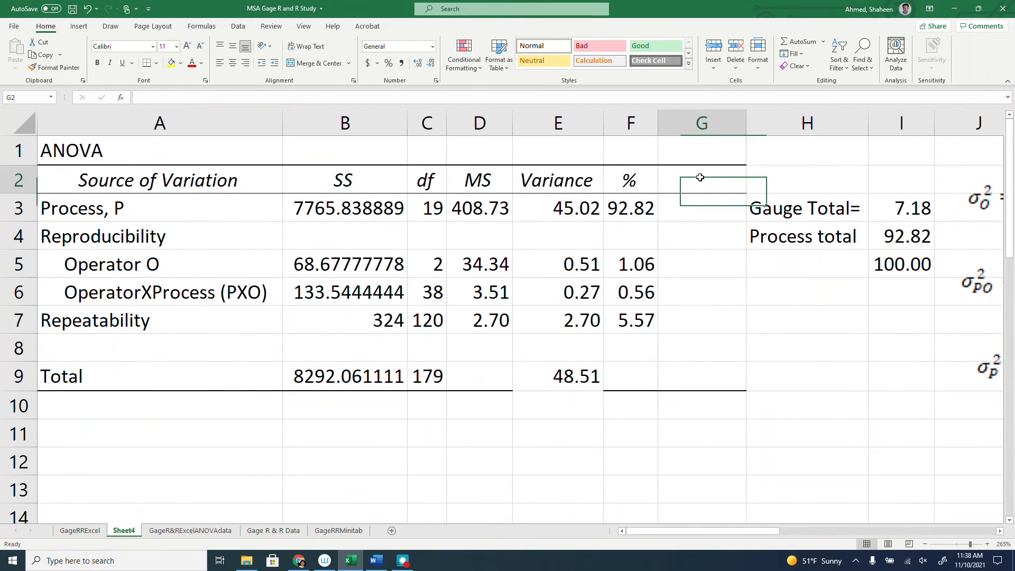
pyautogui.write('p')
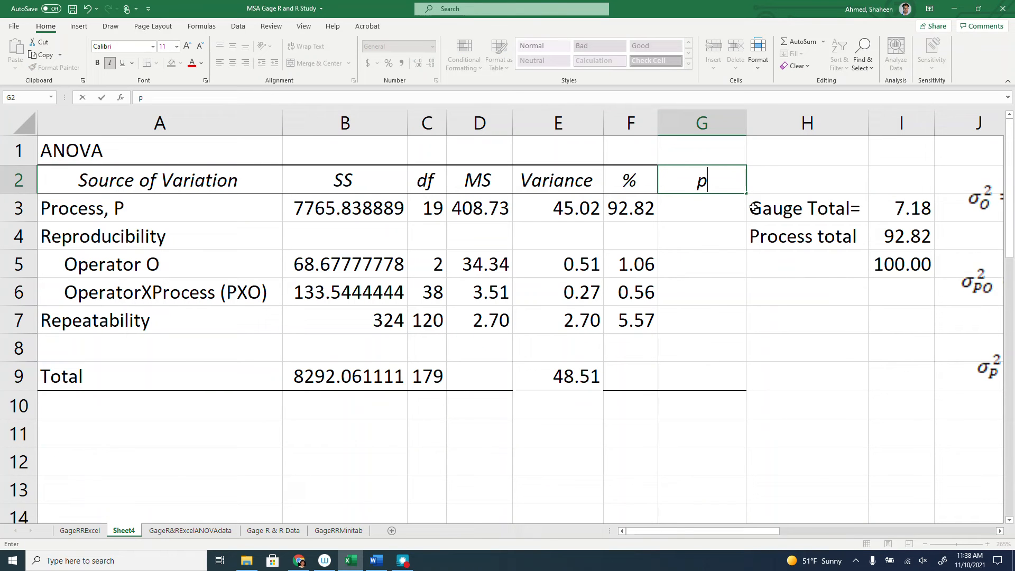
pyautogui.press('BackSpace')
pyautogui.write('P/T')
pyautogui.press('Return')
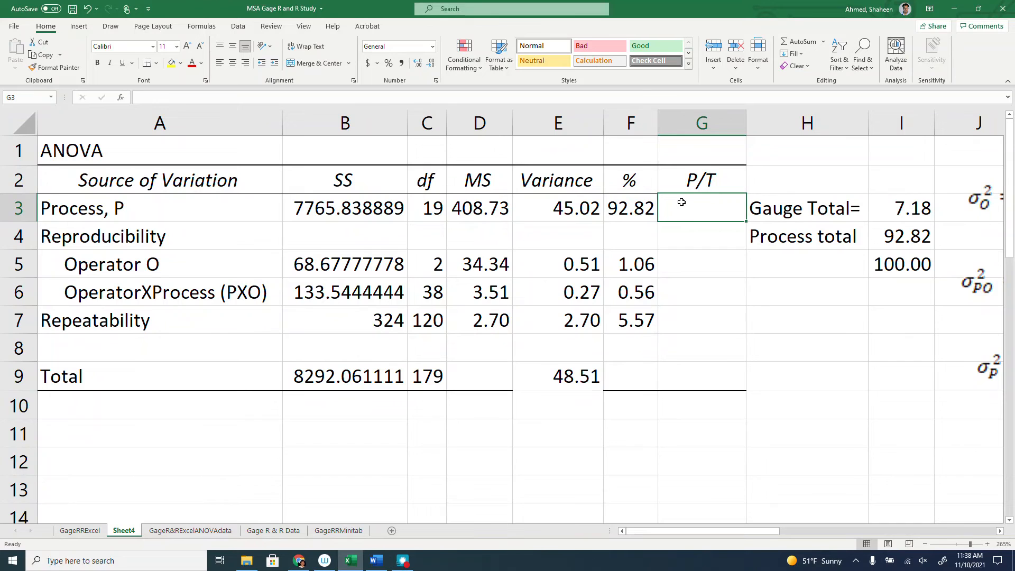
pyautogui.moveTo(640, 179); pyautogui.dragTo(640, 247)
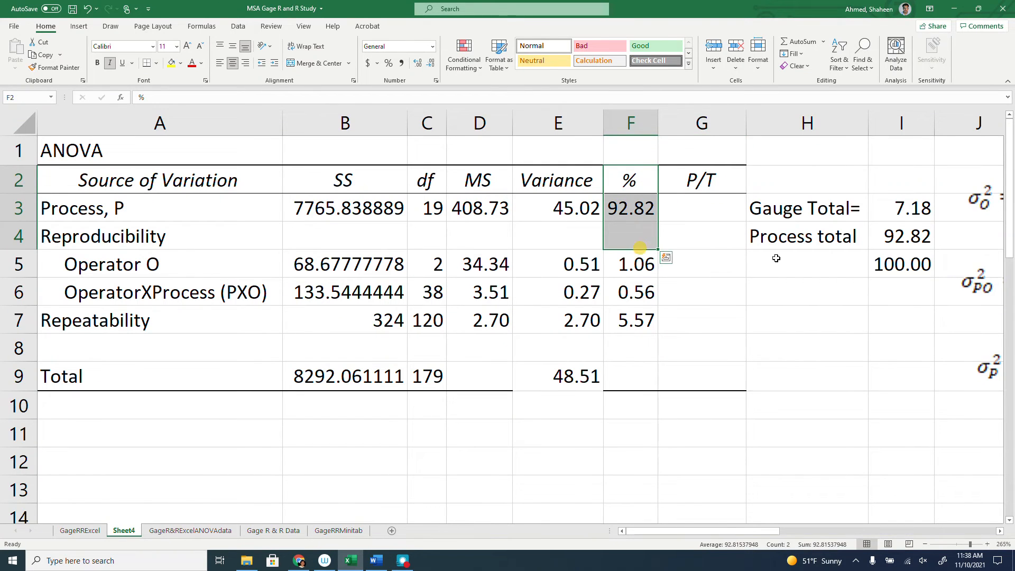
pyautogui.click(906, 207)
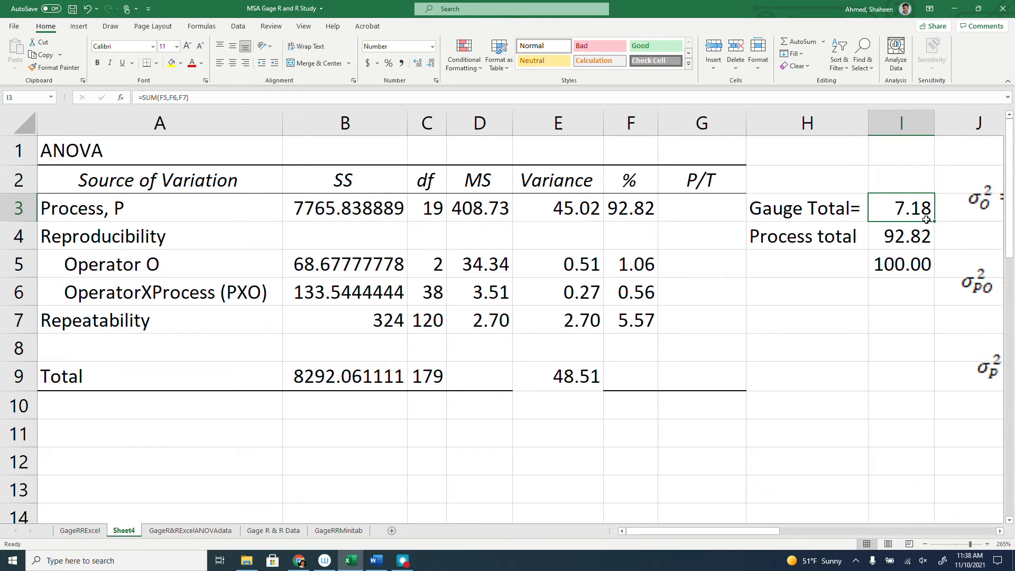
pyautogui.click(701, 212)
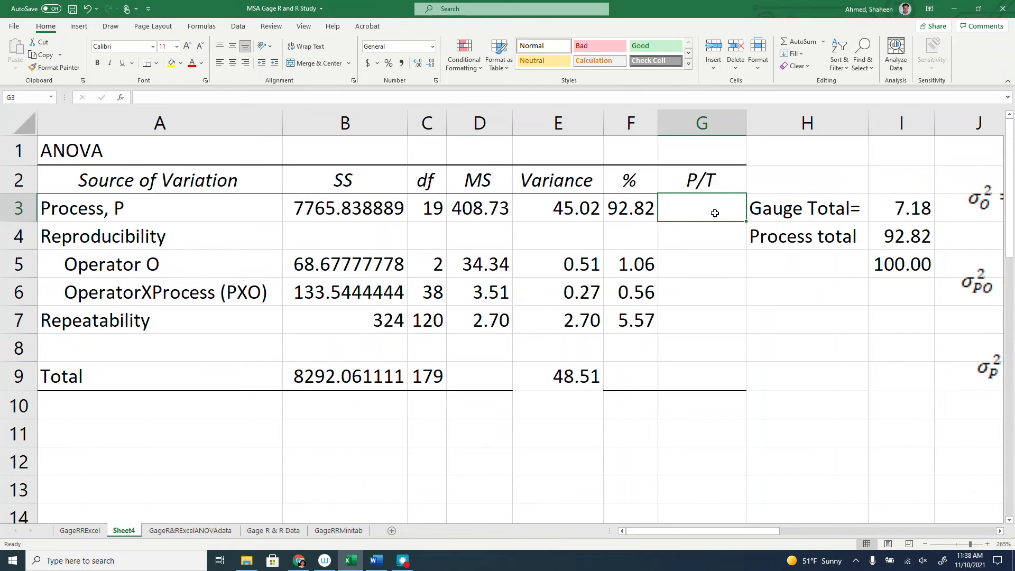
# - Label H6 "USL-LSL" and calculate the tolerance width in I6 as =65-5
pyautogui.click(805, 297)
pyautogui.press('capslock')
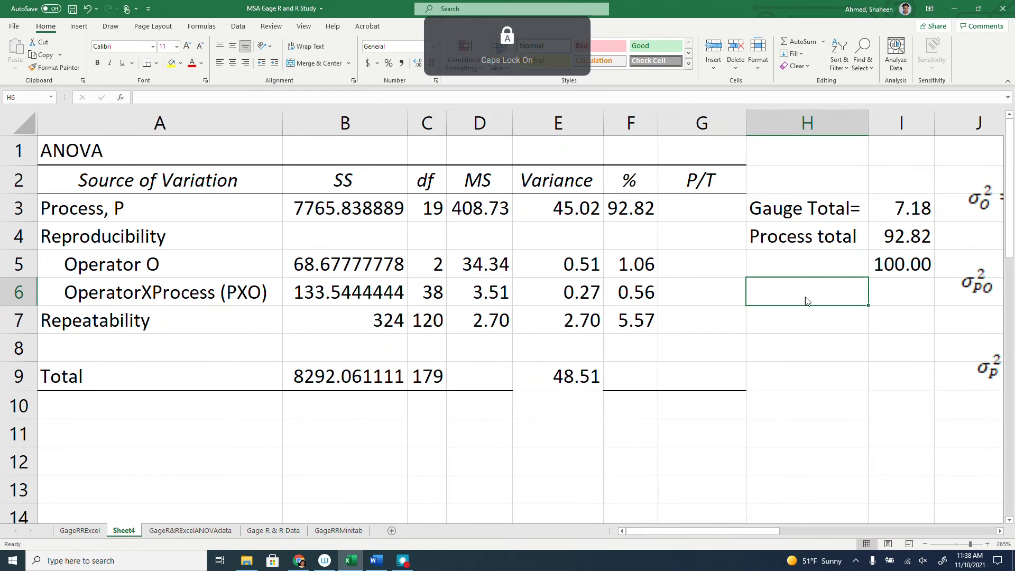
pyautogui.write('USL')
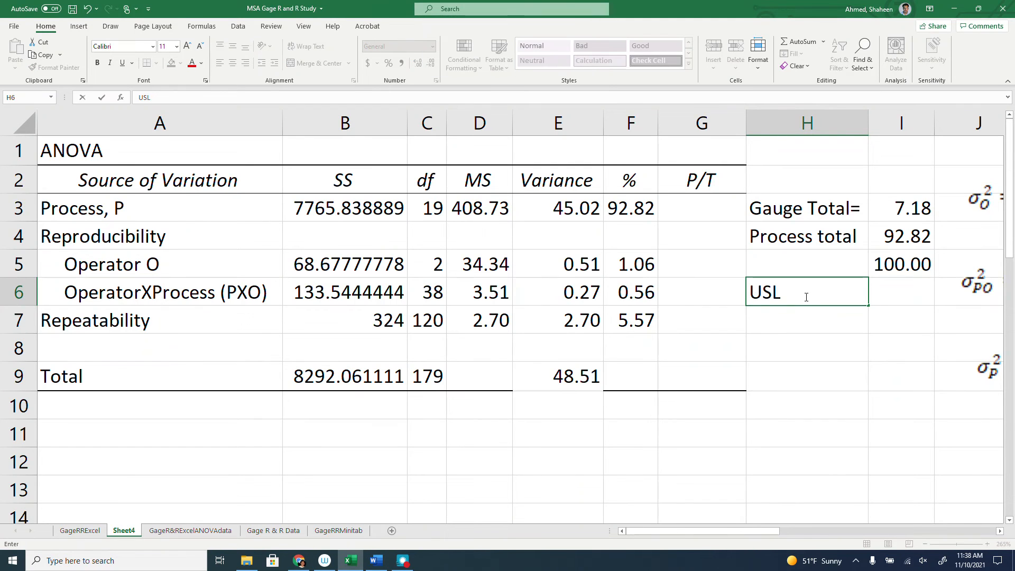
pyautogui.write('-LSL')
pyautogui.press('Tab')
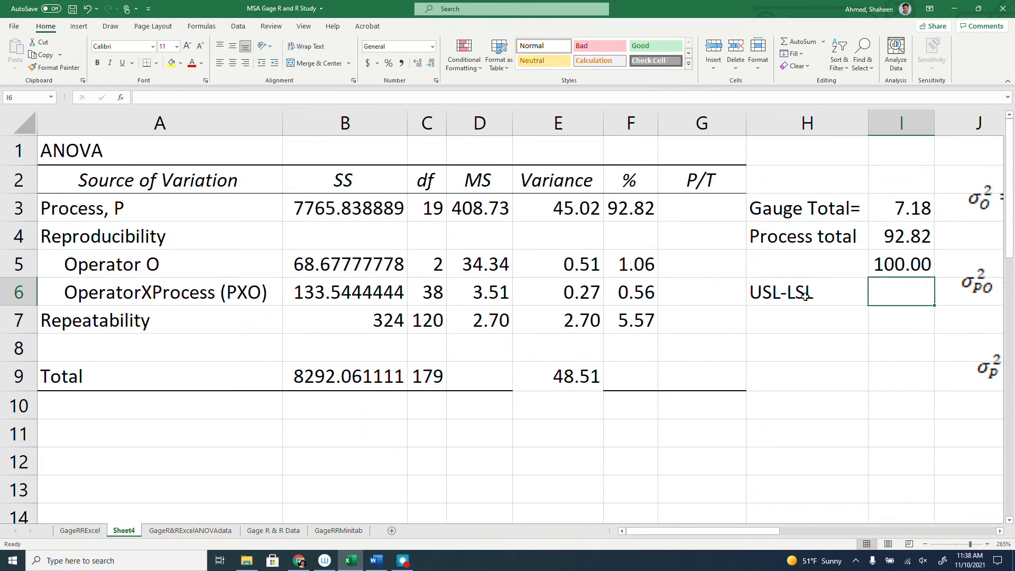
pyautogui.write('=65')
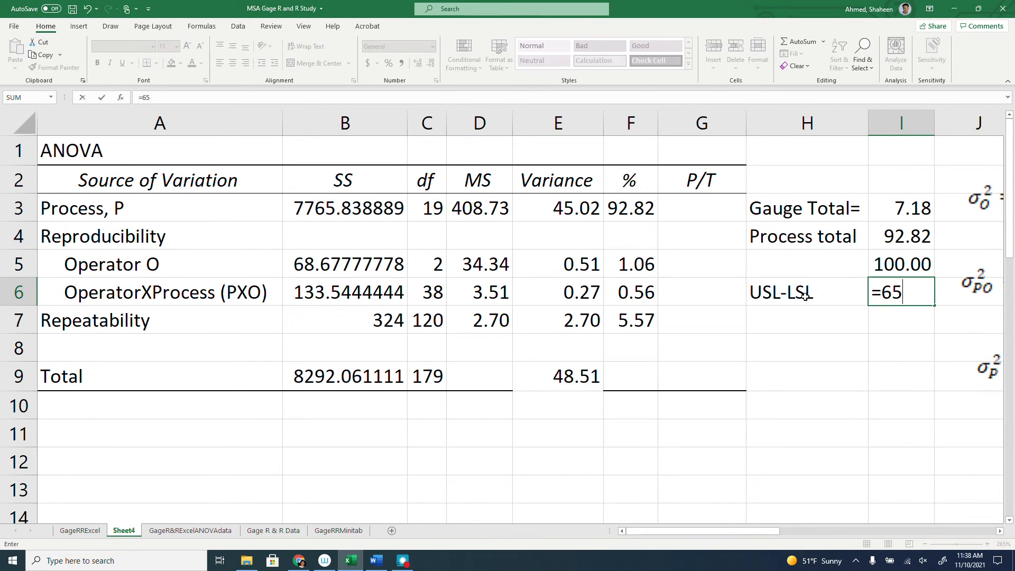
pyautogui.write('-5')
pyautogui.press('Return')
# - Calculate the process P/T ratio in G3 with =6*SQRT(E3)/$I$6, keeping the tolerance reference absolute
pyautogui.click(701, 209)
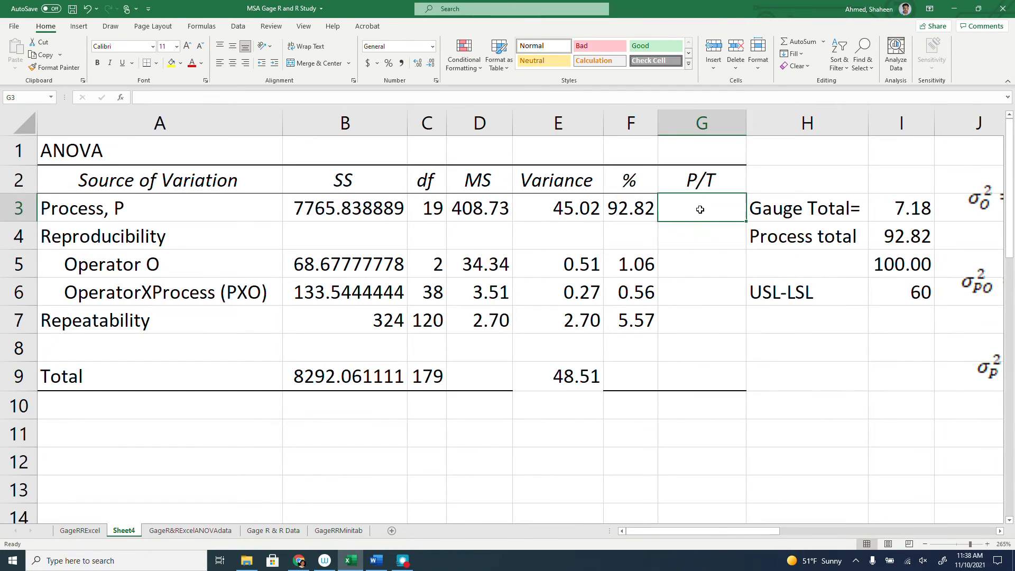
pyautogui.write('=')
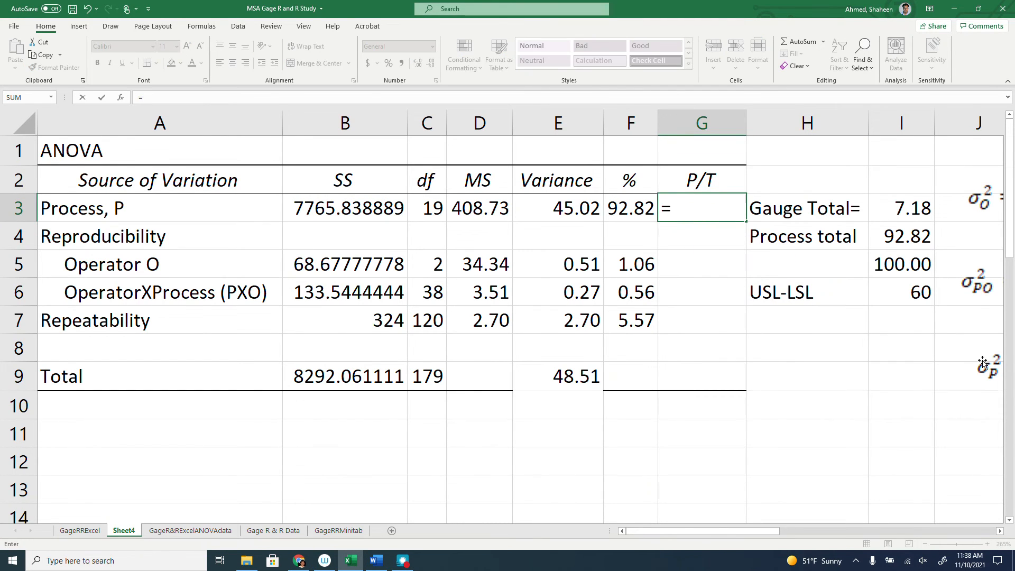
pyautogui.write('6*')
pyautogui.write('SQRT(')
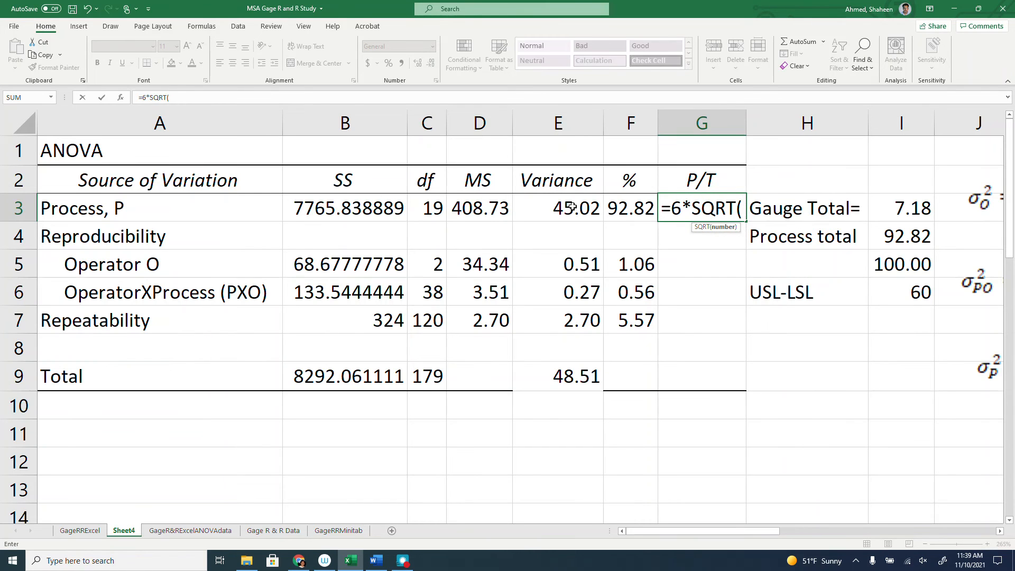
pyautogui.click(572, 207)
pyautogui.write(')')
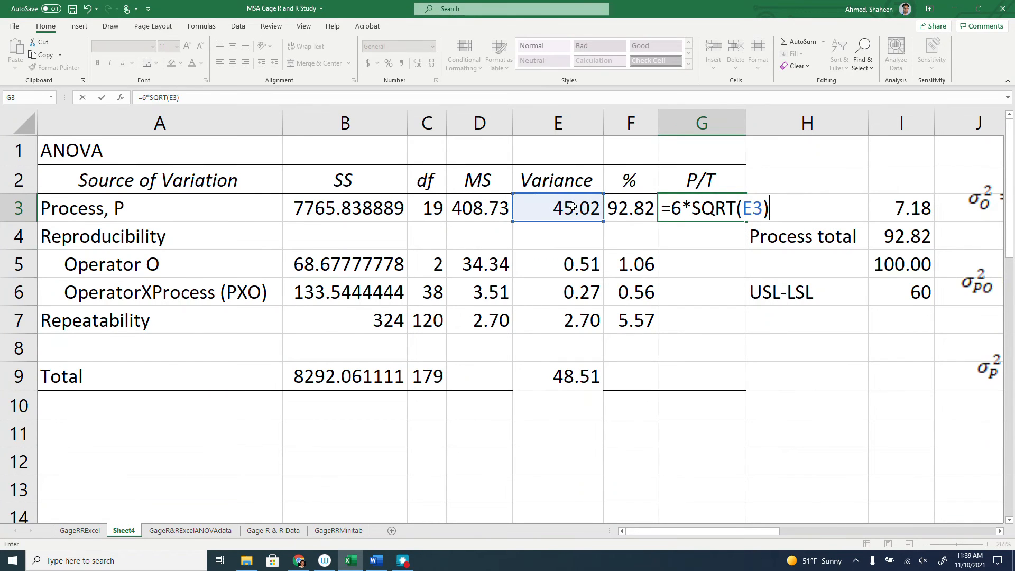
pyautogui.write('/')
pyautogui.click(915, 296)
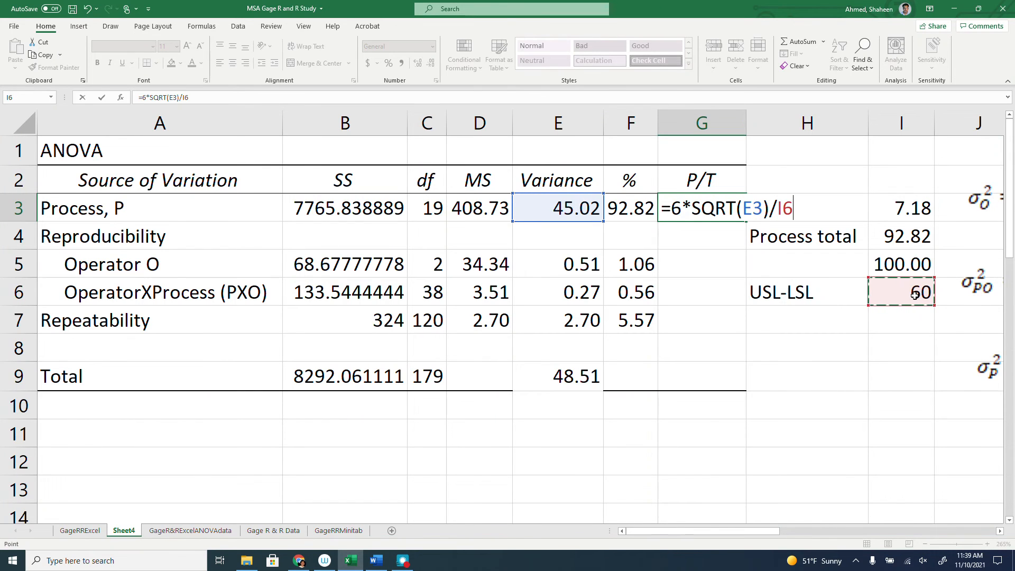
pyautogui.press('F4')
pyautogui.press('Return')
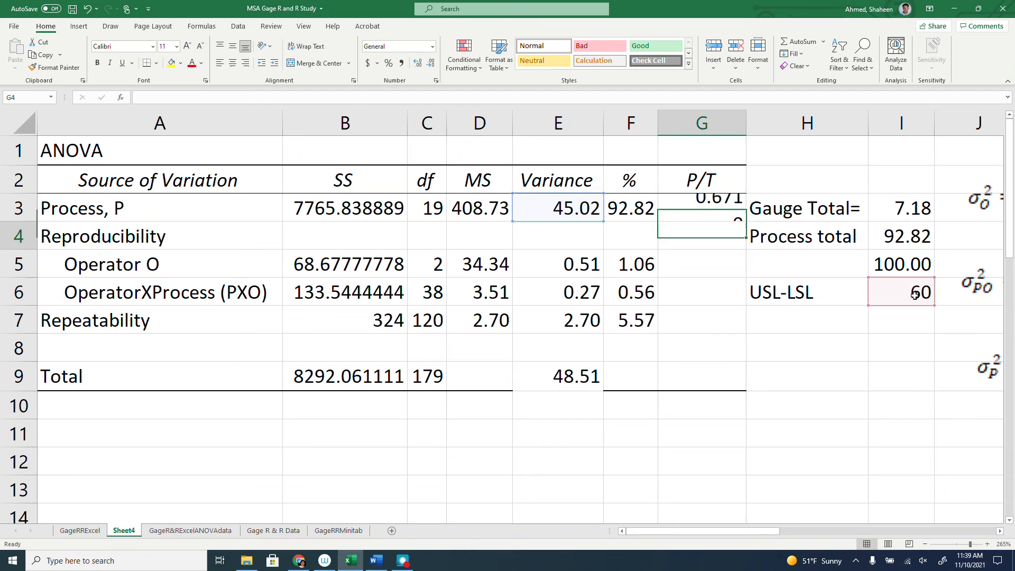
# - Convert the process P/T ratio in G3 to a percentage by multiplying its formula by 100
pyautogui.click(716, 214)
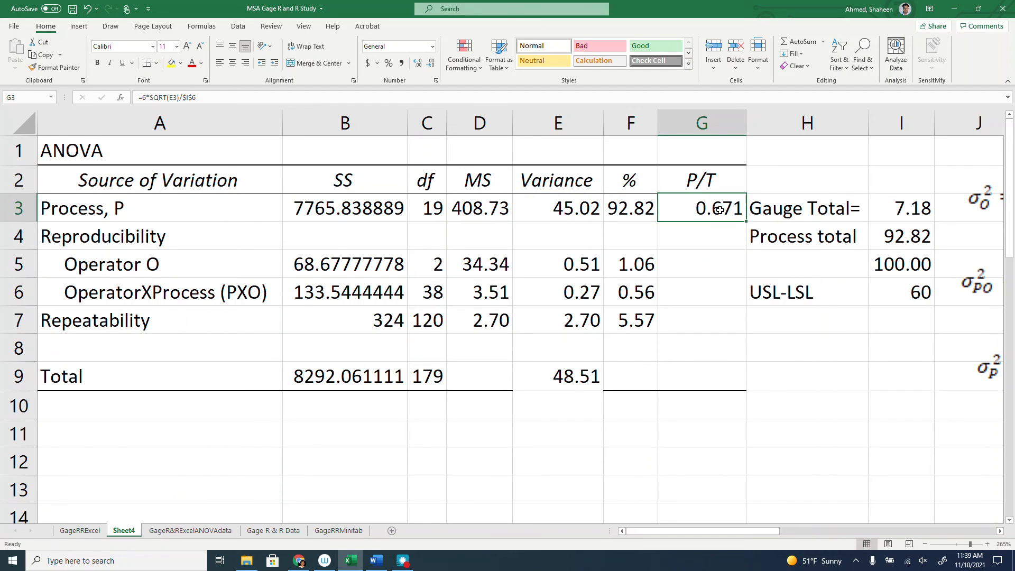
pyautogui.press('F2')
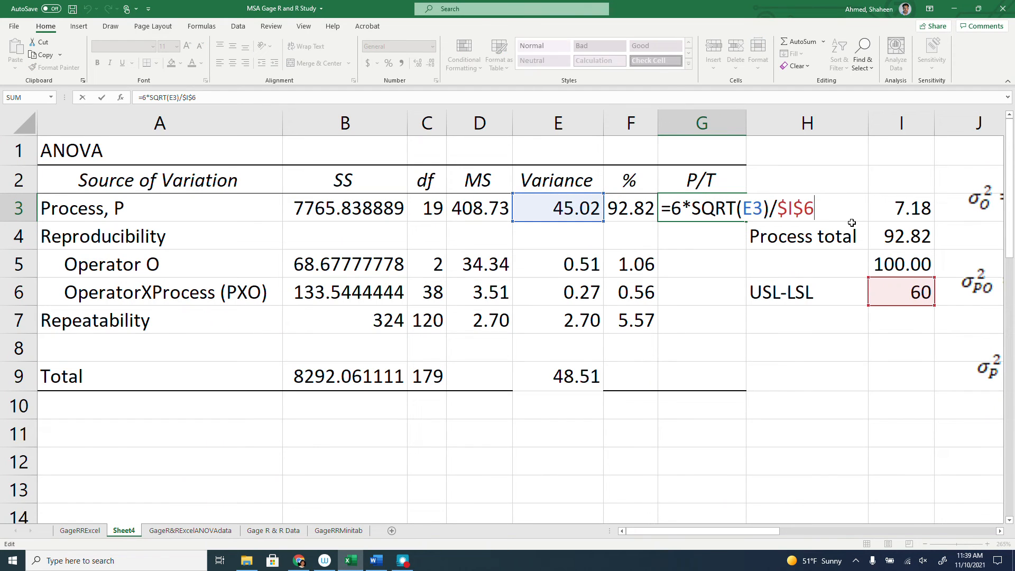
pyautogui.write('*100')
pyautogui.press('Return')
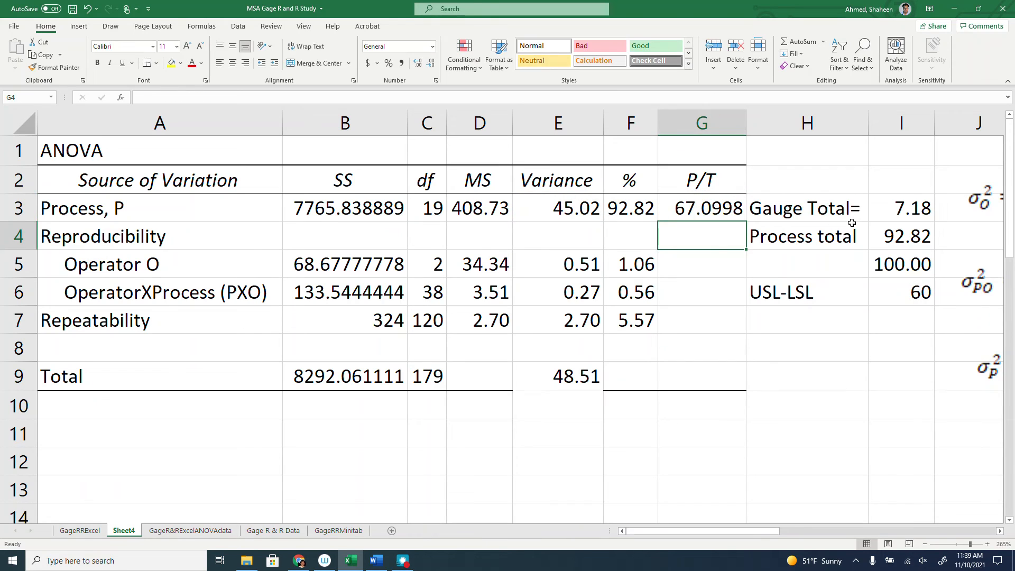
# - Fill the P/T formula from G3 down through G7 and clear the Reproducibility cell G4
pyautogui.click(695, 210)
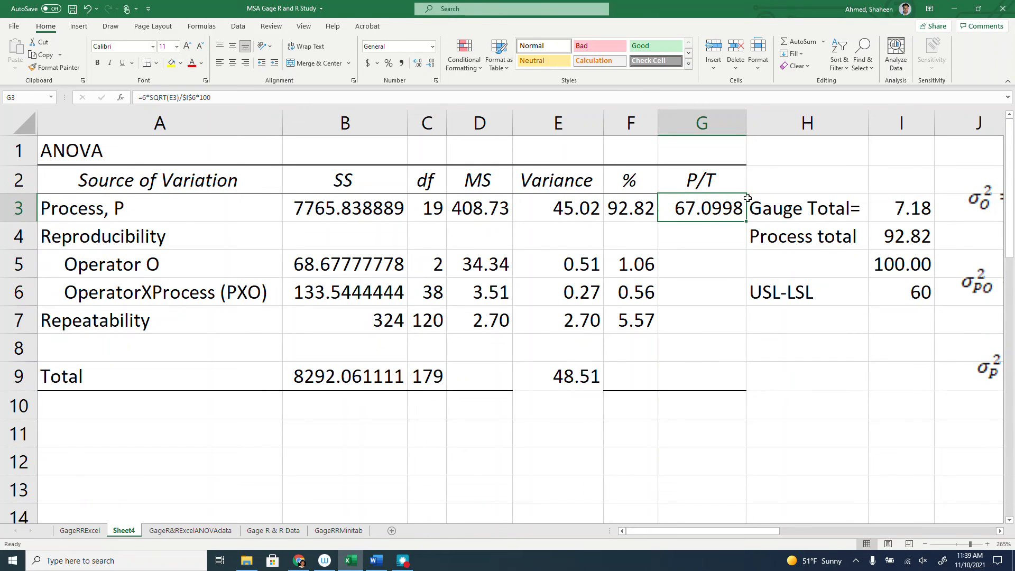
pyautogui.moveTo(746, 222); pyautogui.dragTo(745, 332)
pyautogui.click(730, 243)
pyautogui.press('Delete')
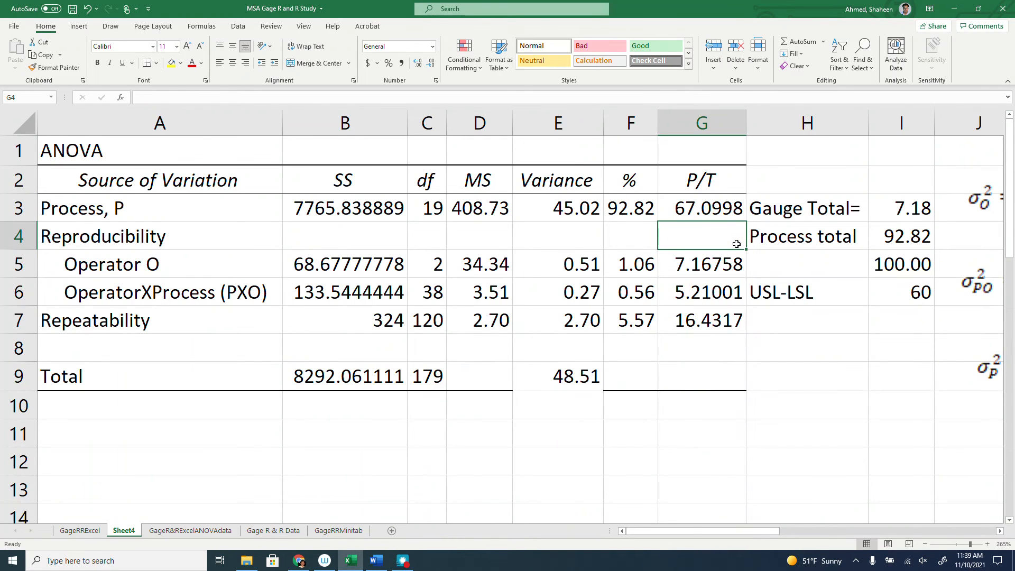
# - Copy the cell formatting of F3 onto the whole P/T column G and insert an empty column after it
pyautogui.click(645, 208)
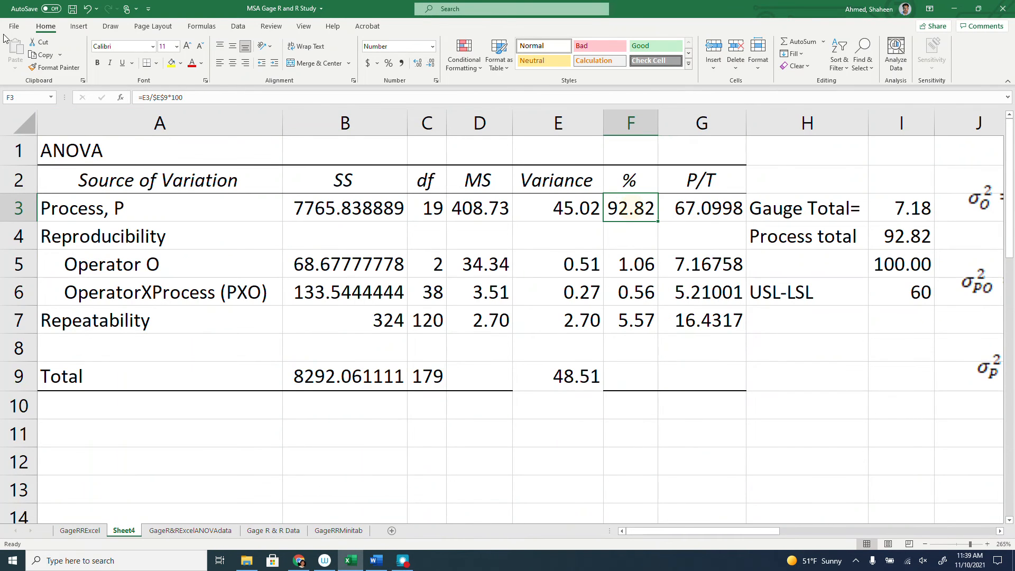
pyautogui.click(55, 67)
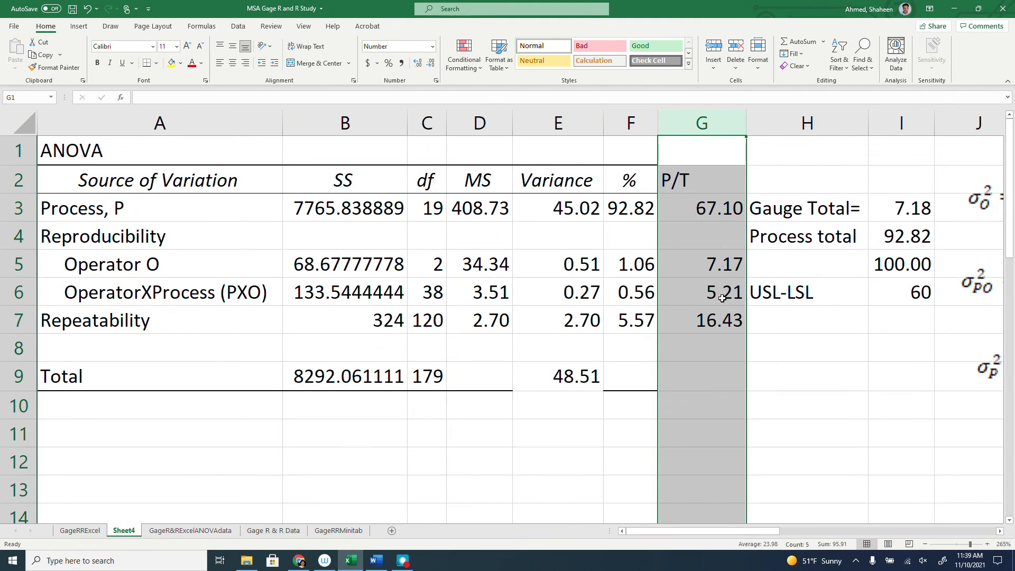
pyautogui.click(696, 320)
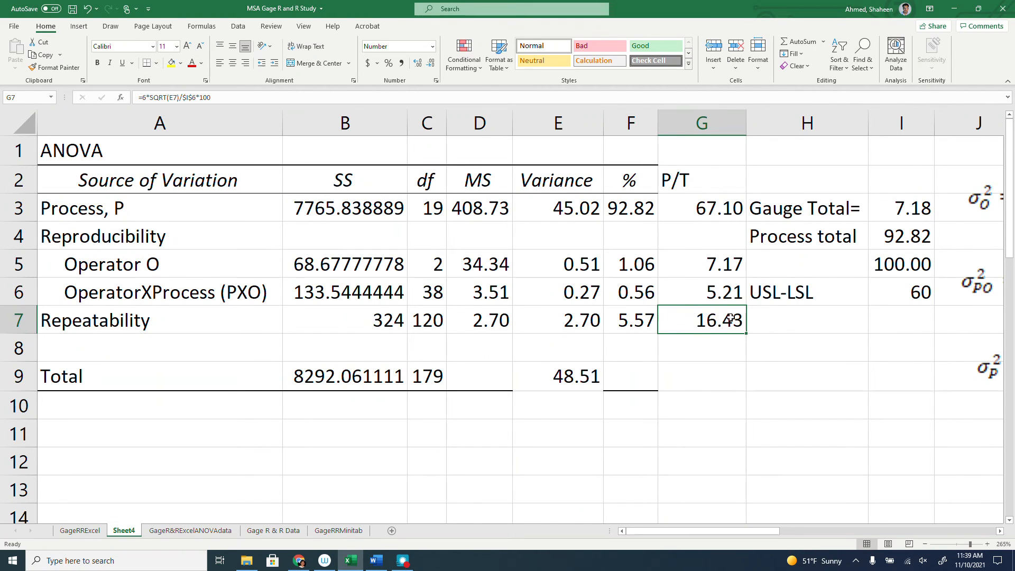
pyautogui.rightClick(782, 111)
pyautogui.click(793, 205)
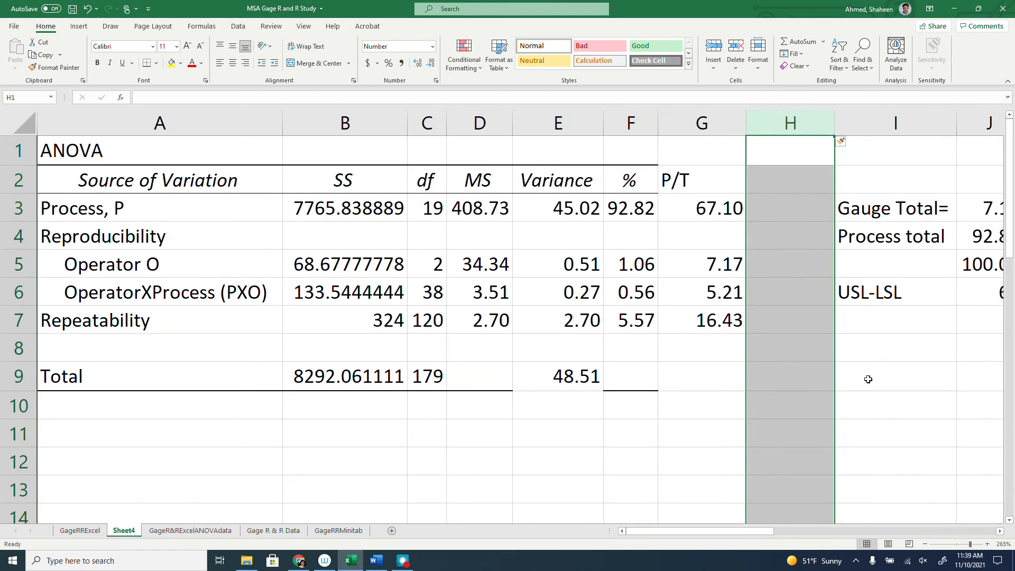
# - Extend the header in G2 to read "P/T<10% is indicate an adequate measurement system"
pyautogui.click(716, 179)
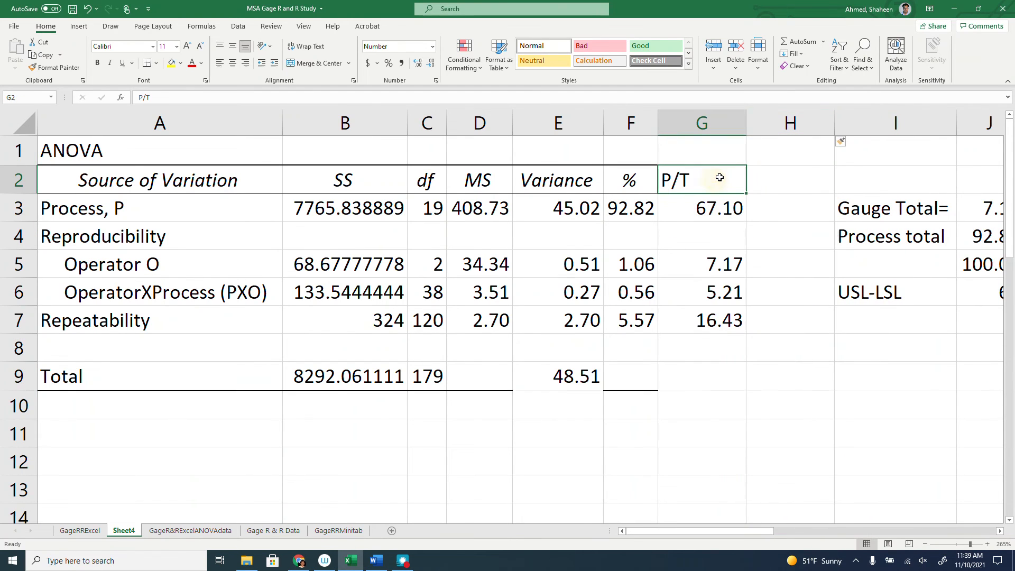
pyautogui.doubleClick(720, 178)
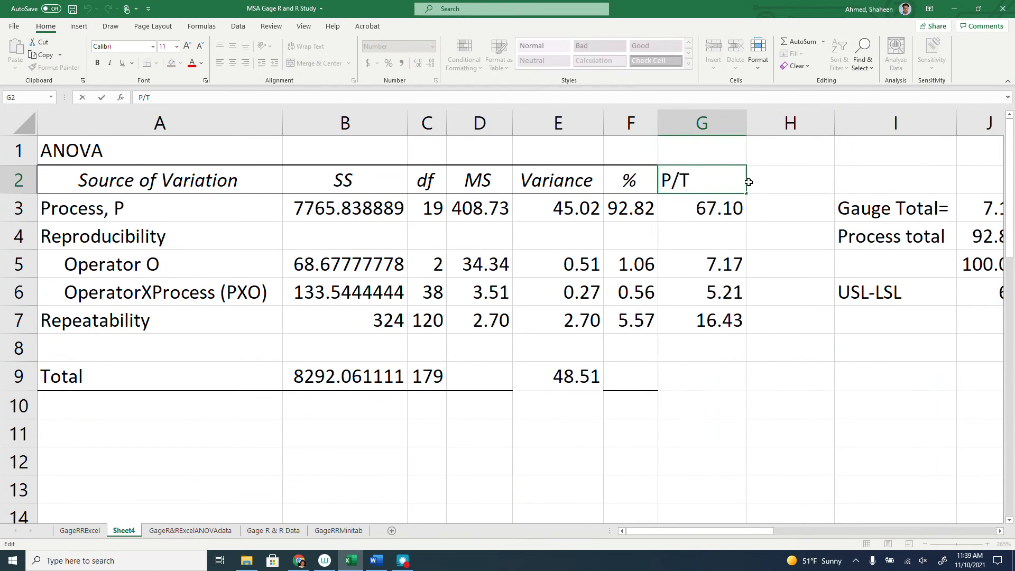
pyautogui.write('<10% IS CO')
pyautogui.press('capslock')
pyautogui.press('BackSpace')
pyautogui.press('BackSpace')
pyautogui.press('BackSpace')
pyautogui.press('BackSpace')
pyautogui.press('BackSpace')
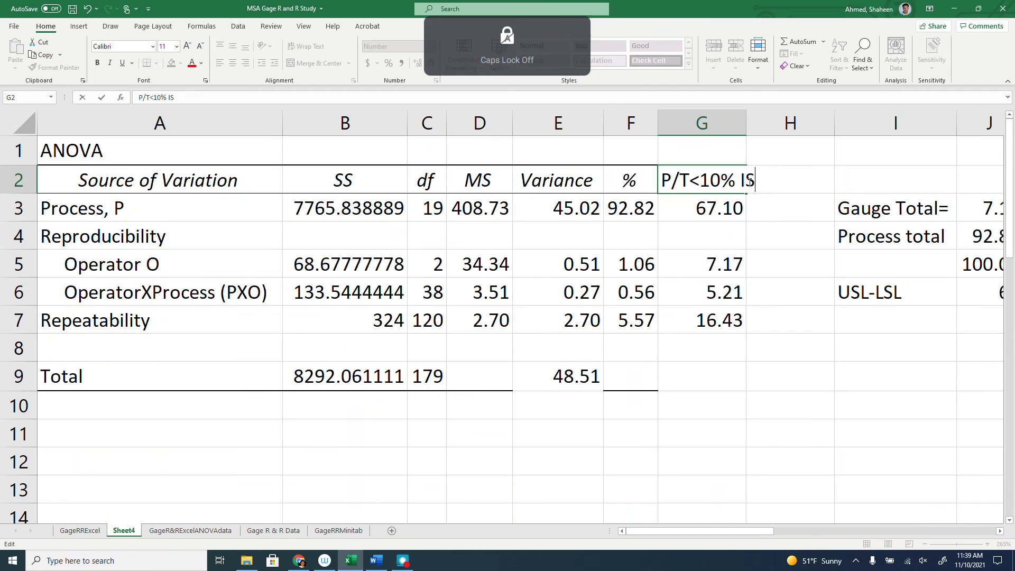
pyautogui.write('is')
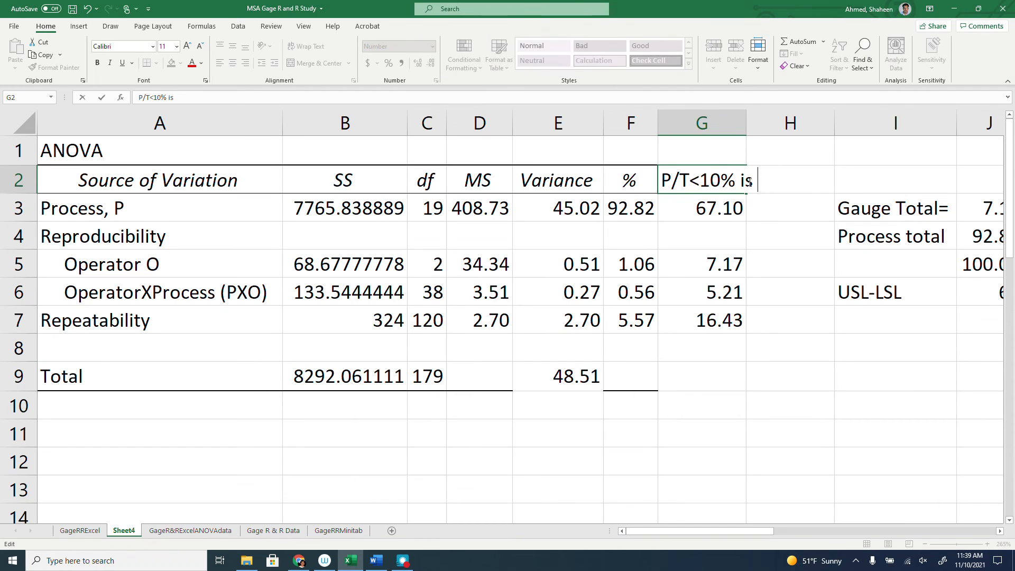
pyautogui.write(' indicate an adequate measurement sys')
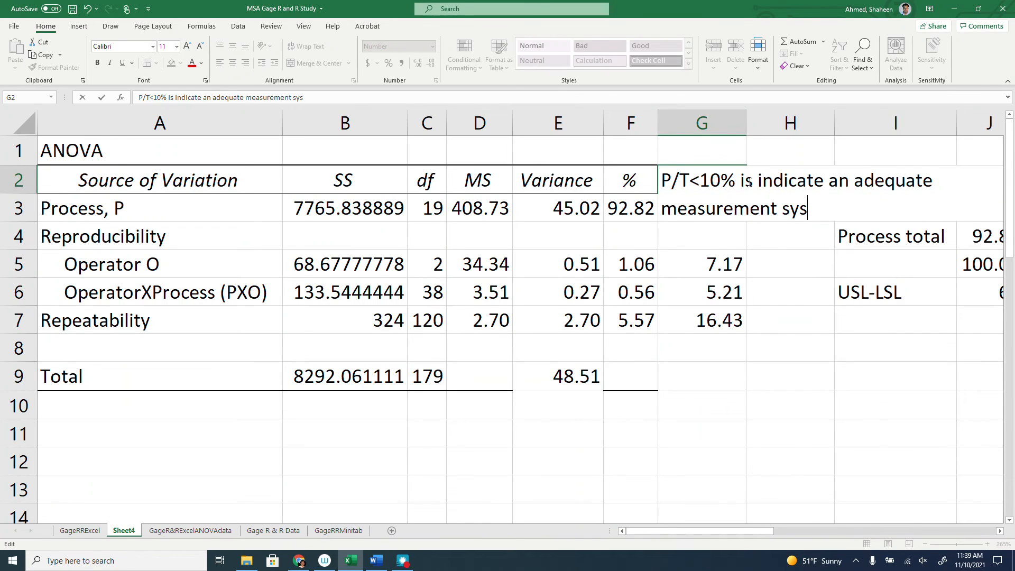
pyautogui.write('tem')
pyautogui.press('Return')
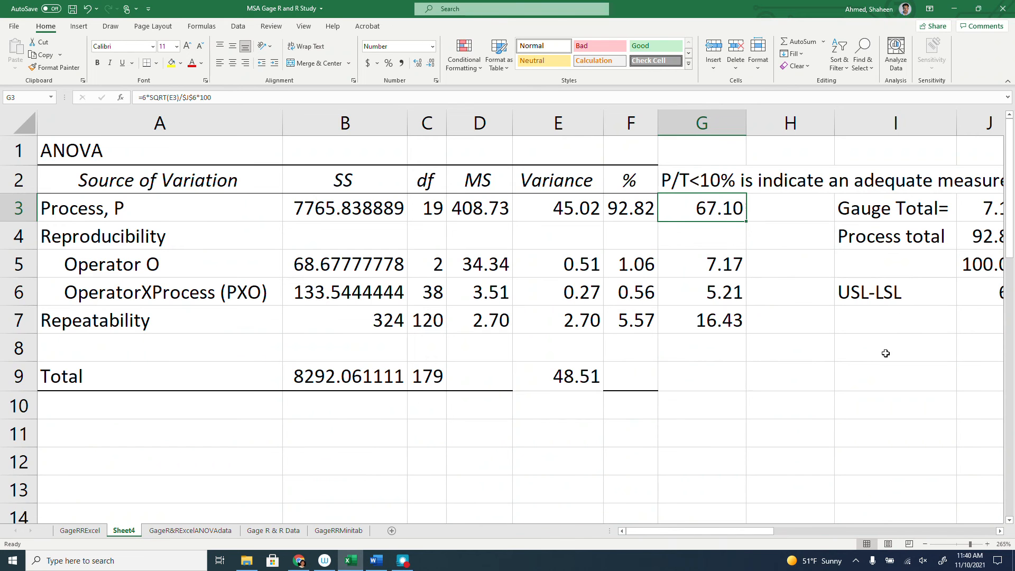
# - Shift the three variance equation pictures right to around columns L to N, clear of the totals and the P/T note
pyautogui.scroll(-1, 884, 356)
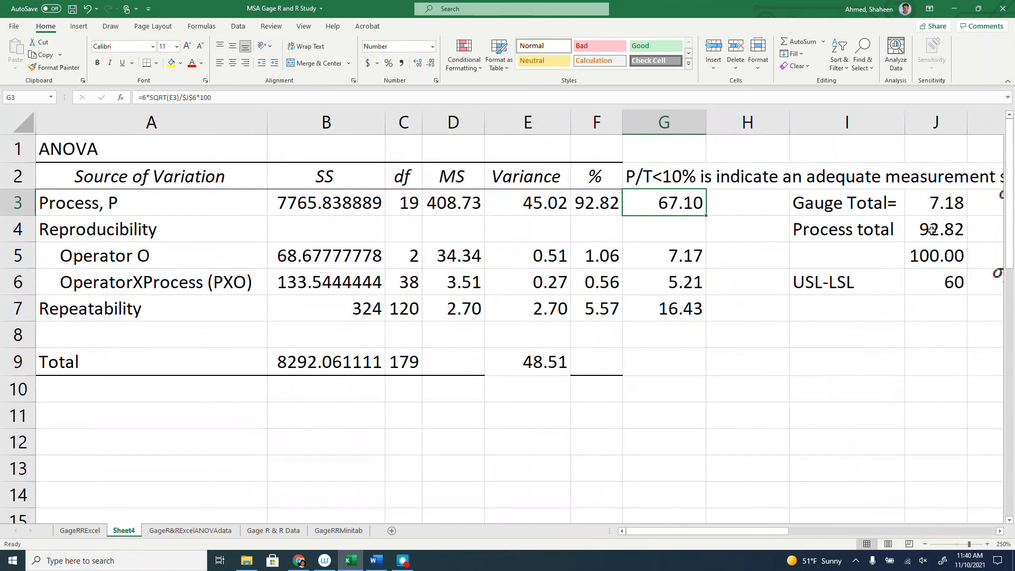
pyautogui.scroll(-1, 936, 225)
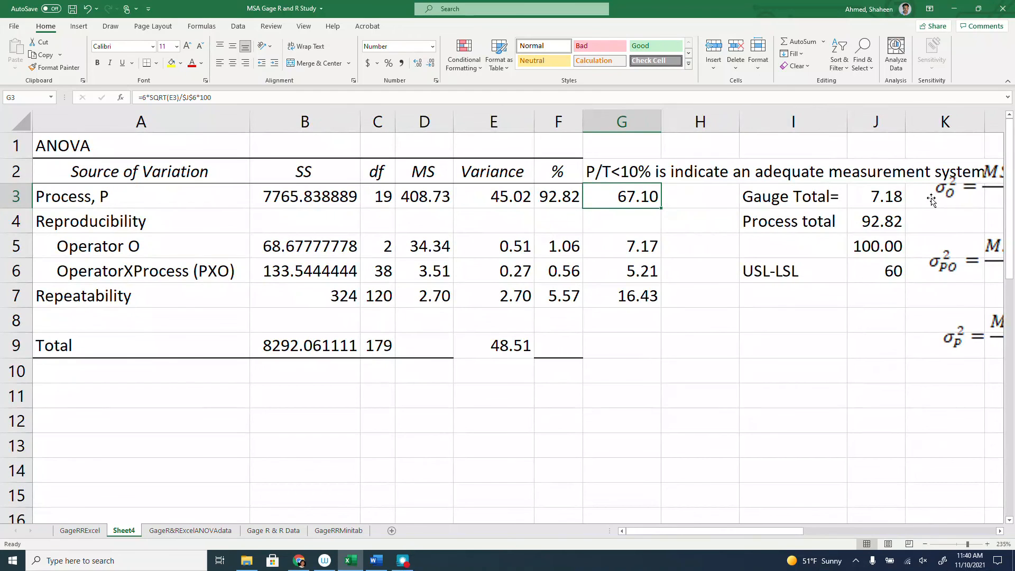
pyautogui.click(966, 279)
pyautogui.moveTo(966, 278); pyautogui.dragTo(726, 215)
pyautogui.moveTo(791, 263); pyautogui.dragTo(932, 250)
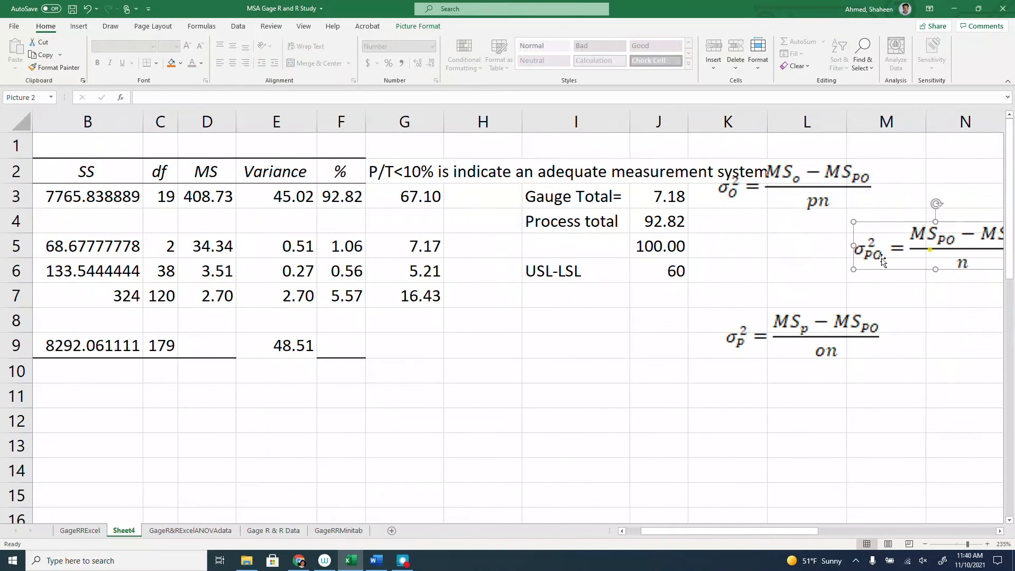
pyautogui.moveTo(776, 345); pyautogui.dragTo(939, 315)
pyautogui.moveTo(793, 191); pyautogui.dragTo(877, 180)
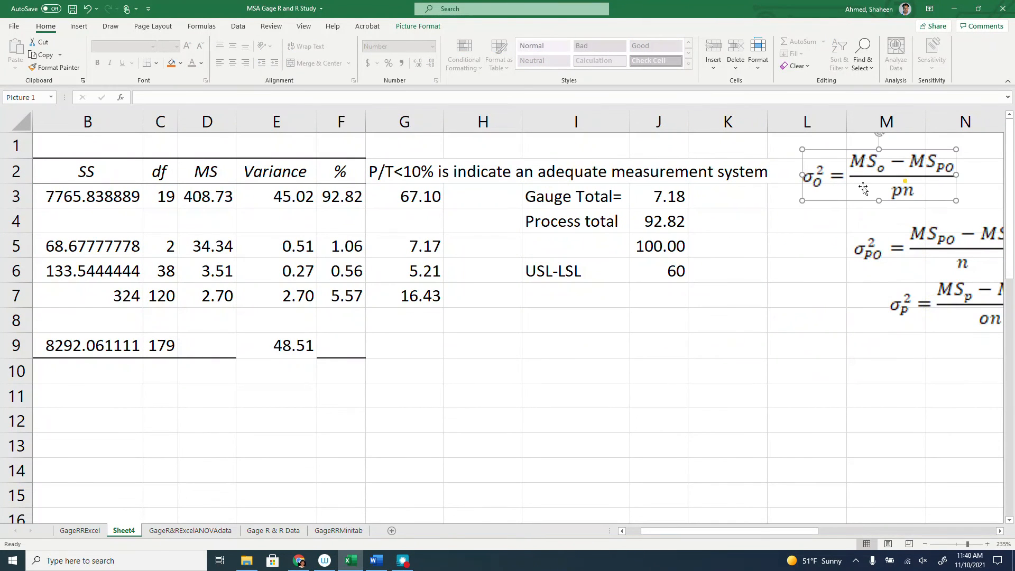
pyautogui.click(447, 175)
pyautogui.click(734, 197)
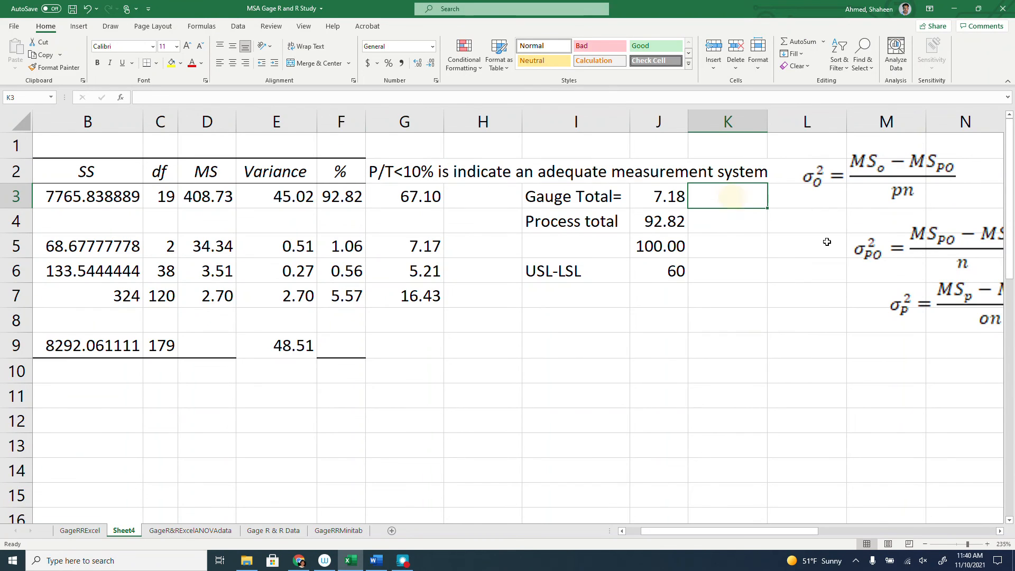
pyautogui.write('=')
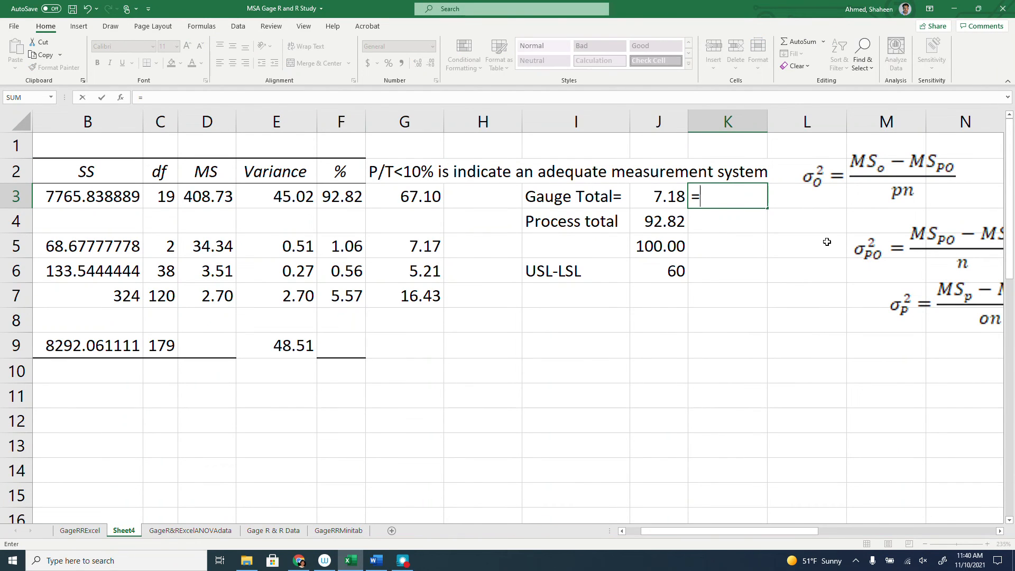
pyautogui.press('Escape')
# - Copy the gauge and process total formulas from J3:J4 across to K3:K4 to get their P/T totals
pyautogui.click(669, 197)
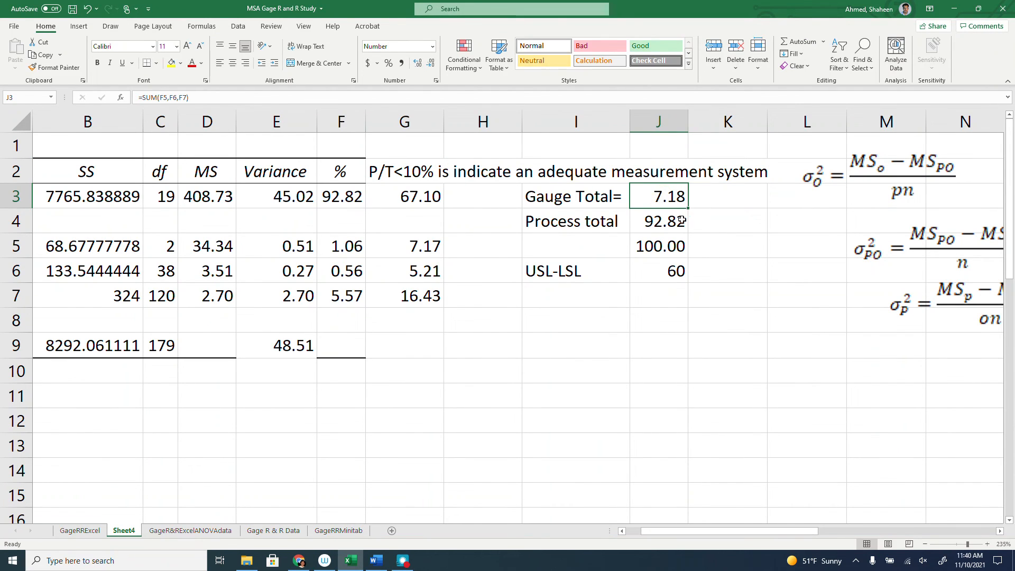
pyautogui.moveTo(690, 209); pyautogui.dragTo(727, 232)
pyautogui.click(683, 228)
# - Label the totals columns with "P/T" in K2 and "% Variation" in J2
pyautogui.click(745, 179)
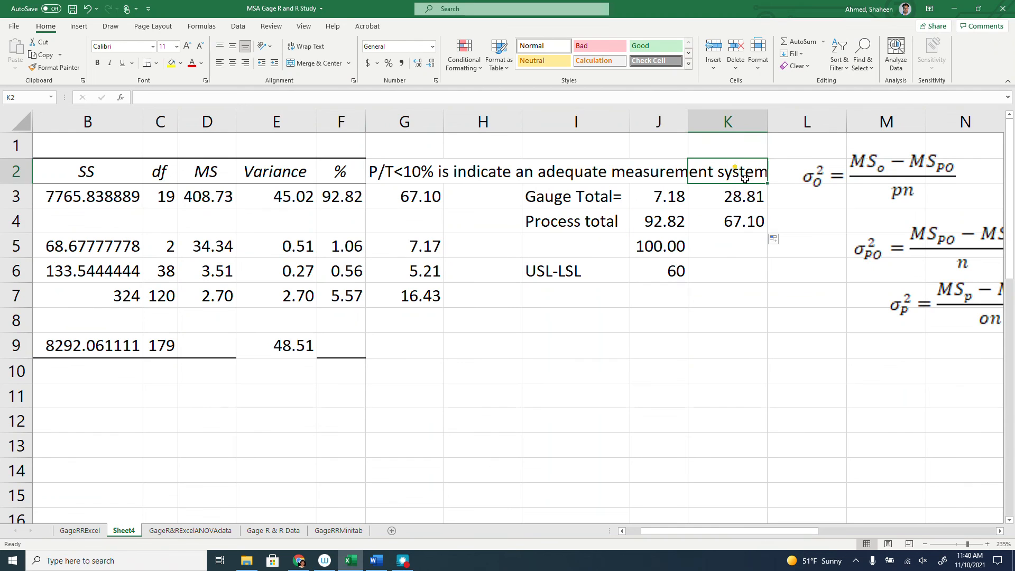
pyautogui.write('P/t')
pyautogui.press('BackSpace')
pyautogui.write('T')
pyautogui.press('Return')
pyautogui.press('Left')
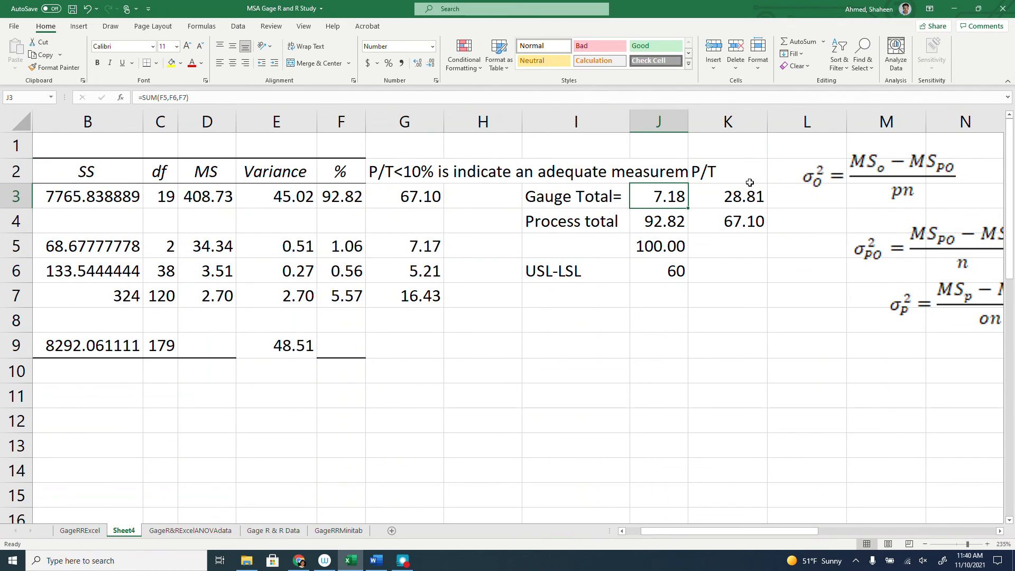
pyautogui.press('Up')
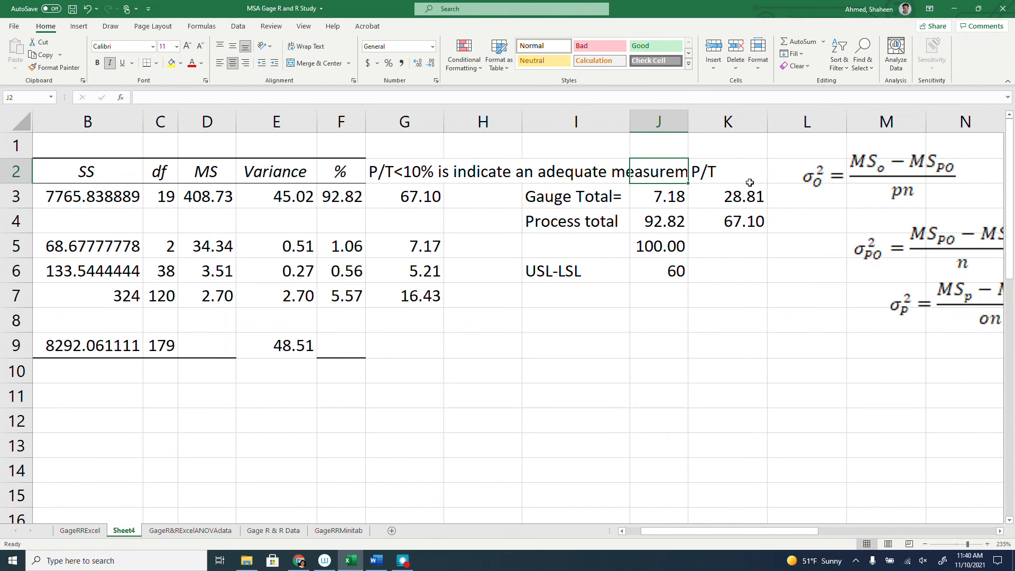
pyautogui.write('%')
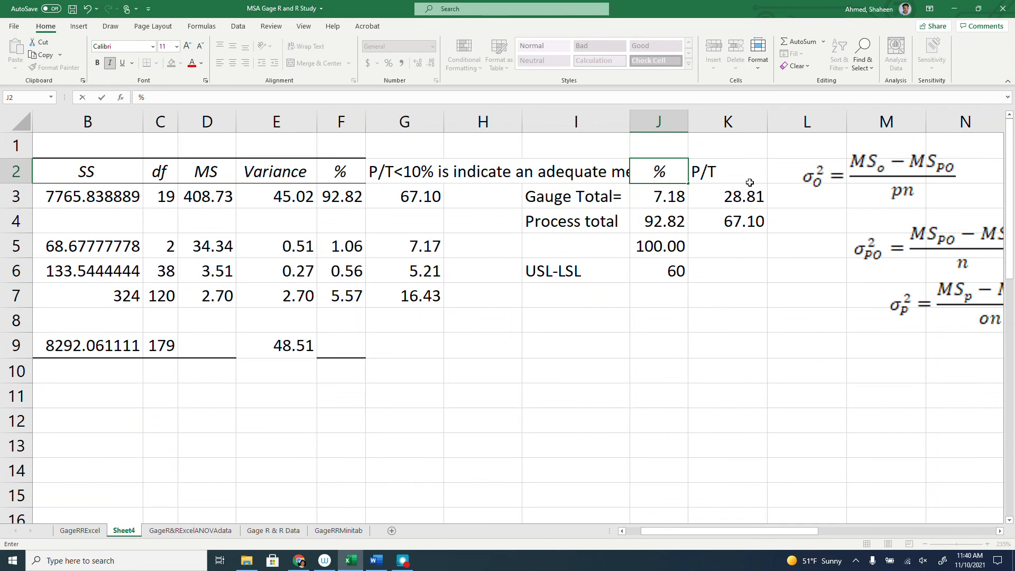
pyautogui.write(' Varia')
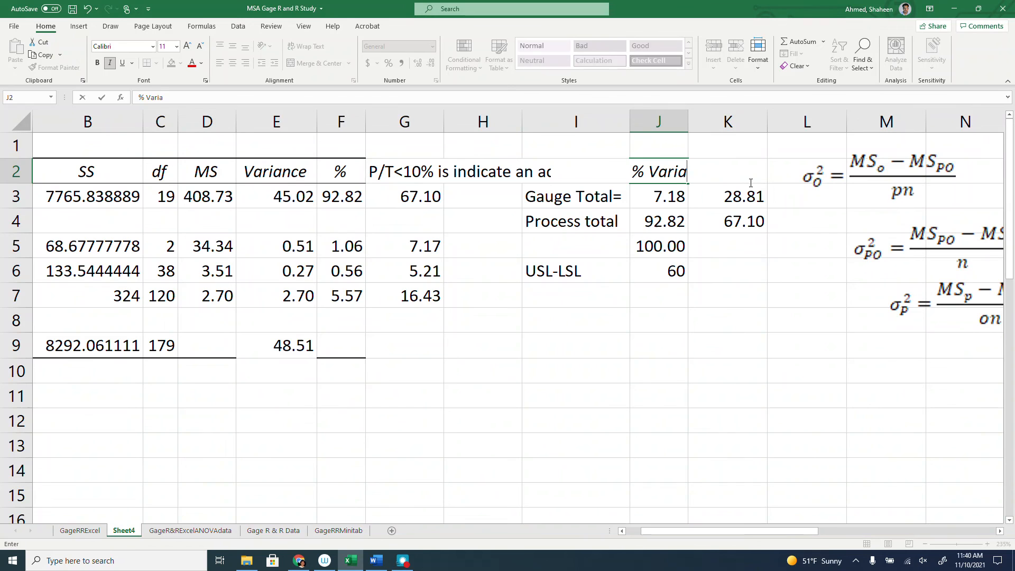
pyautogui.write('tion')
pyautogui.press('Return')
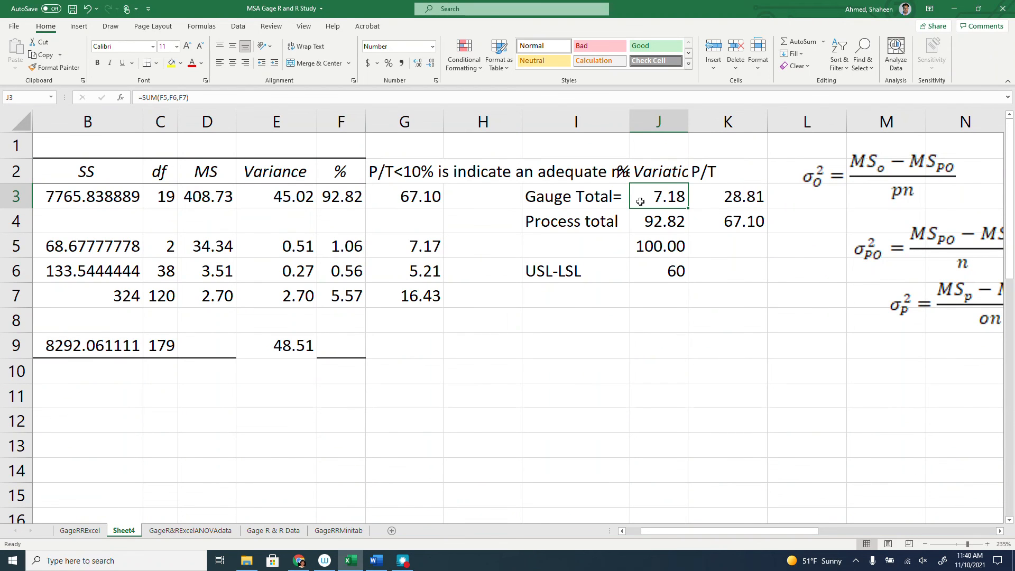
pyautogui.doubleClick(404, 171)
pyautogui.moveTo(404, 172); pyautogui.dragTo(849, 171)
pyautogui.moveTo(395, 171); pyautogui.dragTo(772, 172)
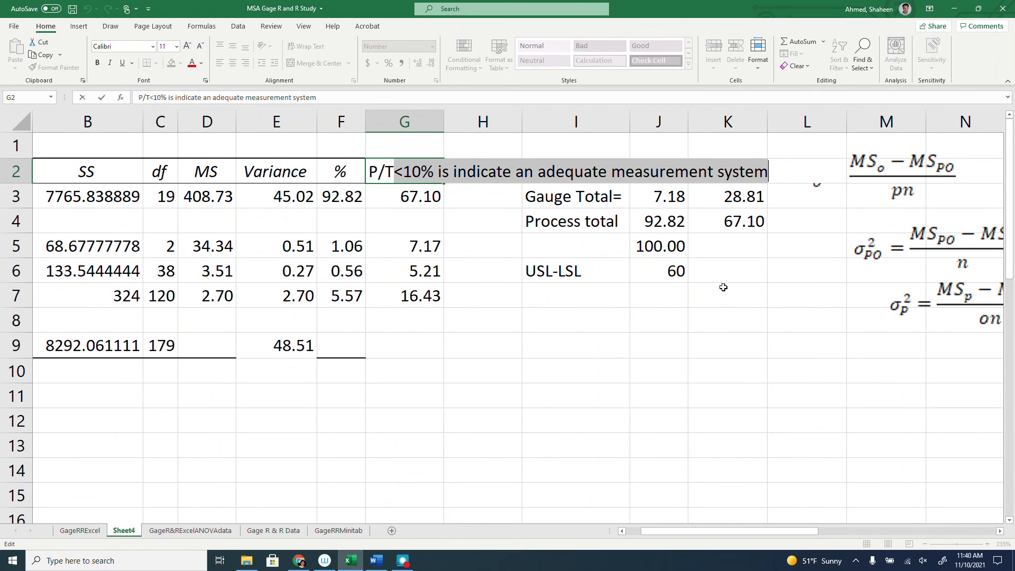
pyautogui.click(431, 199)
# - Copy the measurement system note from G2 and paste it into L2
pyautogui.click(402, 172)
pyautogui.hotkey('ctrl', 'c')
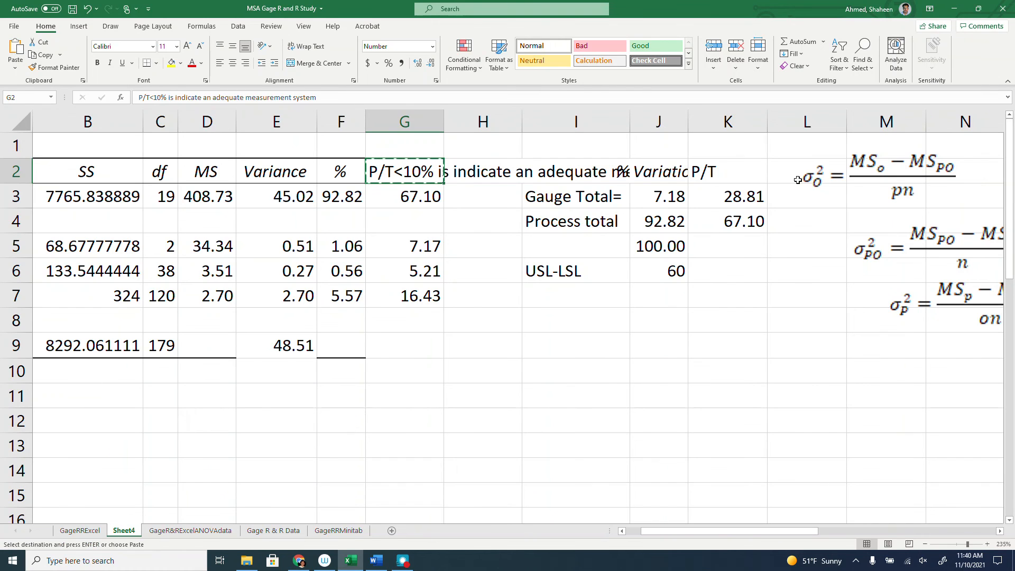
pyautogui.click(787, 173)
pyautogui.hotkey('ctrl', 'v')
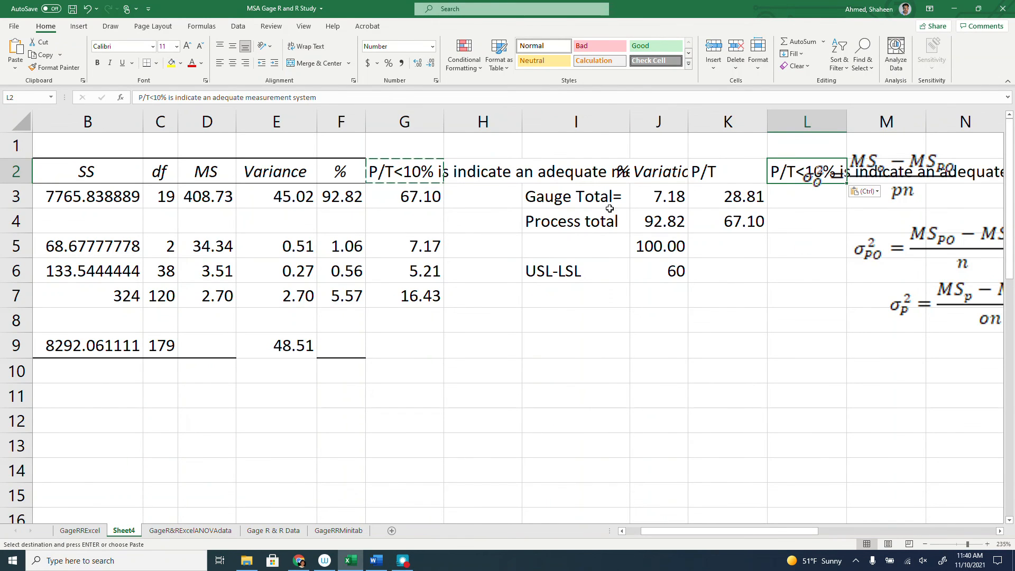
# - Shorten the header in G2 to "P/T" by removing the rest of the note
pyautogui.doubleClick(415, 174)
pyautogui.moveTo(395, 174); pyautogui.dragTo(884, 225)
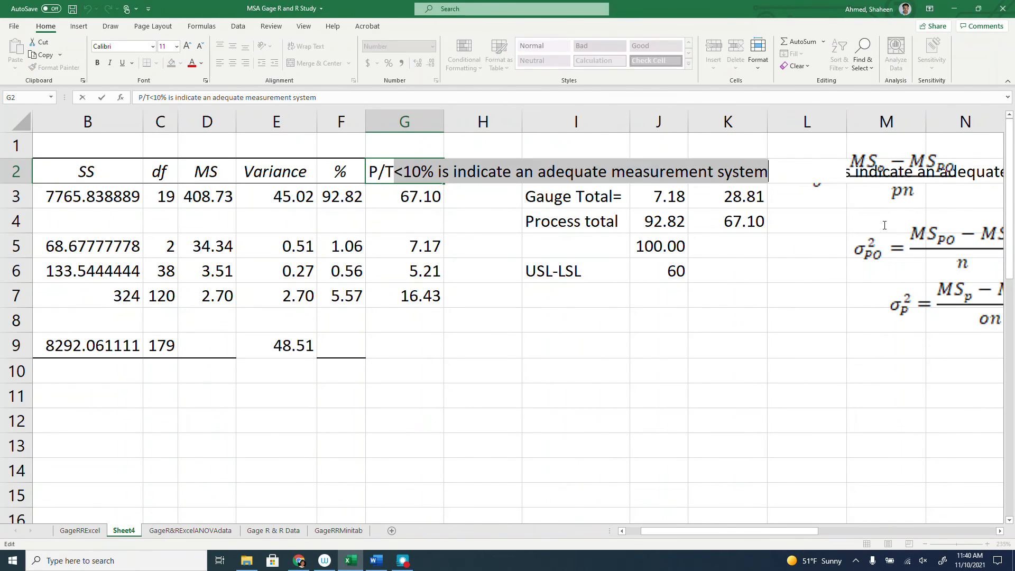
pyautogui.press('BackSpace')
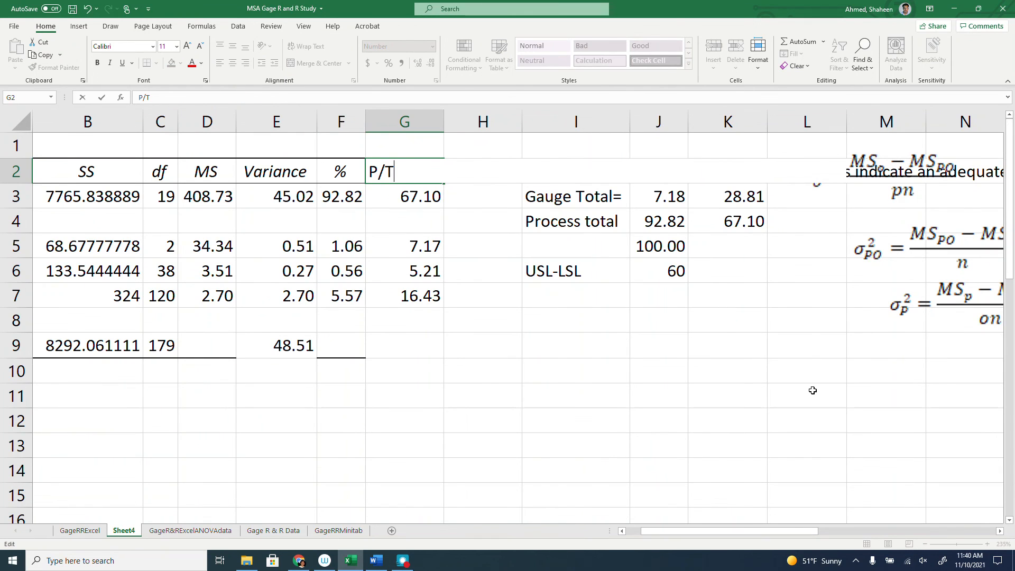
pyautogui.press('Return')
# - Move the operator and operator-by-process variance equation pictures down to about rows 7 to 9, off the note in L2
pyautogui.moveTo(809, 339); pyautogui.dragTo(816, 324)
pyautogui.moveTo(877, 161); pyautogui.dragTo(988, 321)
pyautogui.moveTo(930, 258); pyautogui.dragTo(936, 322)
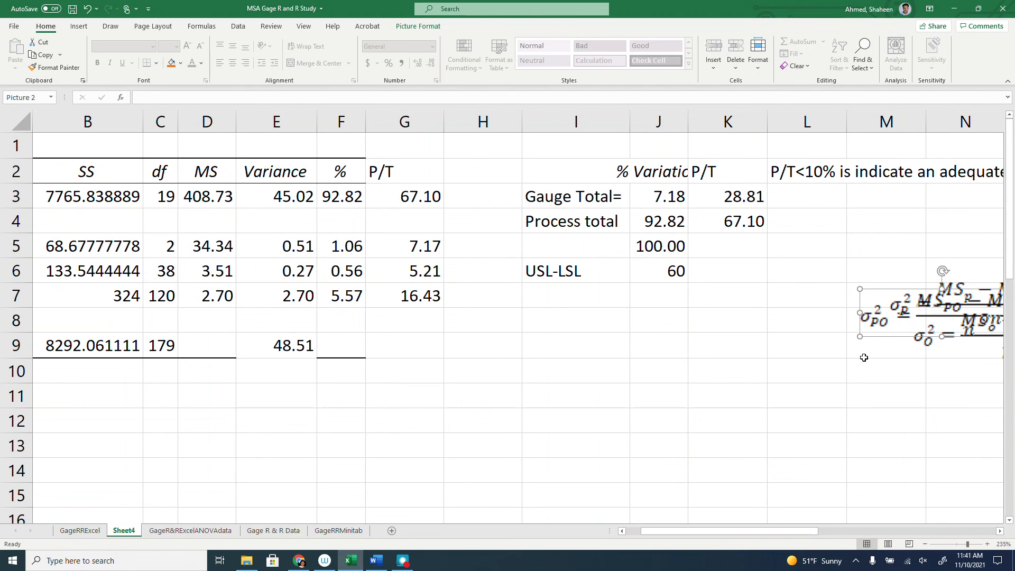
# - Review the operator measurements on the GageR&RExcelANOVAdata sheet and the Data Analysis option Anova: Two-Factor With Replication, without running it
pyautogui.click(190, 530)
pyautogui.moveTo(96, 154); pyautogui.dragTo(655, 373)
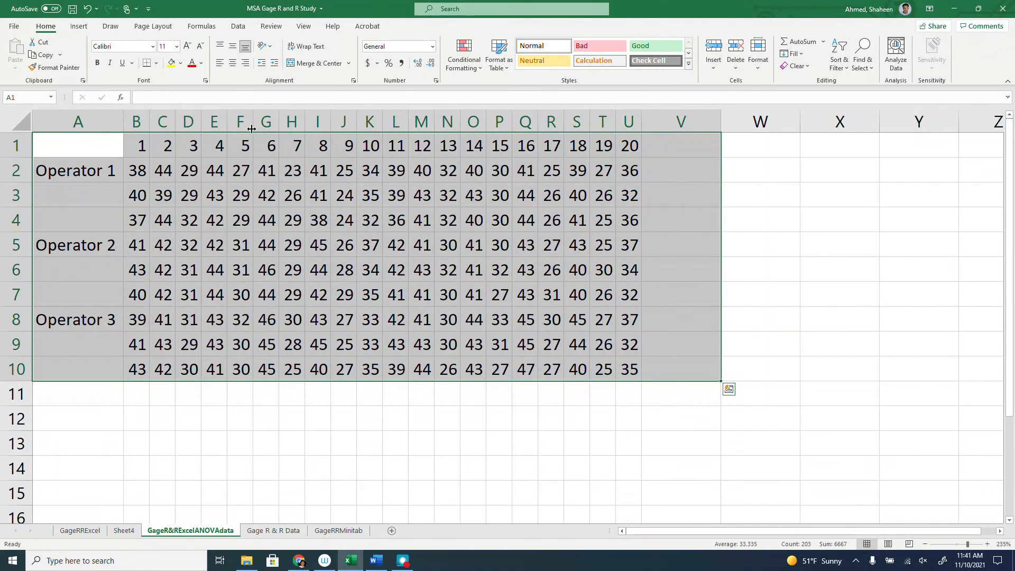
pyautogui.click(238, 26)
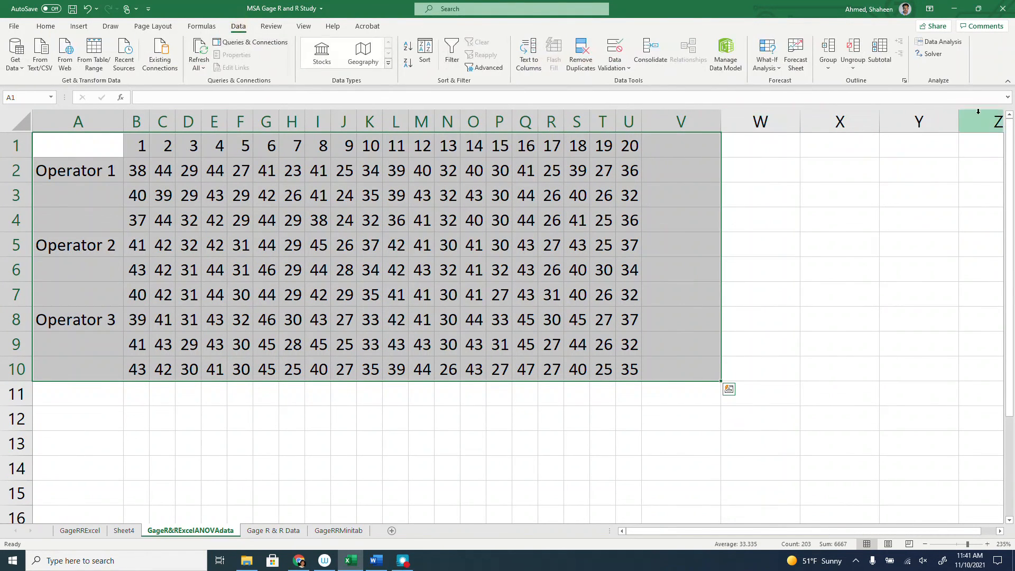
pyautogui.click(945, 41)
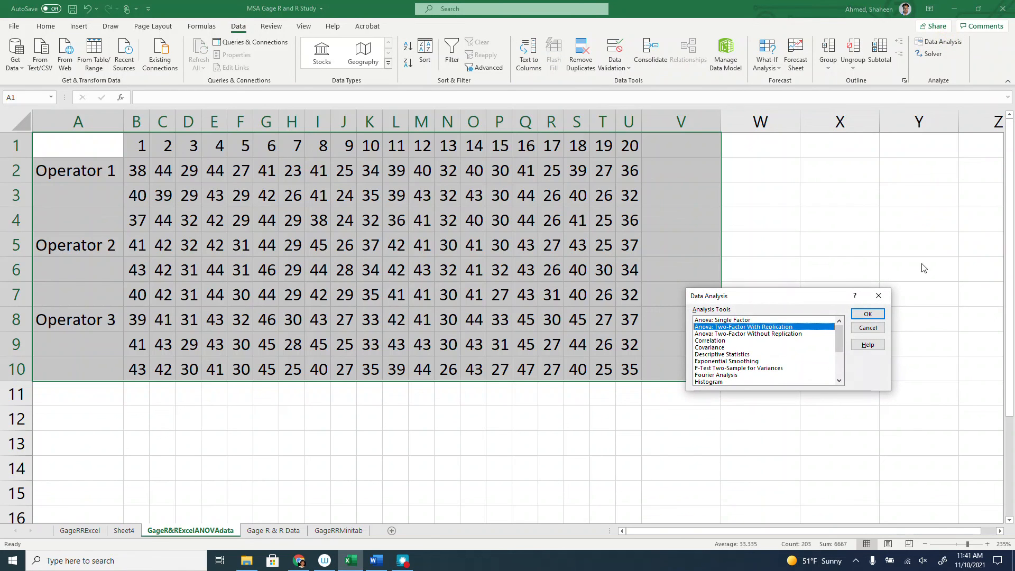
pyautogui.click(878, 295)
# - Examine the ANOVA table on Sheet4, going through the Variance, % and P/T columns for each source of variation
pyautogui.click(123, 530)
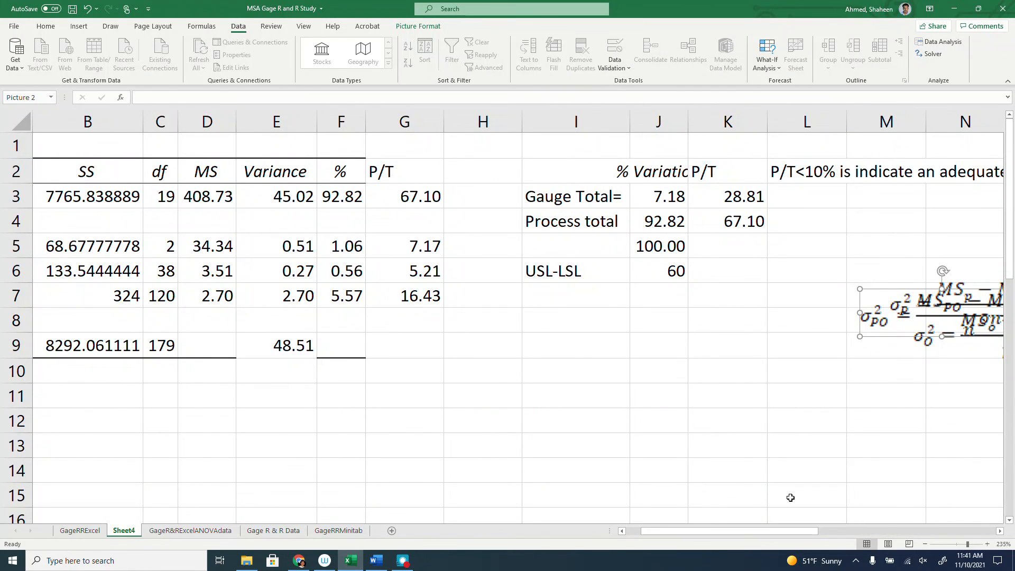
pyautogui.moveTo(801, 529); pyautogui.dragTo(748, 530)
pyautogui.moveTo(73, 151); pyautogui.dragTo(710, 396)
pyautogui.moveTo(507, 178); pyautogui.dragTo(503, 322)
pyautogui.moveTo(557, 173); pyautogui.dragTo(550, 297)
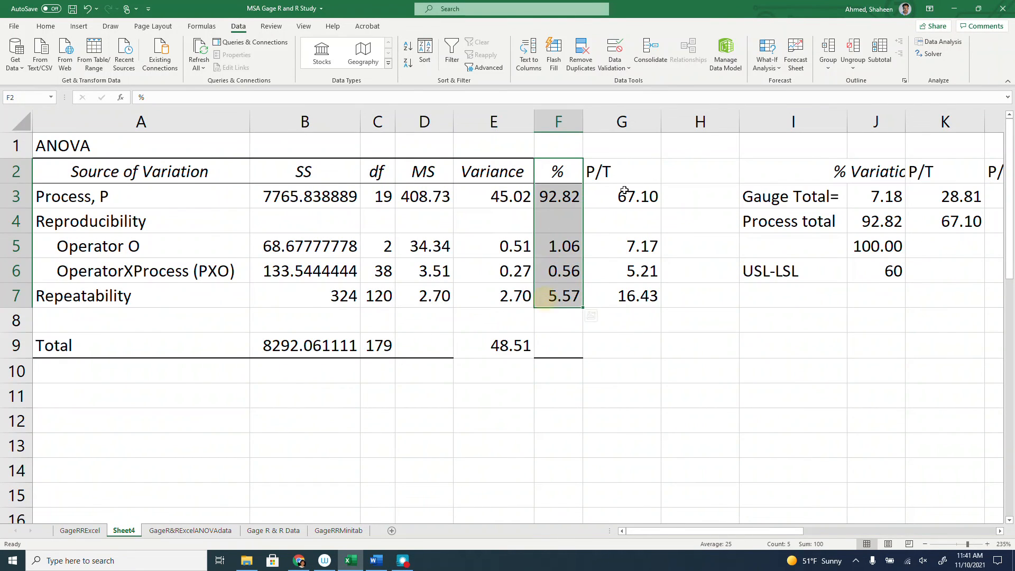
pyautogui.moveTo(633, 164); pyautogui.dragTo(628, 304)
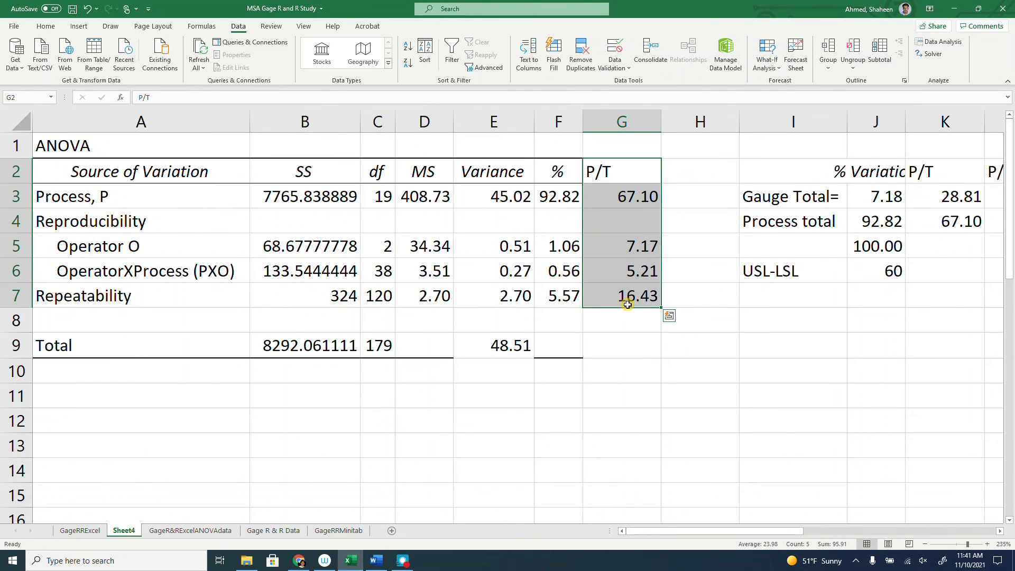
pyautogui.click(701, 338)
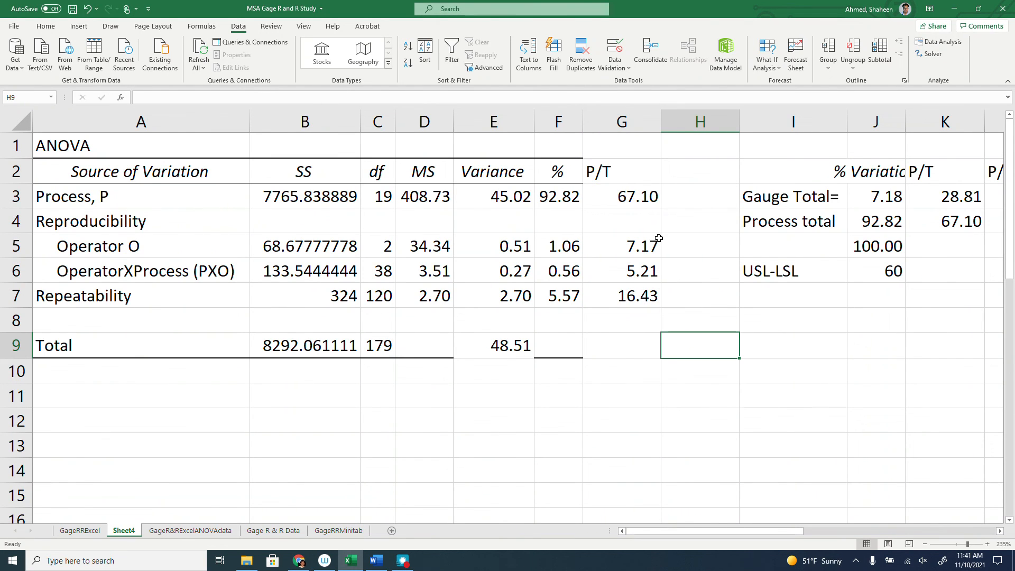
pyautogui.moveTo(634, 180); pyautogui.dragTo(641, 301)
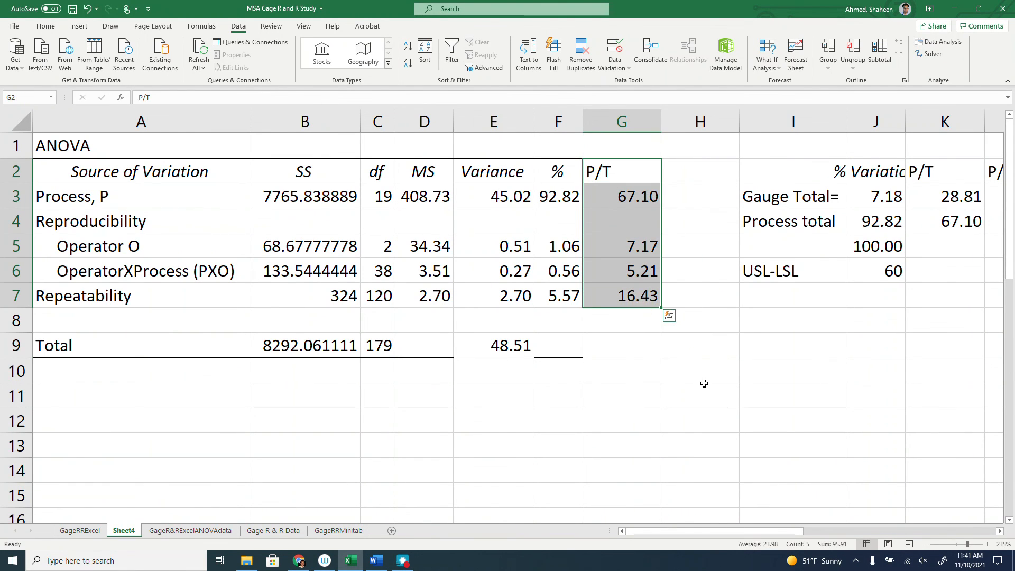